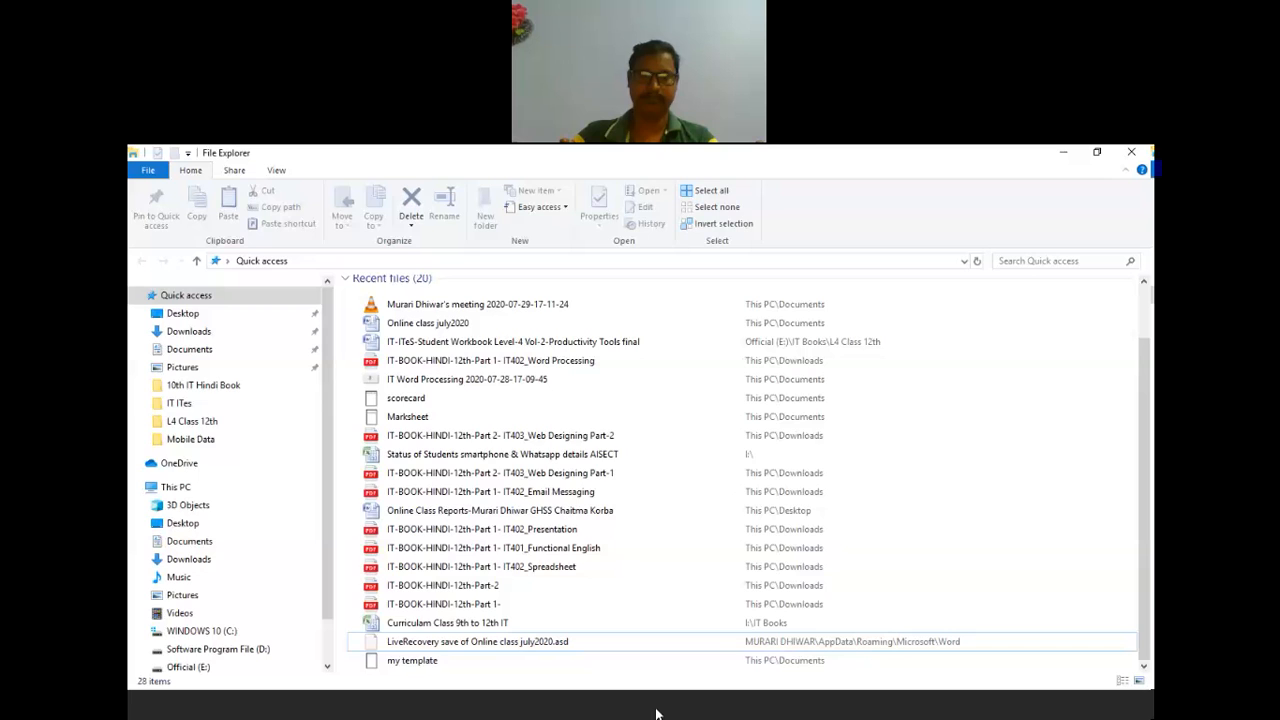
Switch to the blank OpenOffice Writer document and start recording a macro.
left_click(657, 713)
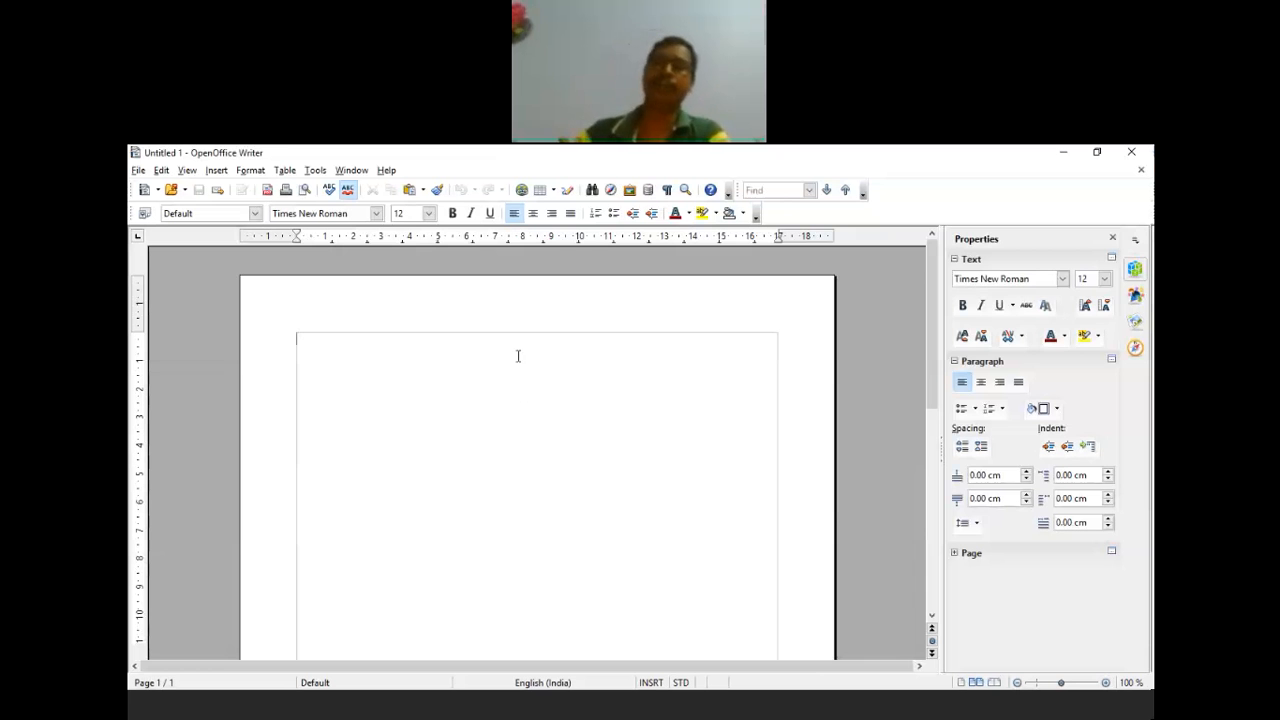
left_click(320, 171)
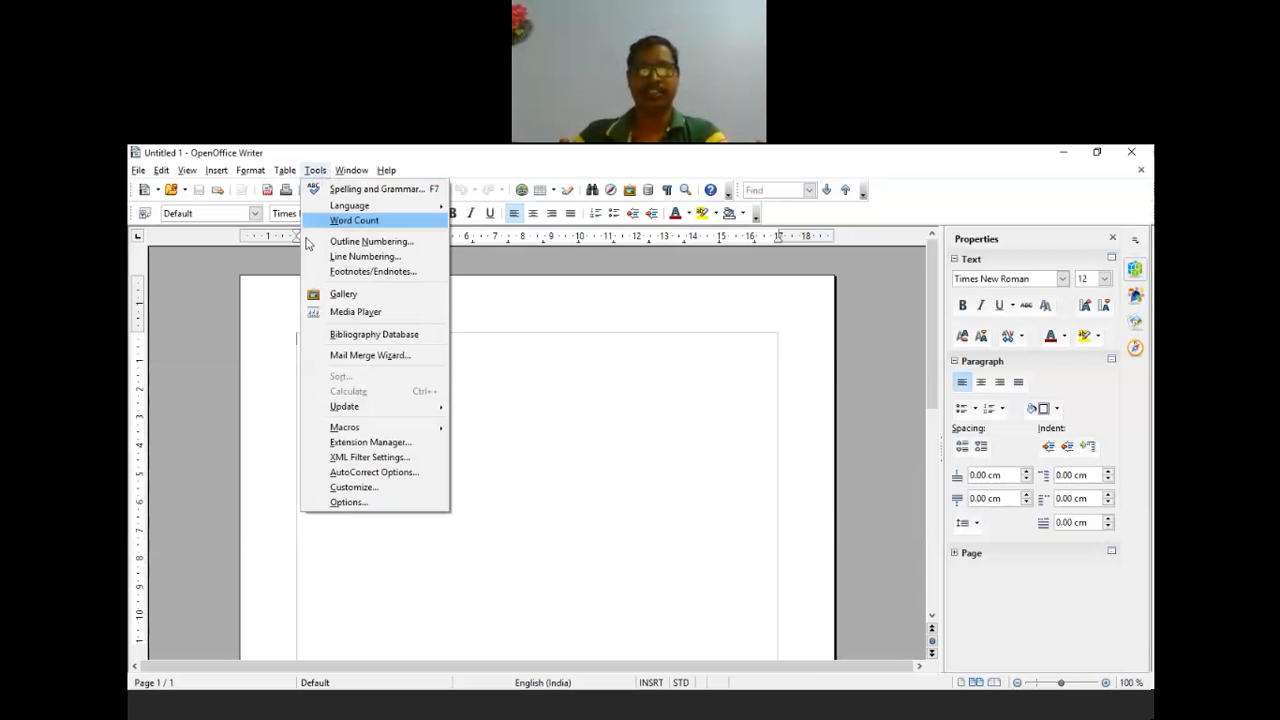
mouse_move(376, 430)
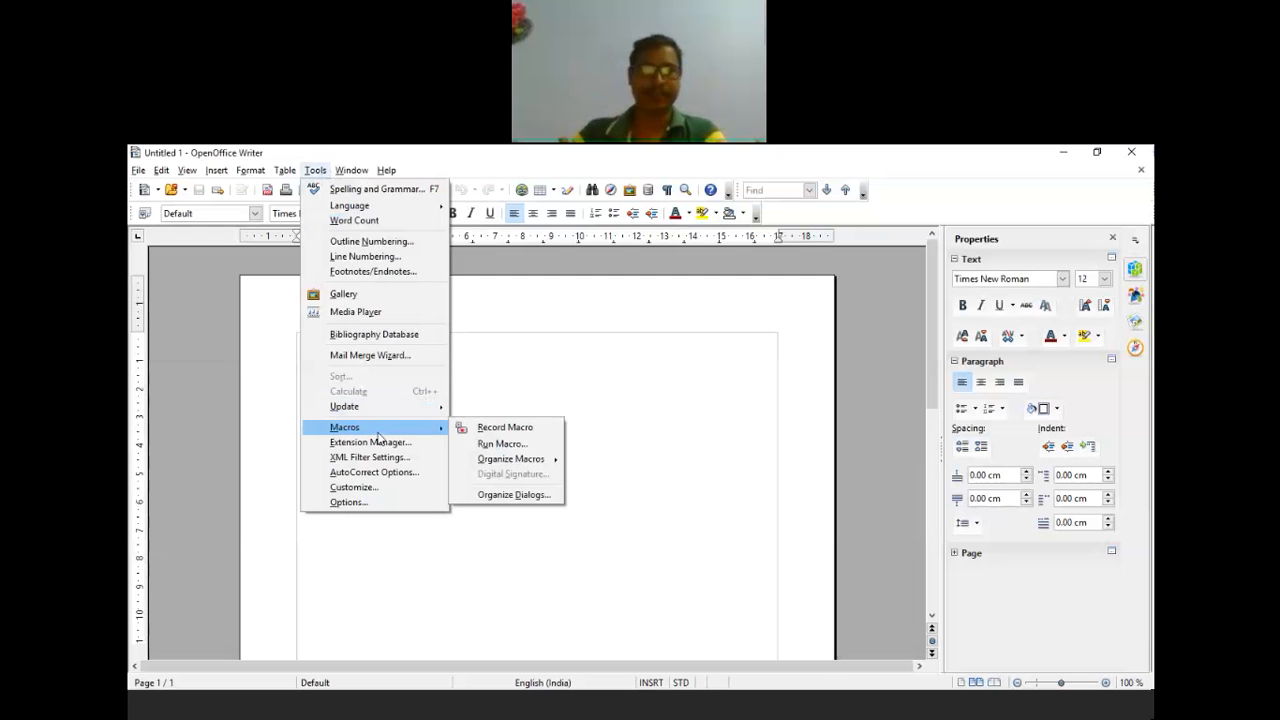
left_click(512, 430)
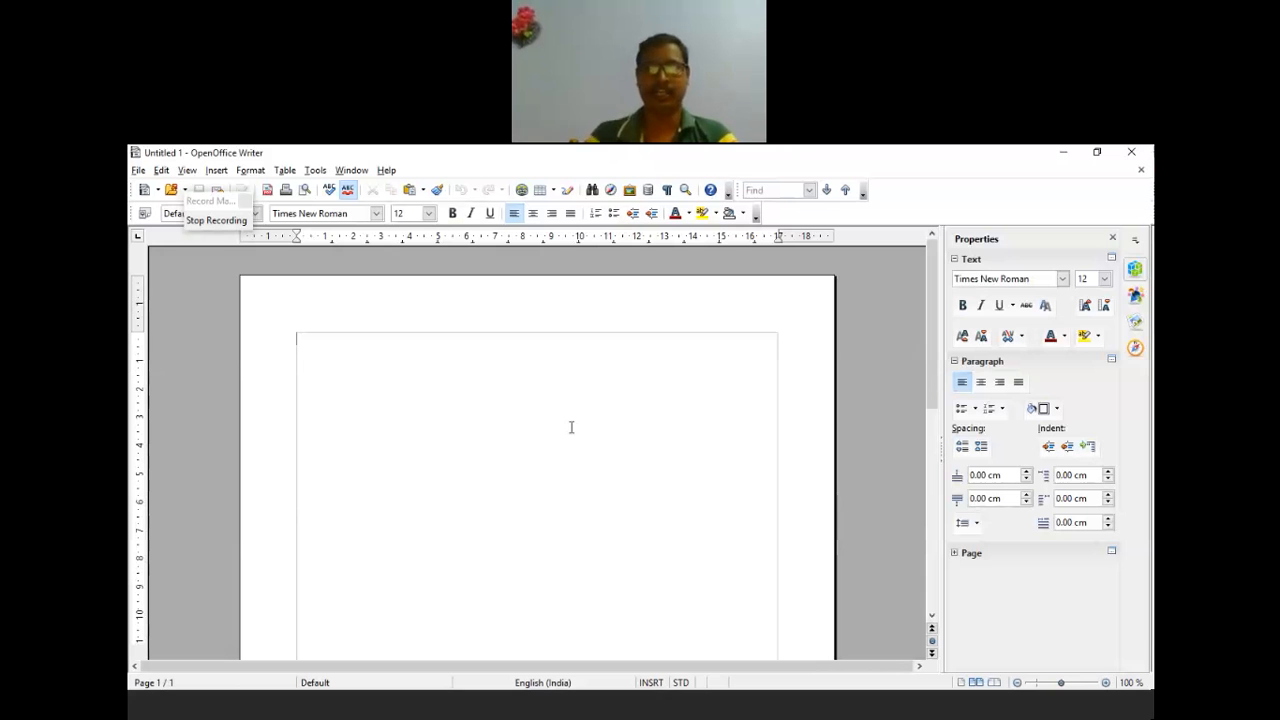
Enter the heading "Biodata" on the first line, followed by a blank line.
type("Bio data")
key("BackSpace")
key("BackSpace")
key("BackSpace")
key("BackSpace")
key("BackSpace")
key("BackSpace")
type("odata")
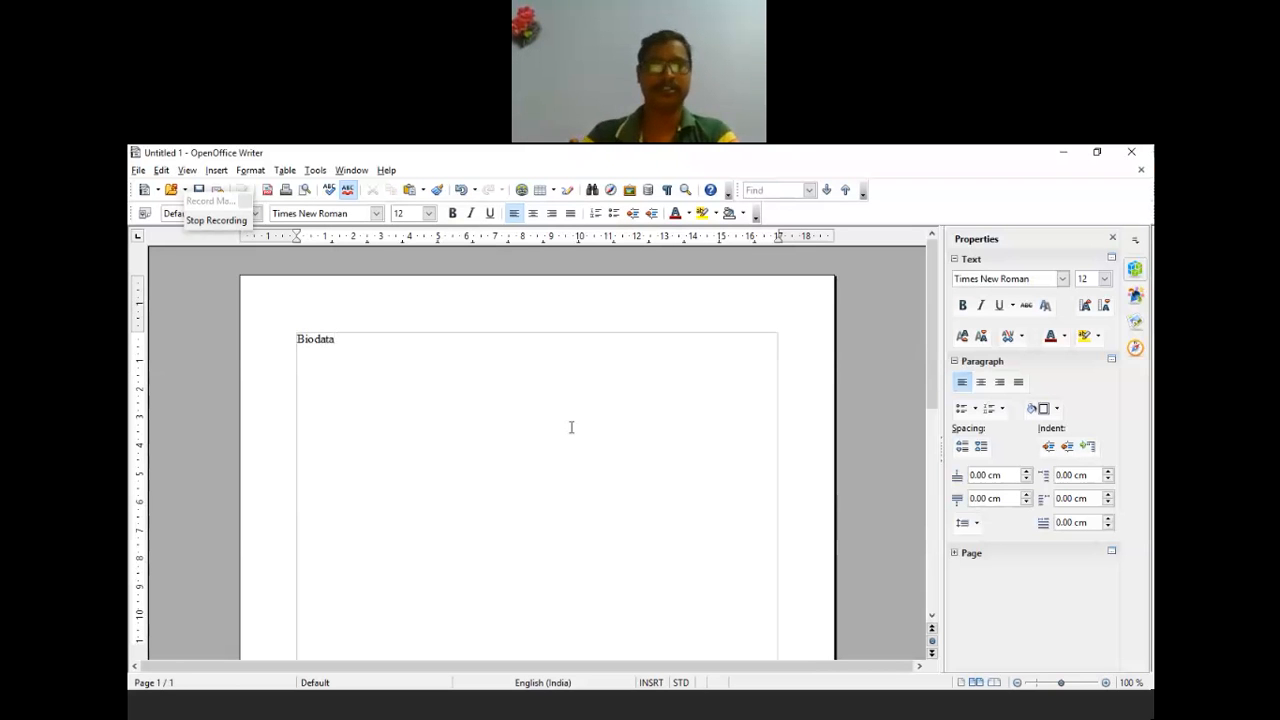
key("Return")
key("Return")
Enter the labels "Name:", "Father Name", "Contact No." and "Class:" on separate lines below the heading.
type("Na")
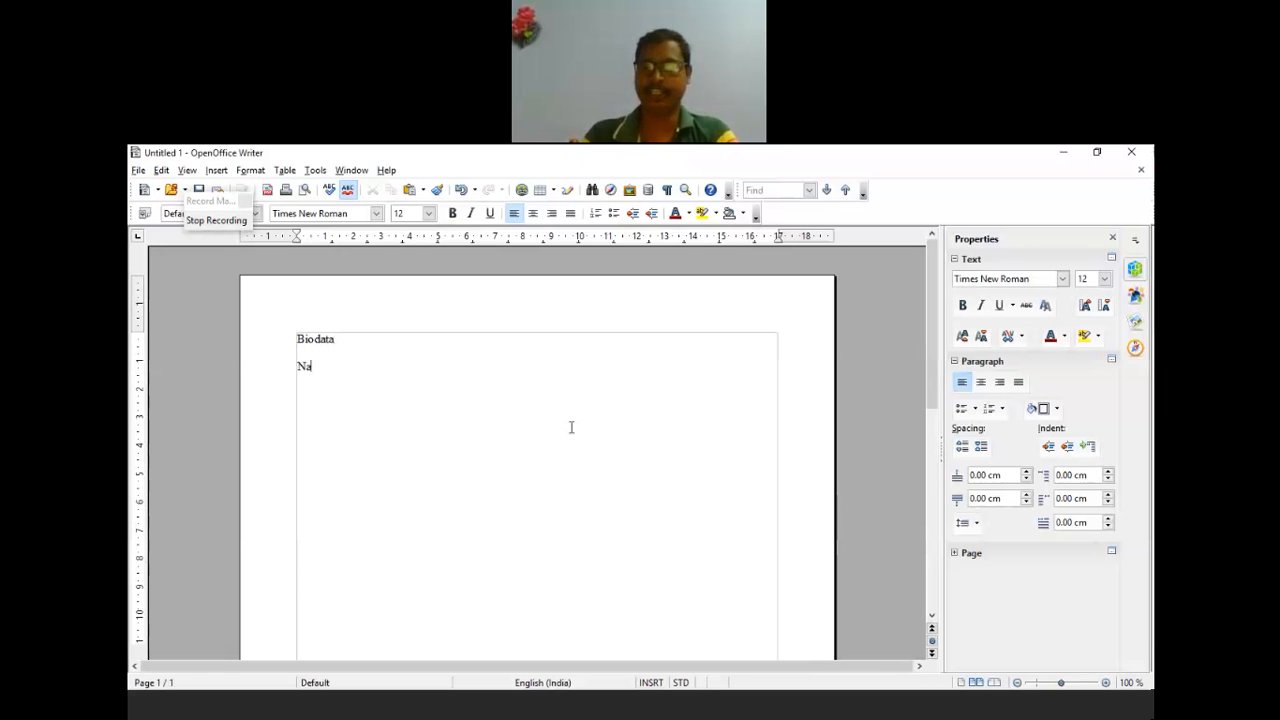
type("me:")
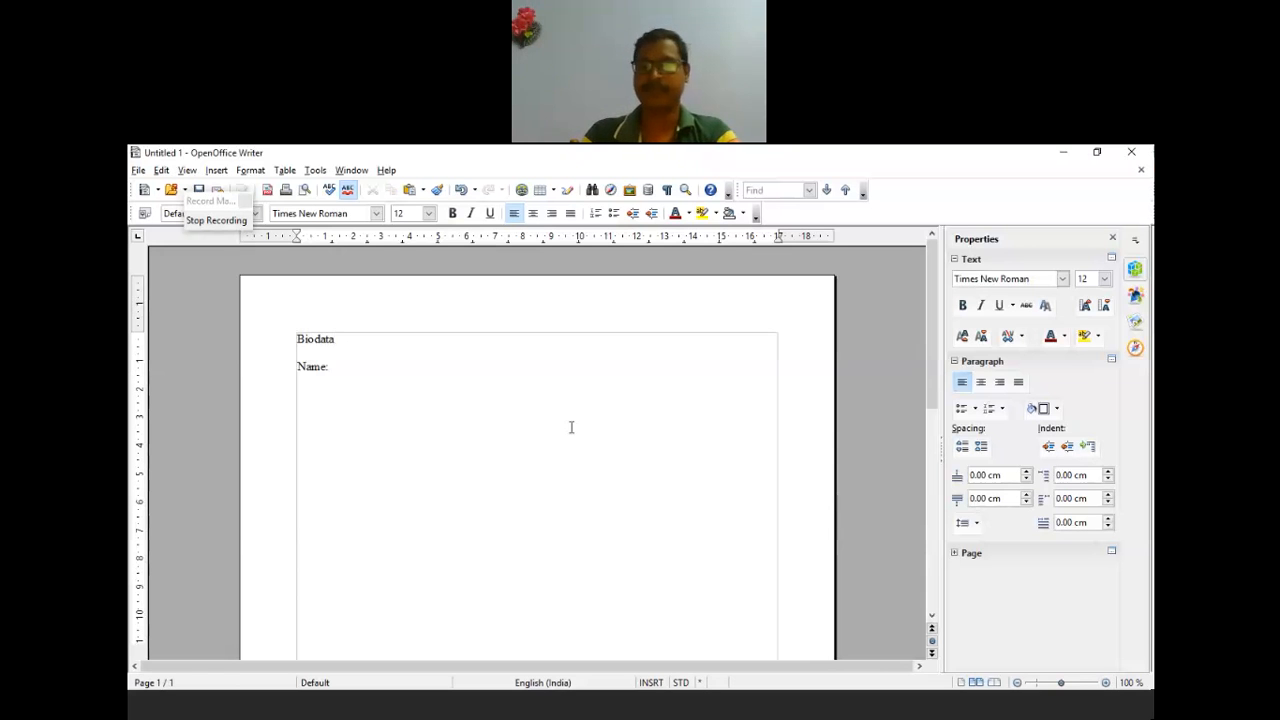
key("Return")
type("Fa")
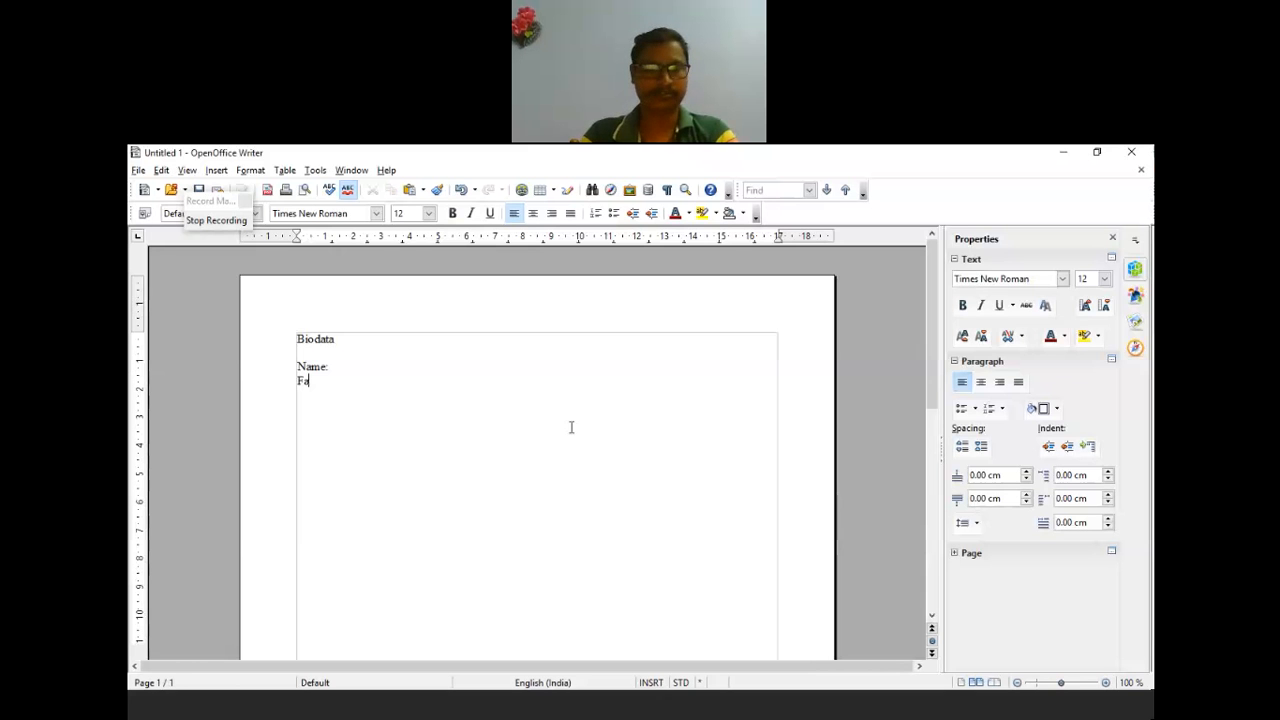
type("ther Nam")
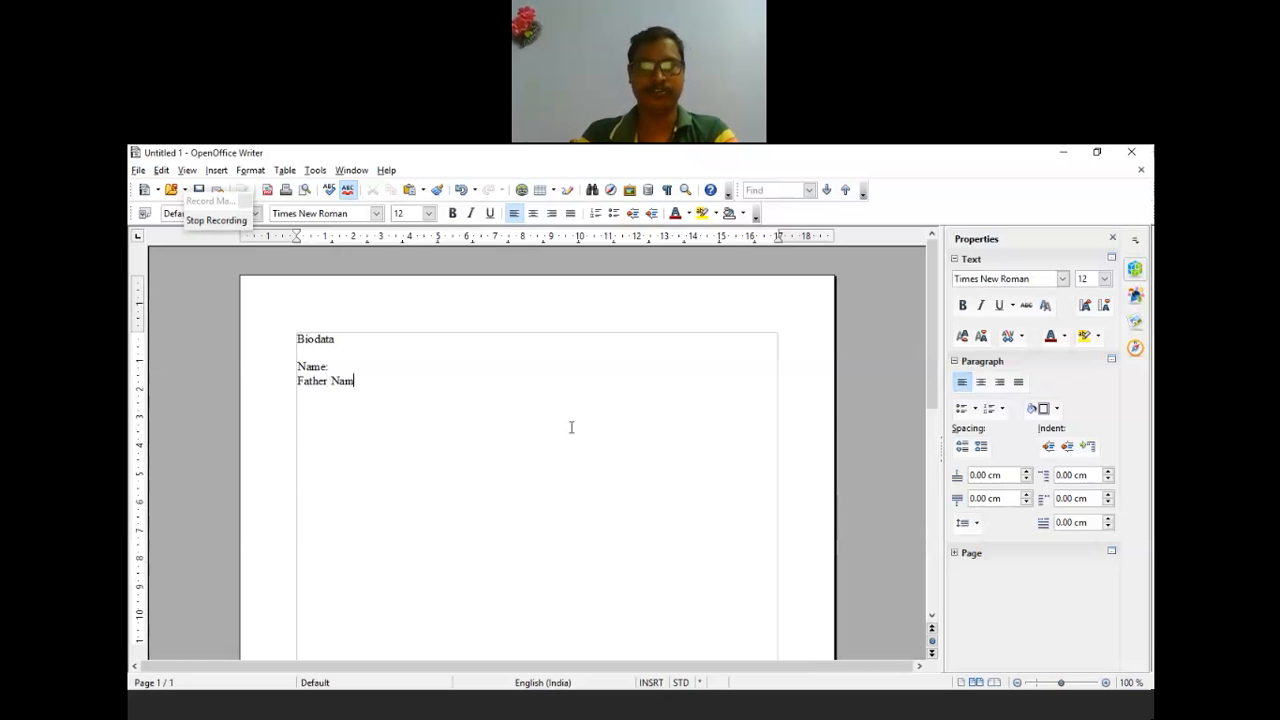
type("e ")
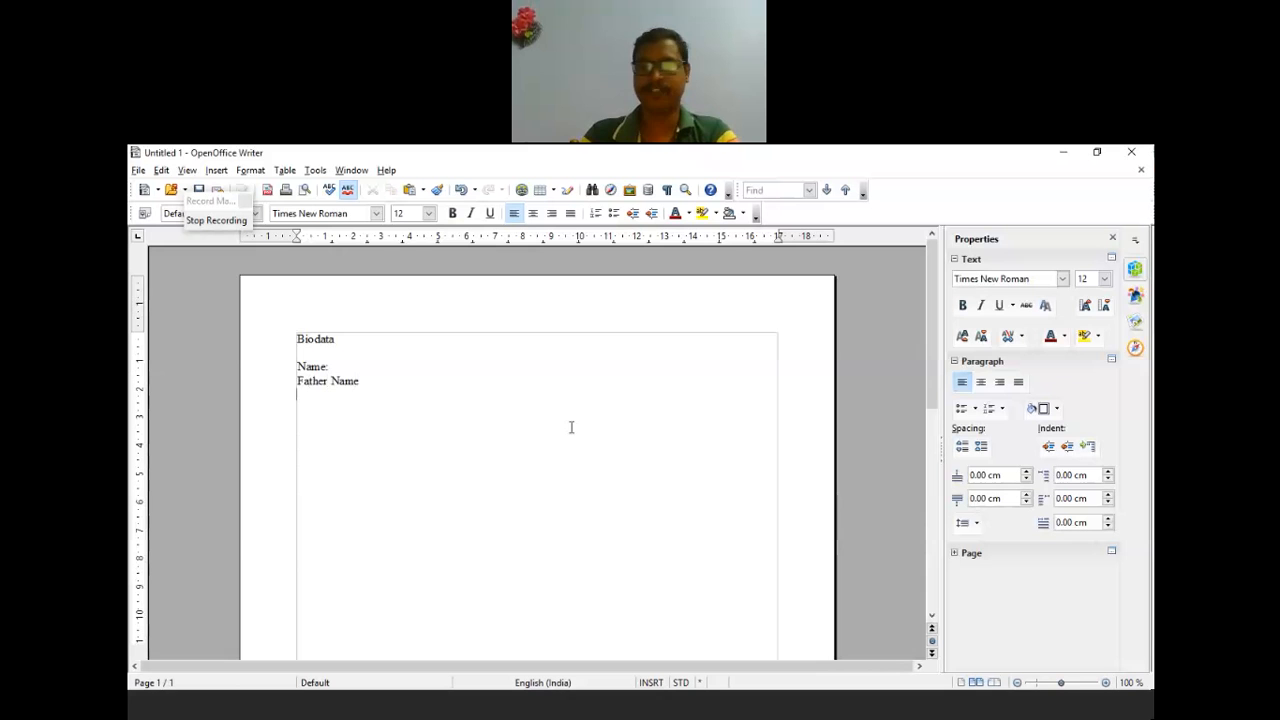
type("Conta")
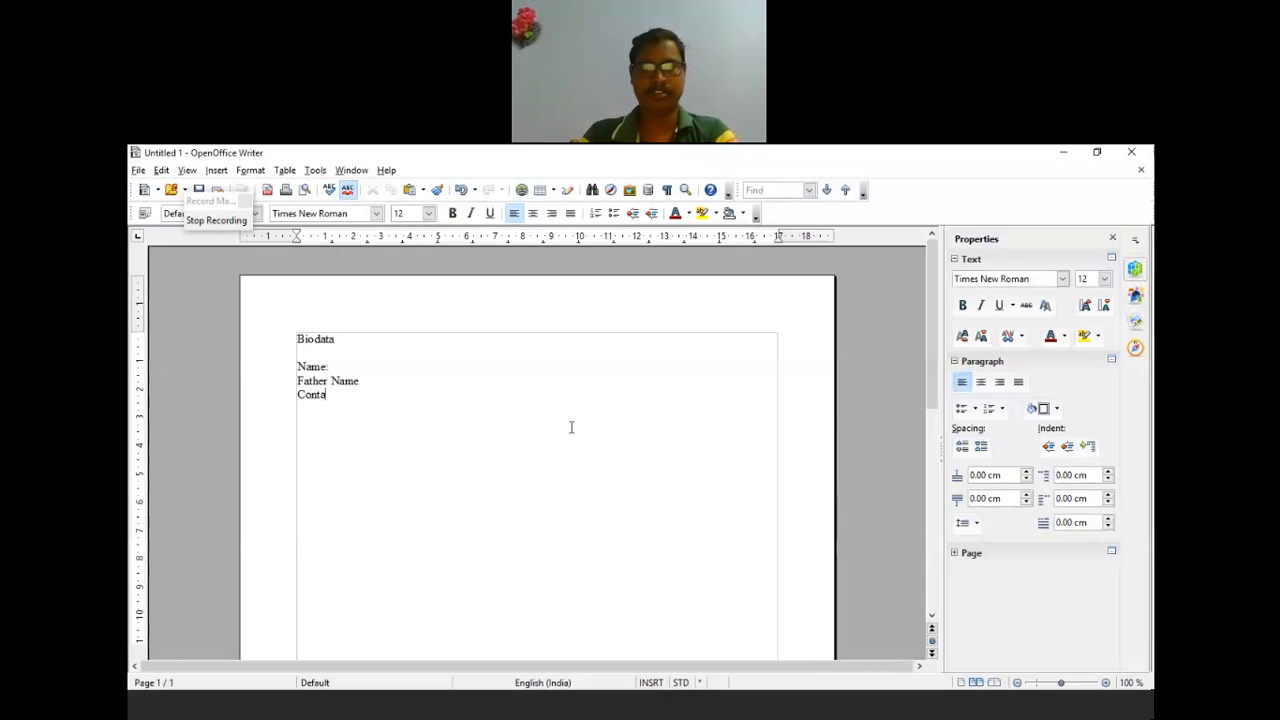
type("ct")
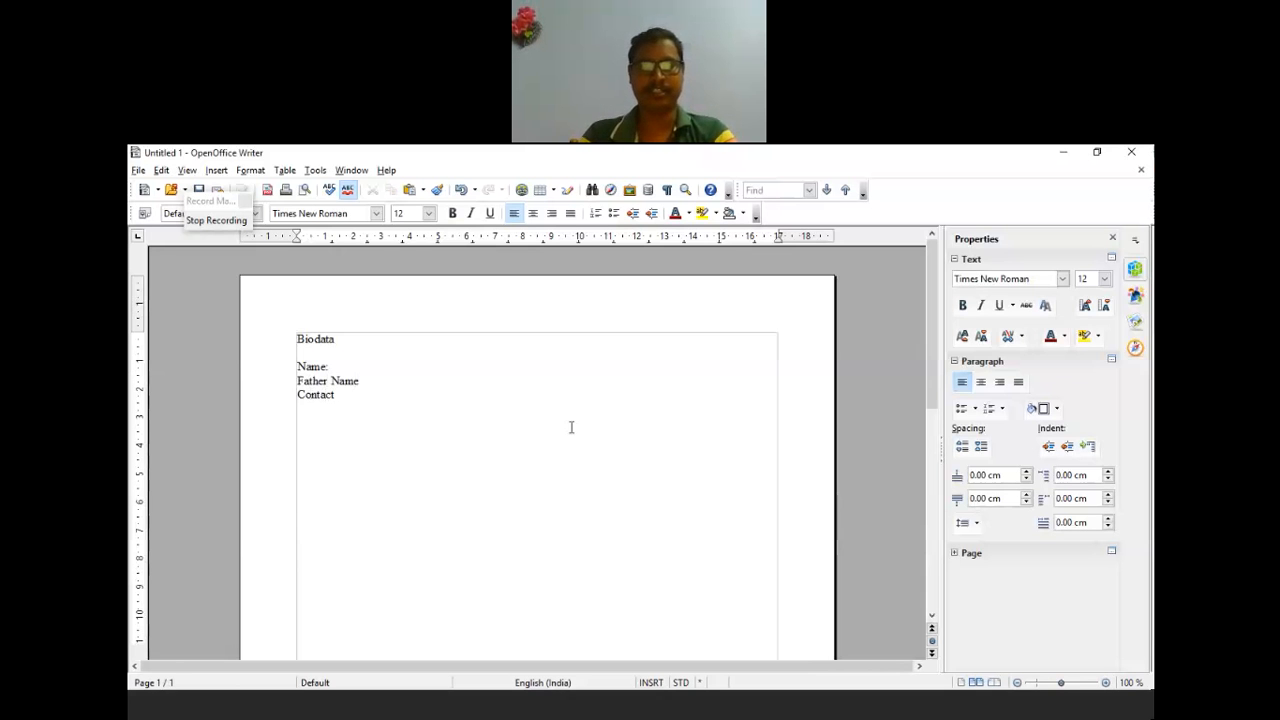
type(" No. ")
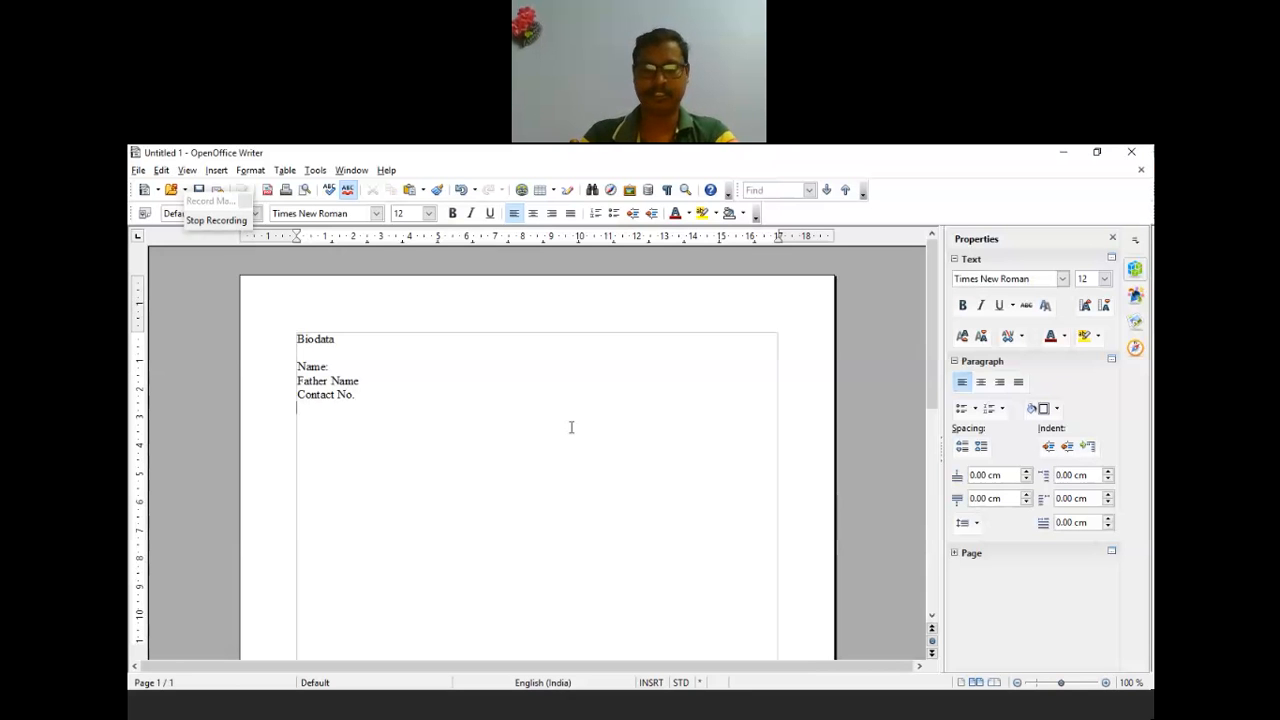
type("Class:")
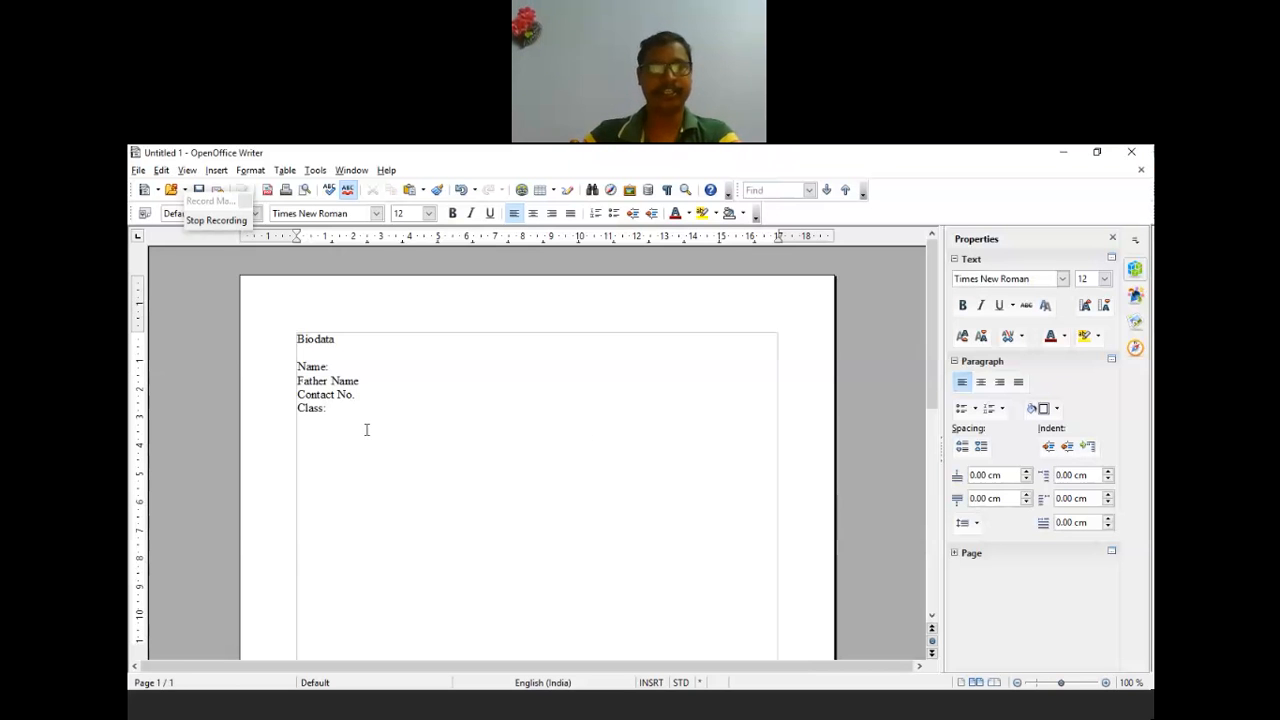
Center the Biodata heading and make it bold.
left_click(303, 340)
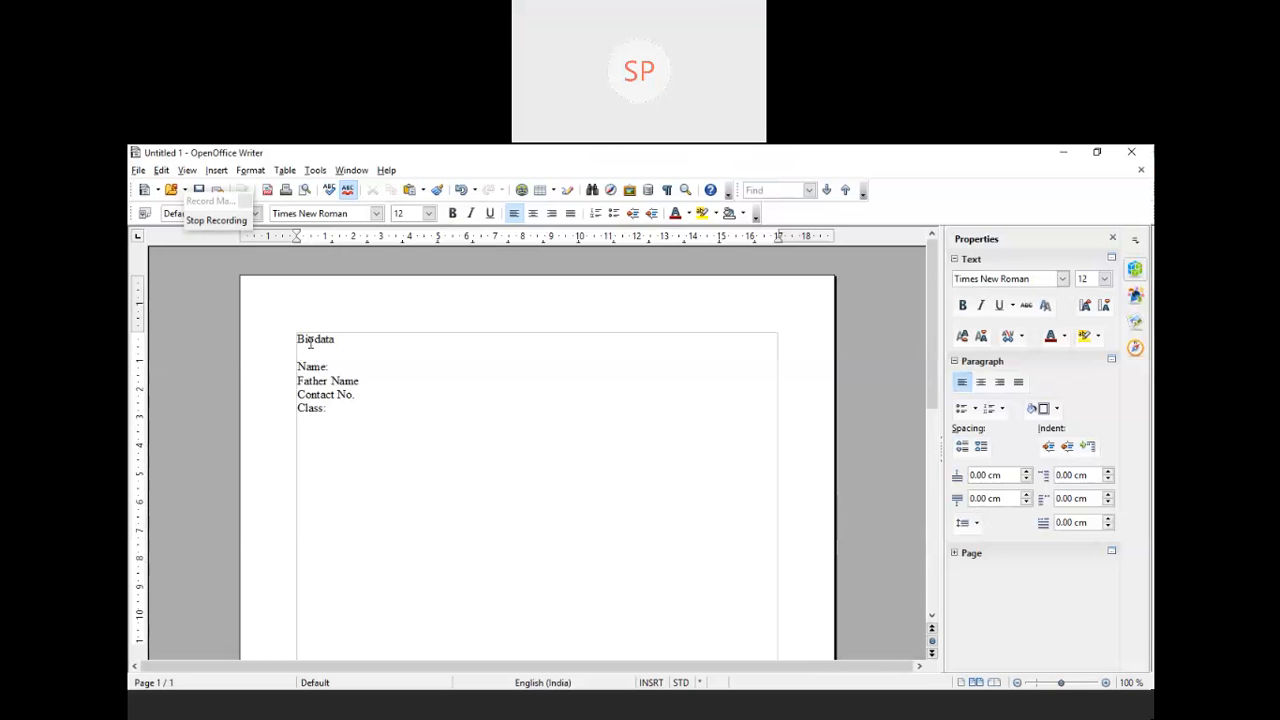
left_click(533, 214)
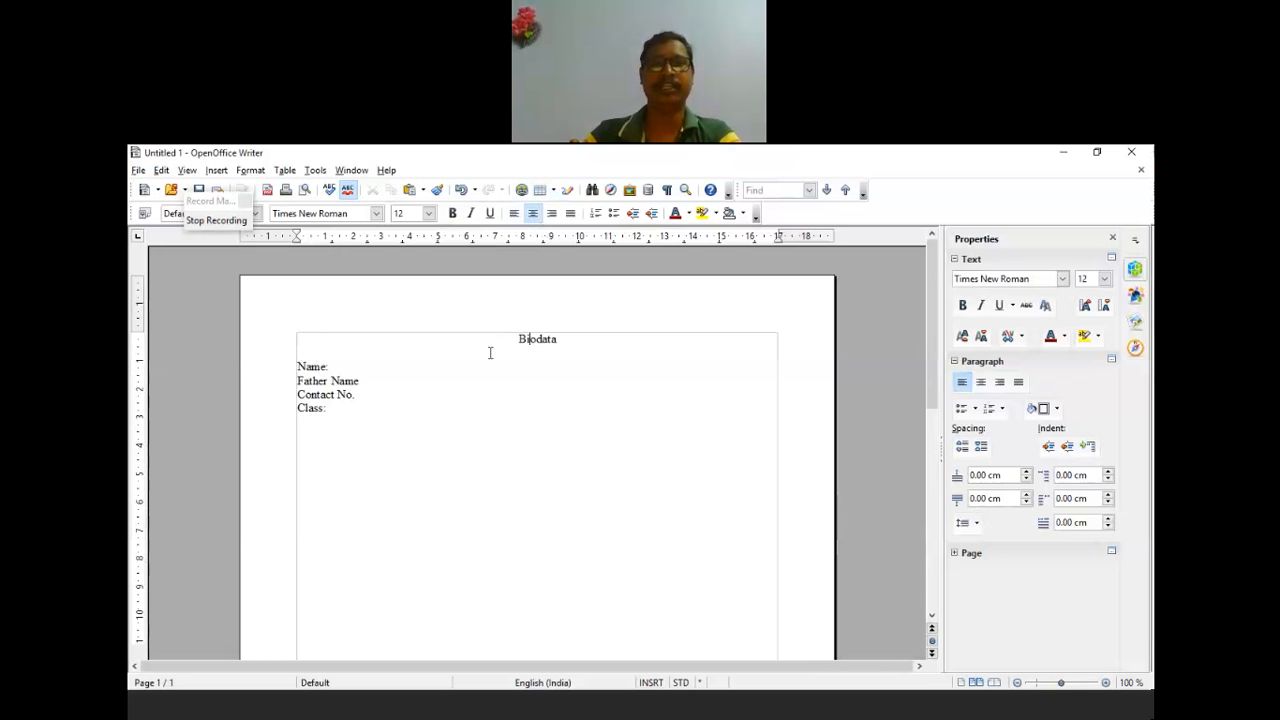
left_click_drag(558, 339, 597, 336)
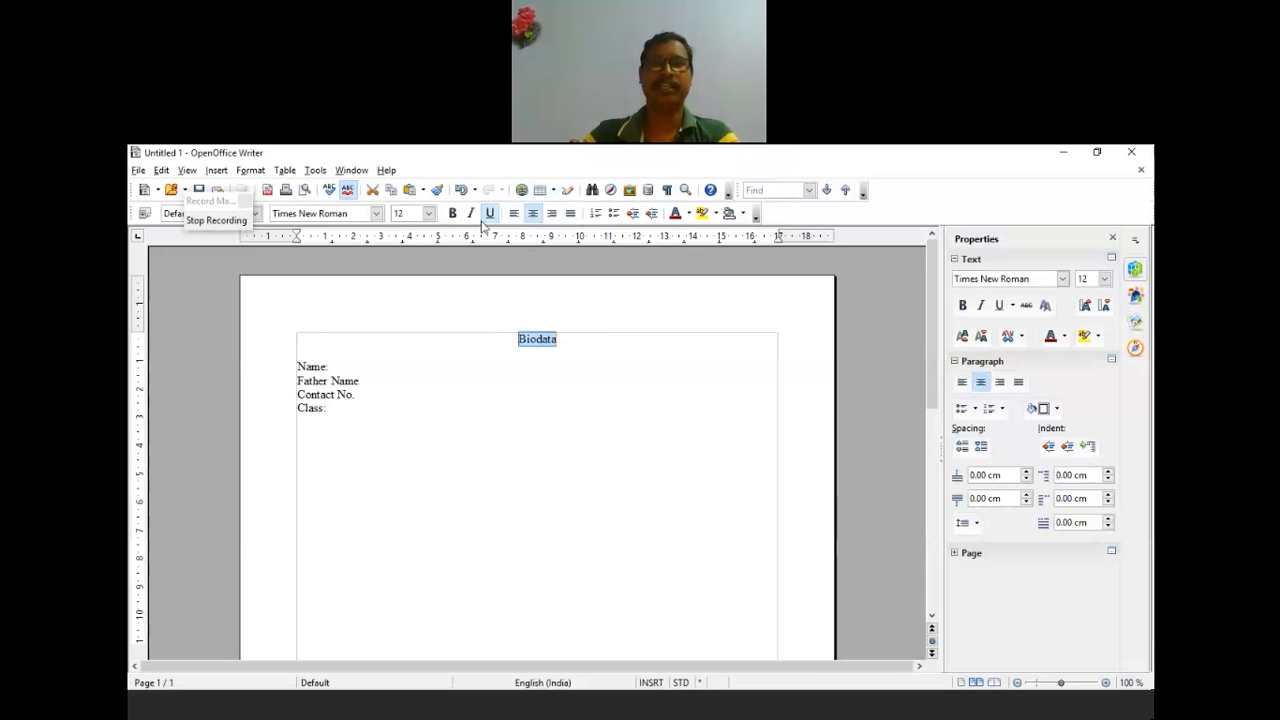
key("ctrl+b")
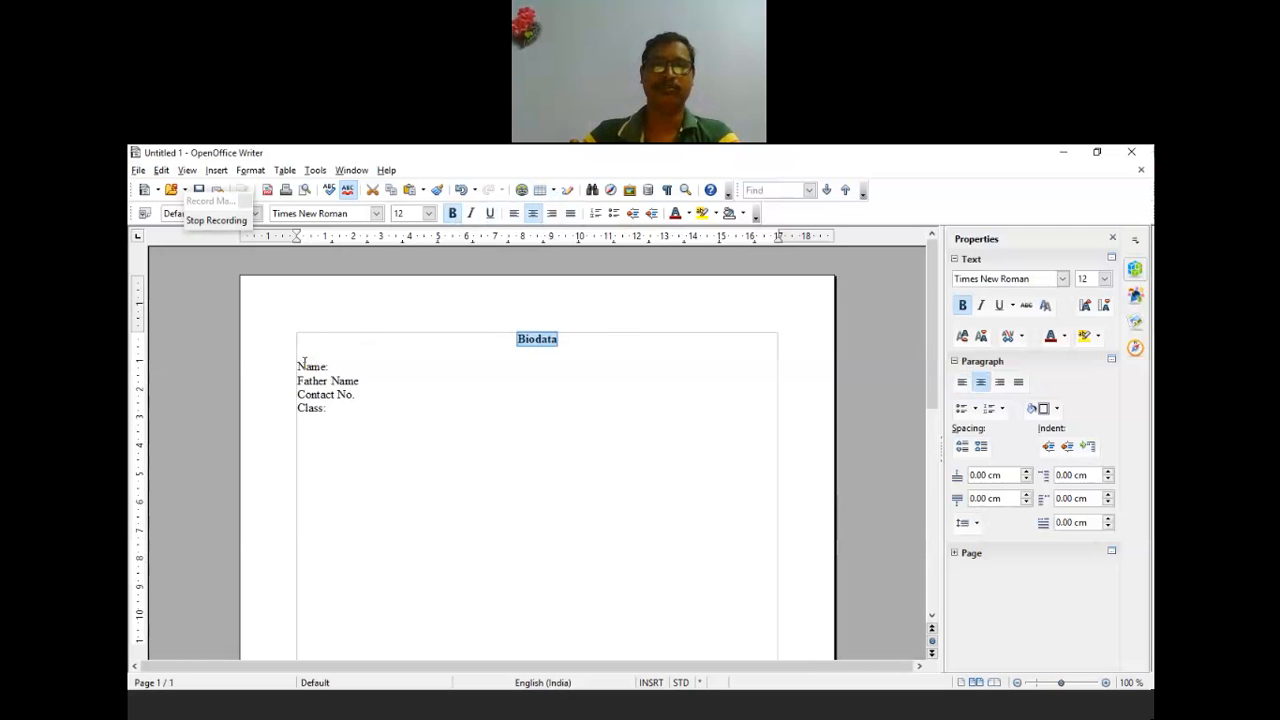
Make the four label lines from Name to Class bold.
left_click_drag(305, 373, 330, 410)
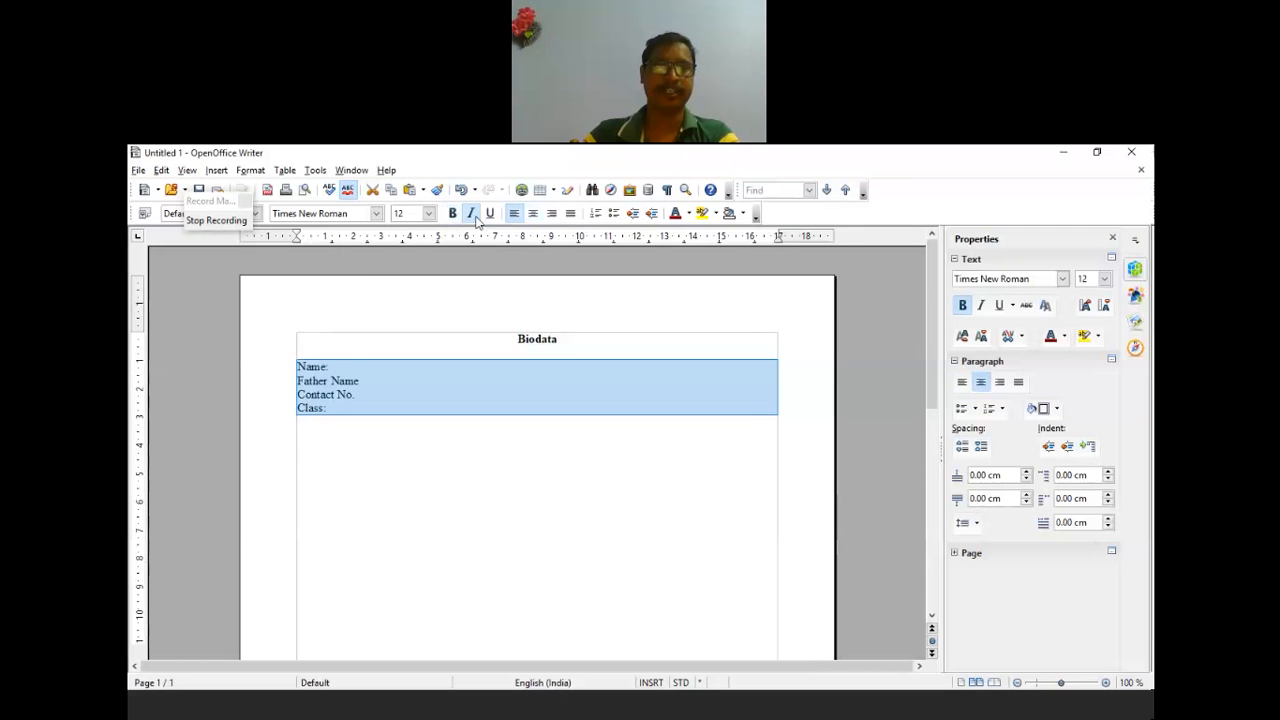
key("ctrl+b")
left_click(474, 394)
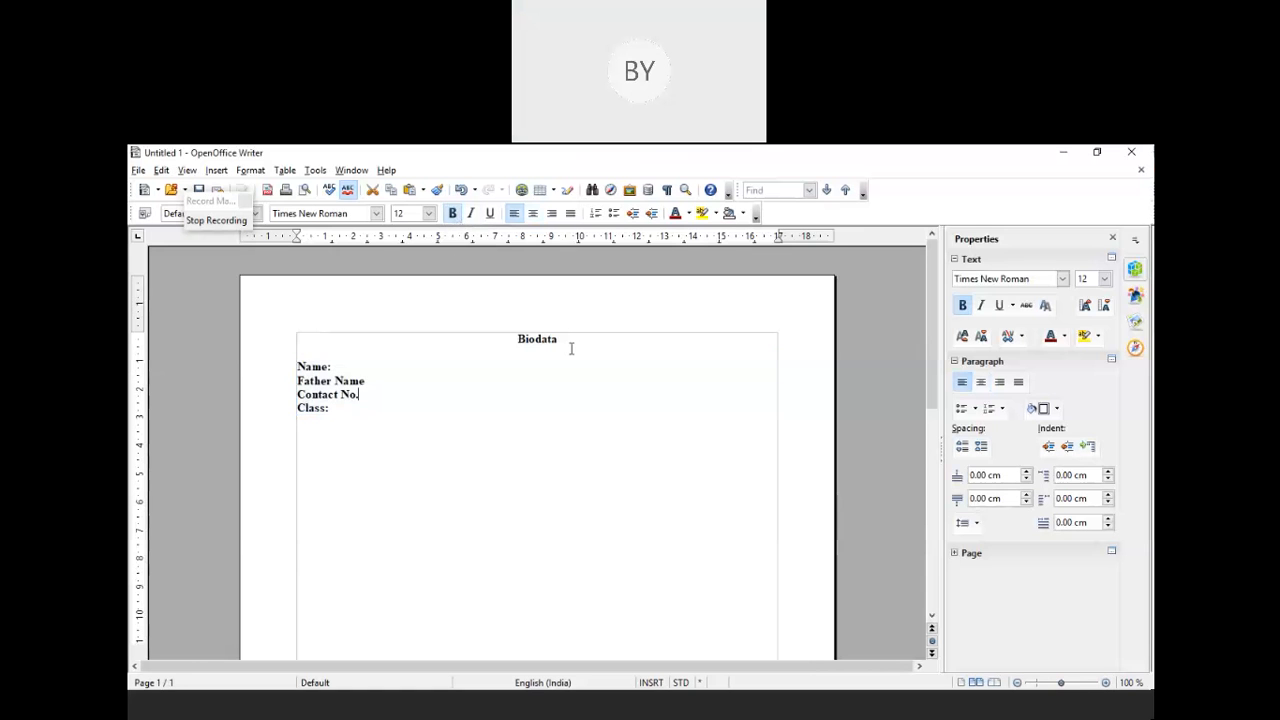
Set the font size of the Biodata heading to 14.
double_click(537, 338)
left_click(429, 214)
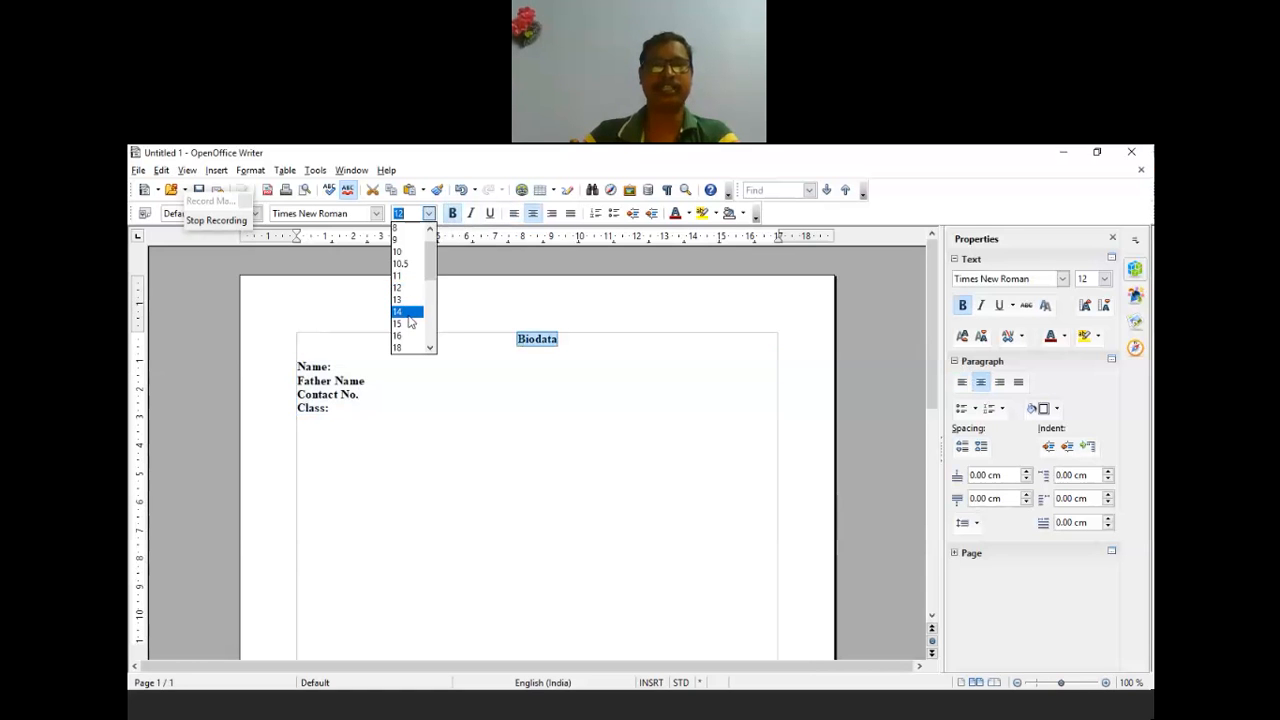
left_click(399, 312)
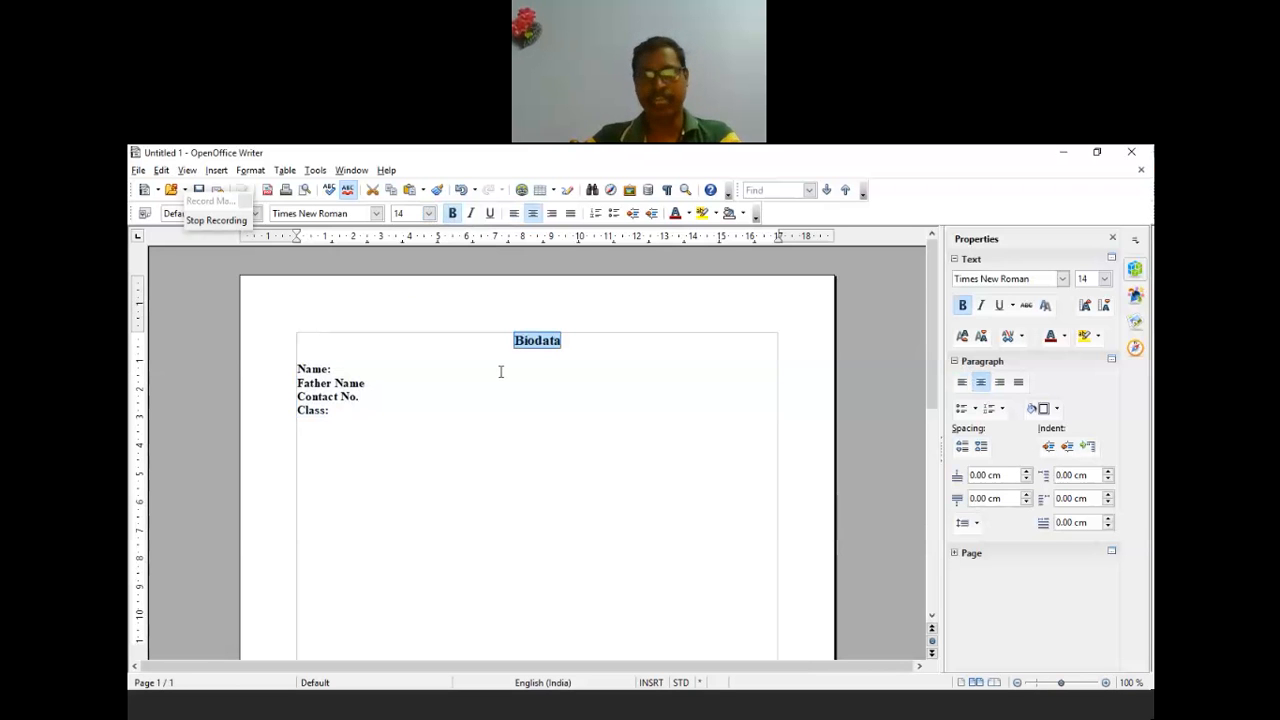
left_click(486, 343)
left_click_drag(516, 338, 527, 365)
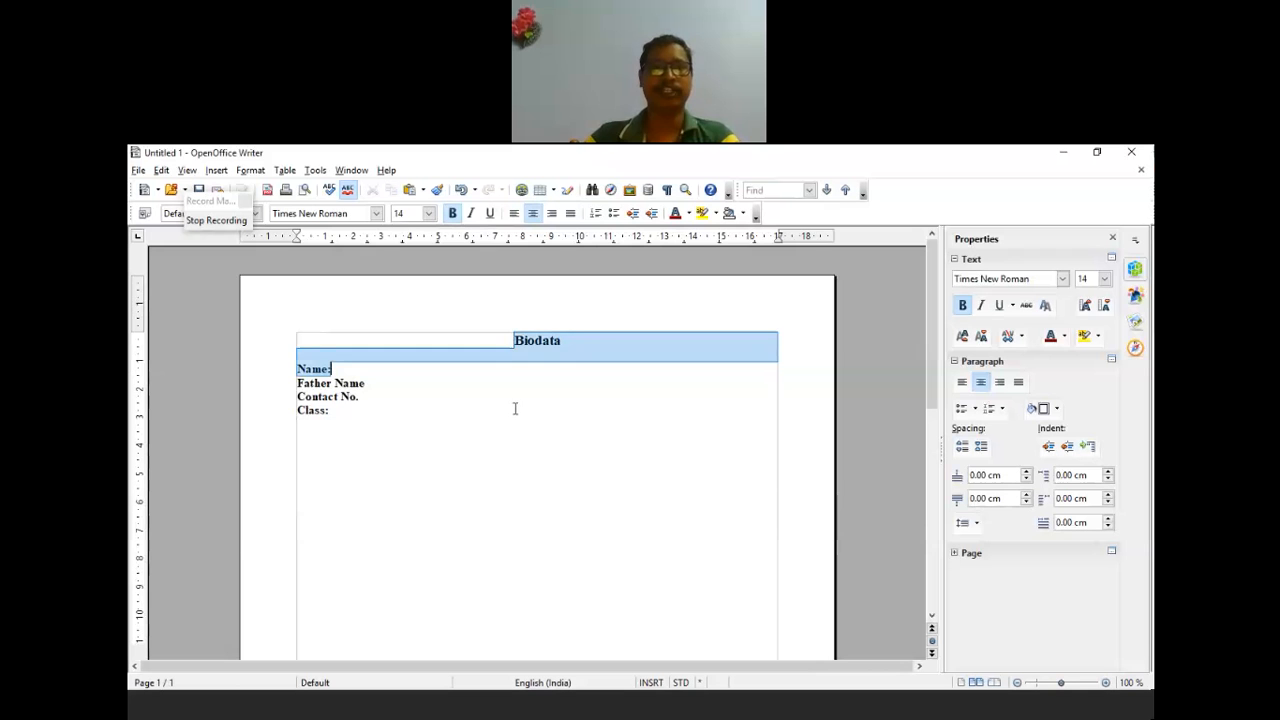
left_click(515, 409)
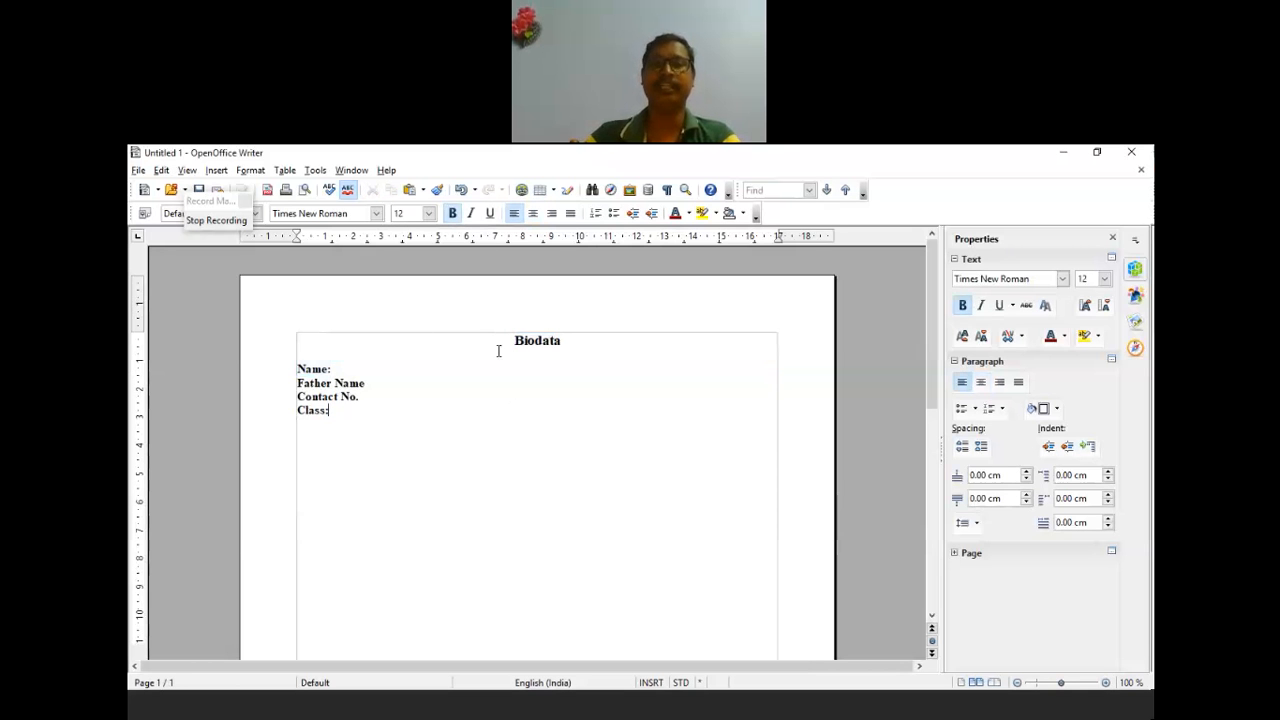
Change the font of the Biodata heading to Verdana.
double_click(513, 341)
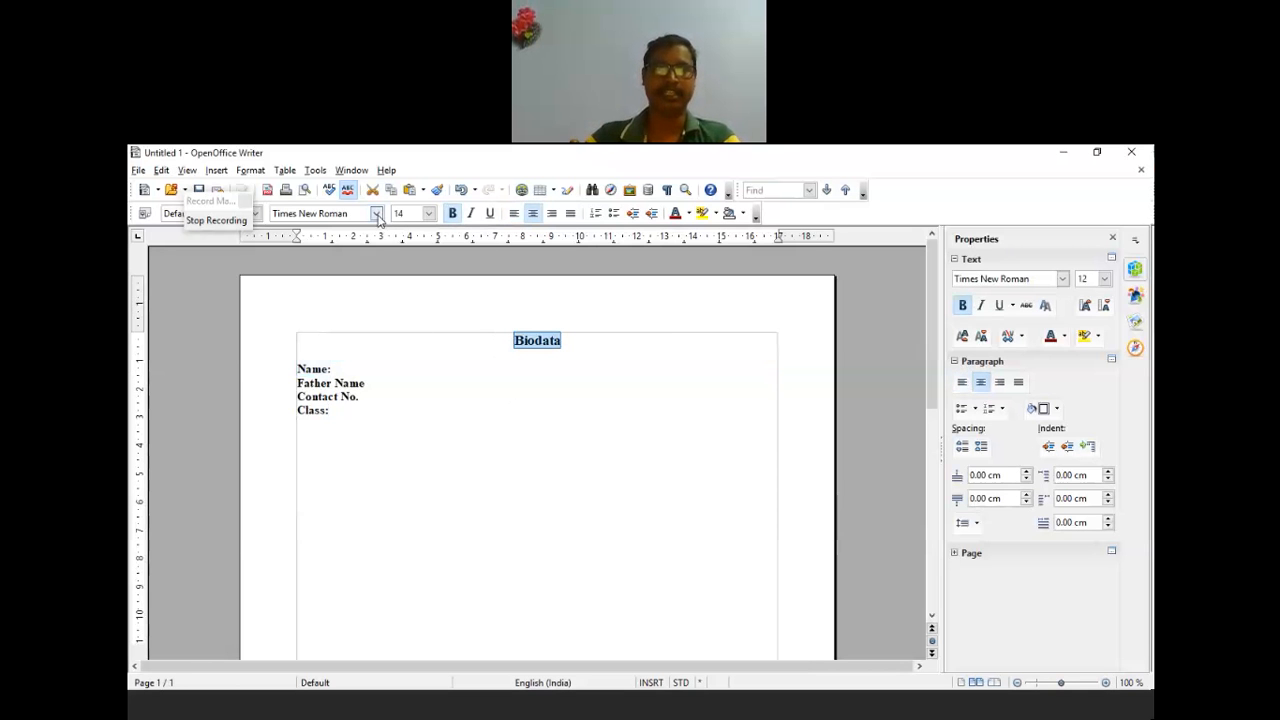
left_click(377, 214)
left_click(322, 338)
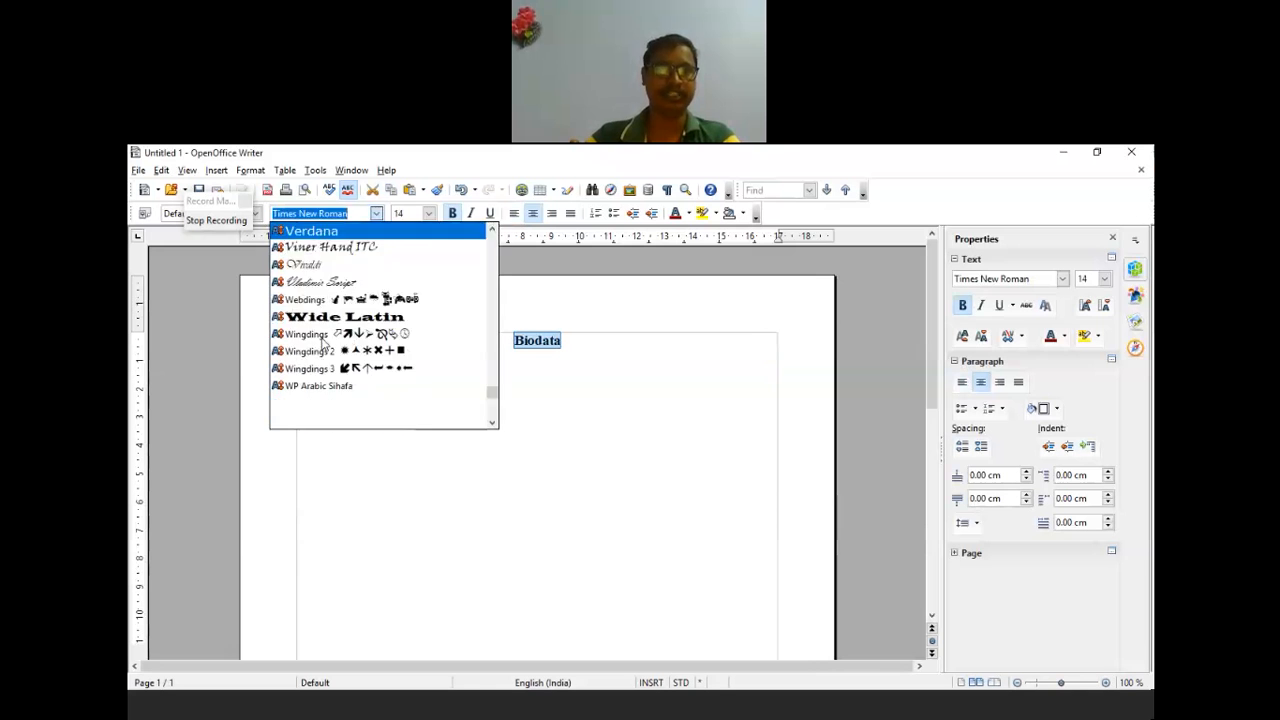
left_click(313, 375)
Change the font of the Name label to Adobe Garamond Pro Bold.
left_click_drag(297, 370, 351, 371)
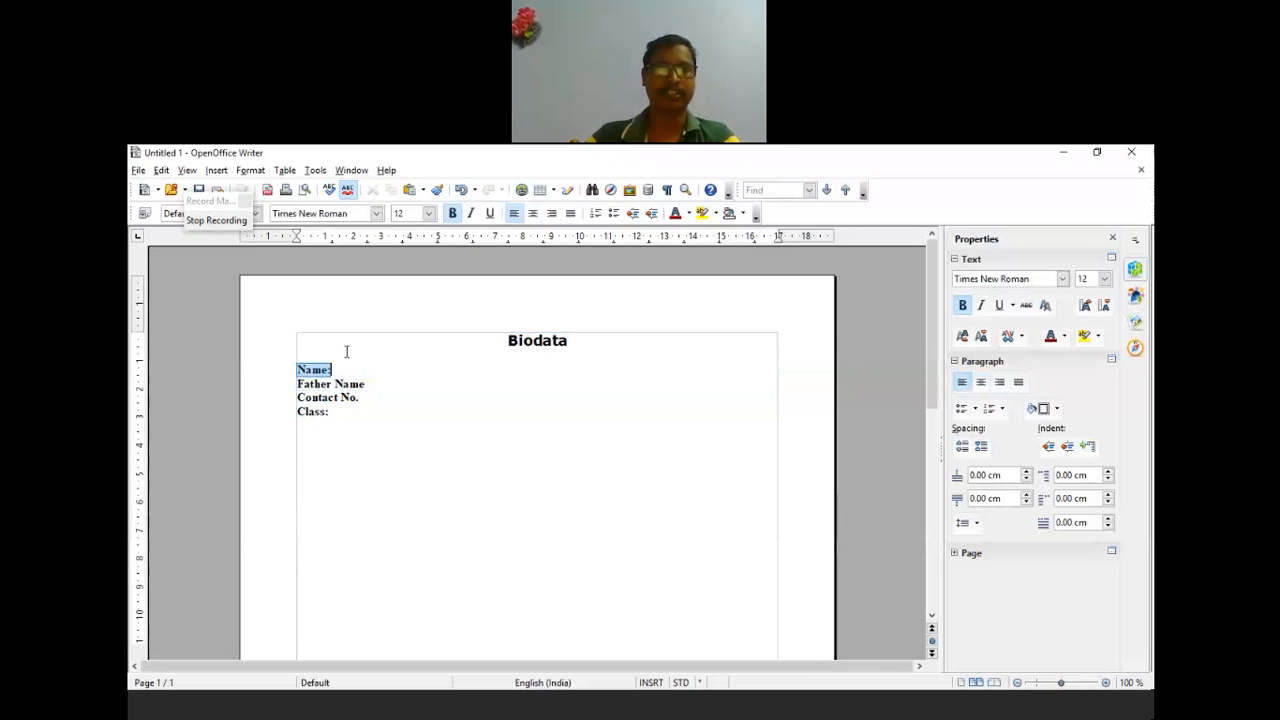
left_click(377, 214)
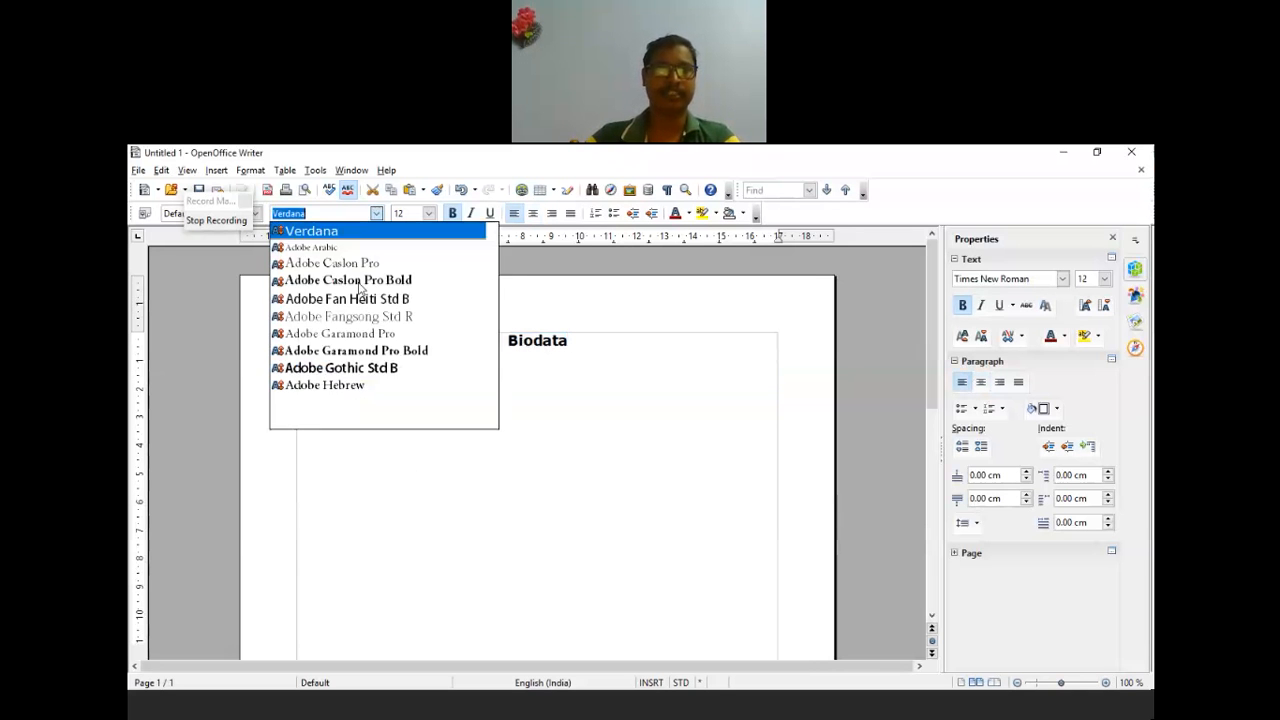
left_click(343, 351)
left_click(403, 514)
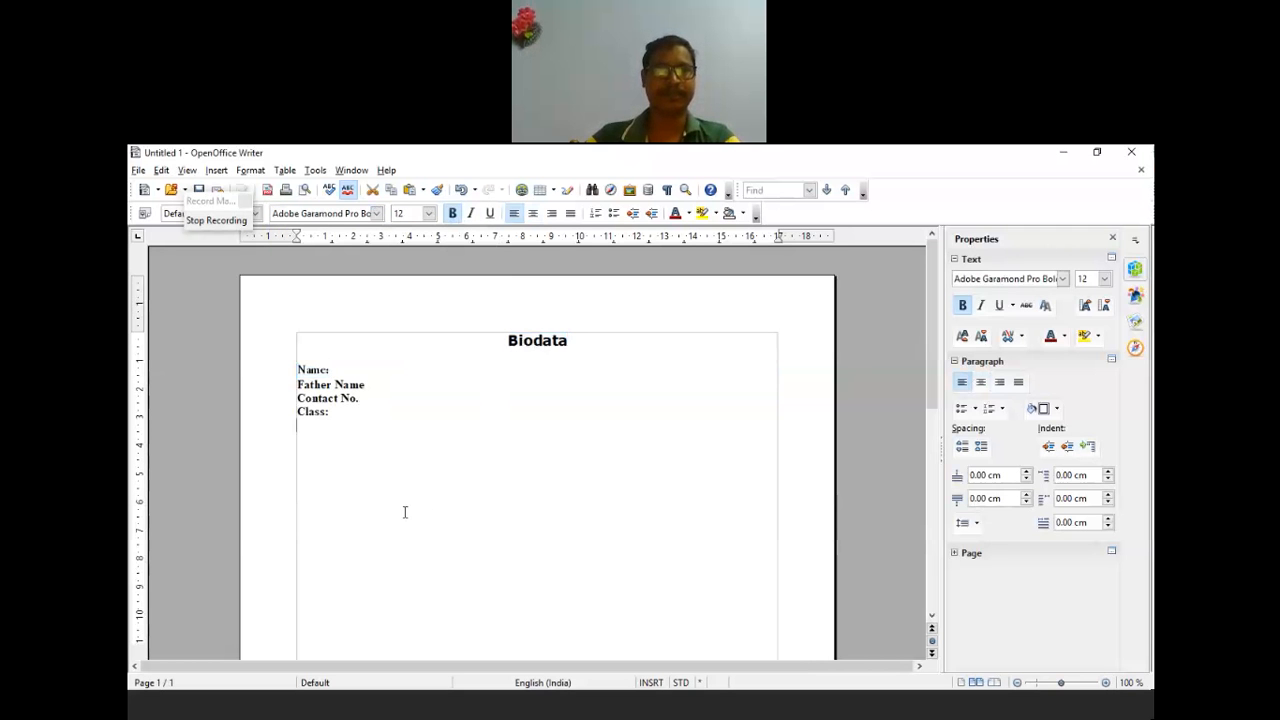
Set the font of all four label lines from Name to Class to Calibri.
left_click_drag(403, 514, 298, 308)
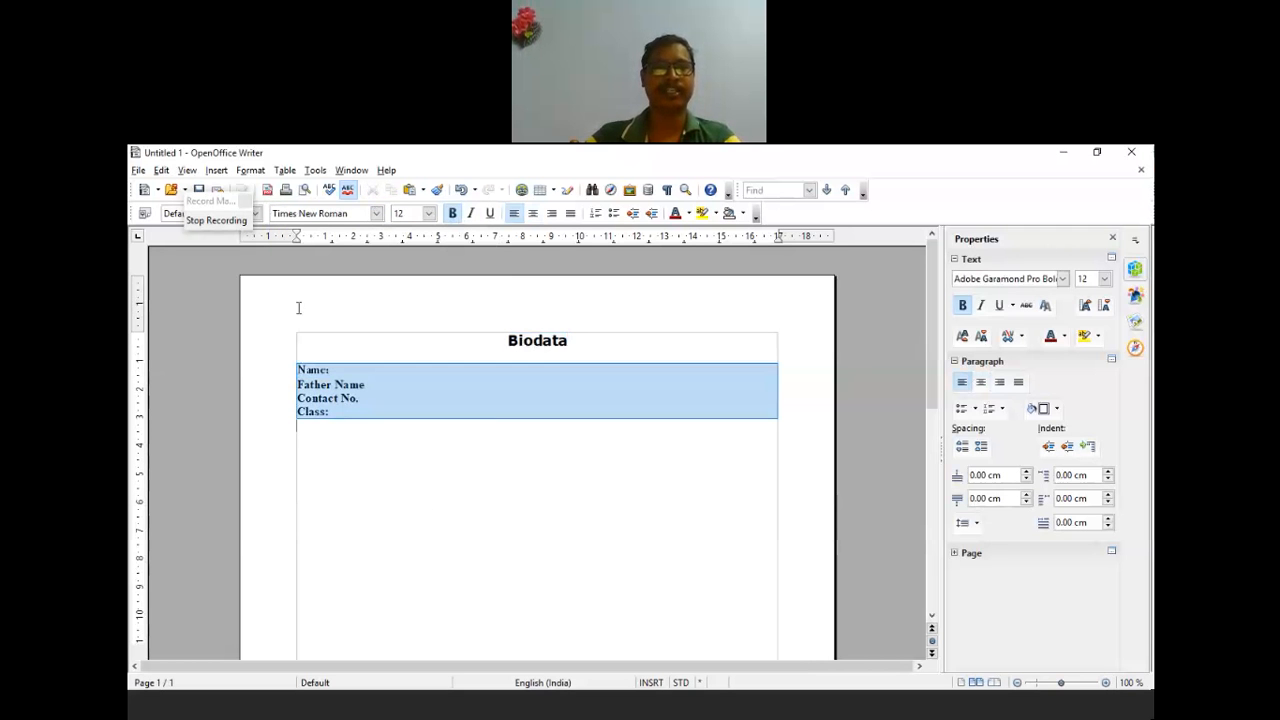
left_click(377, 214)
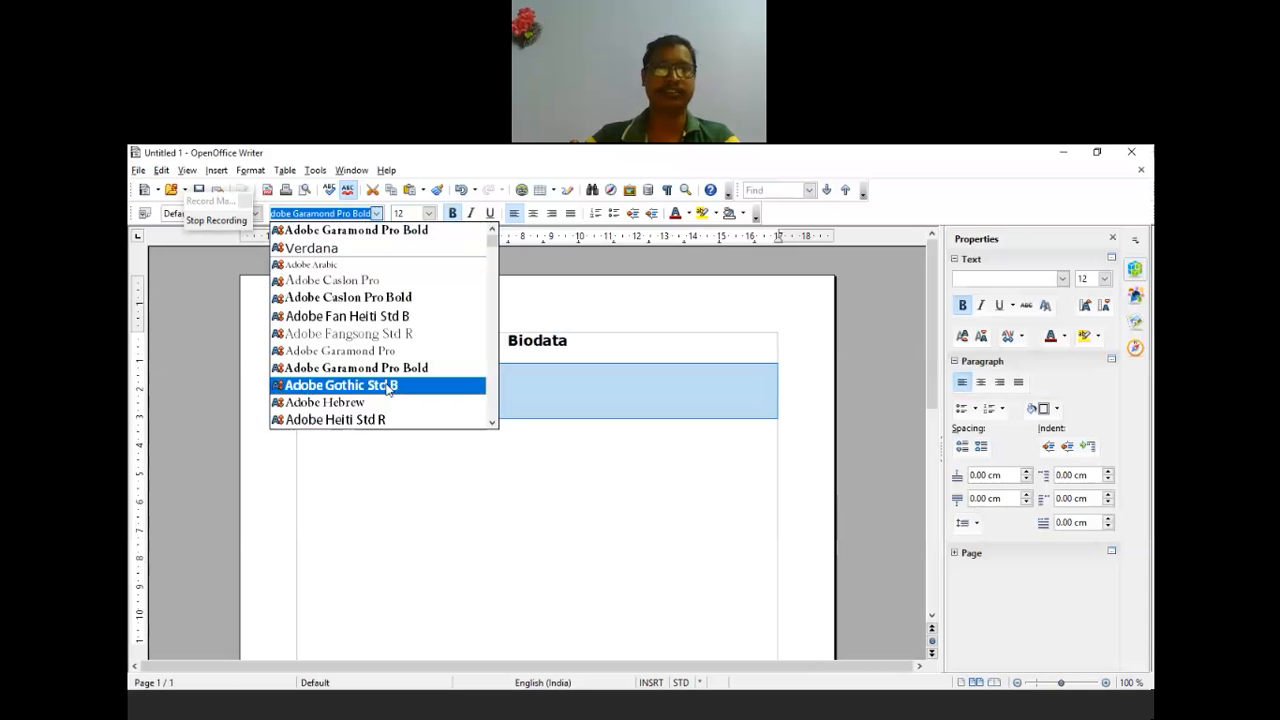
type("Calibri")
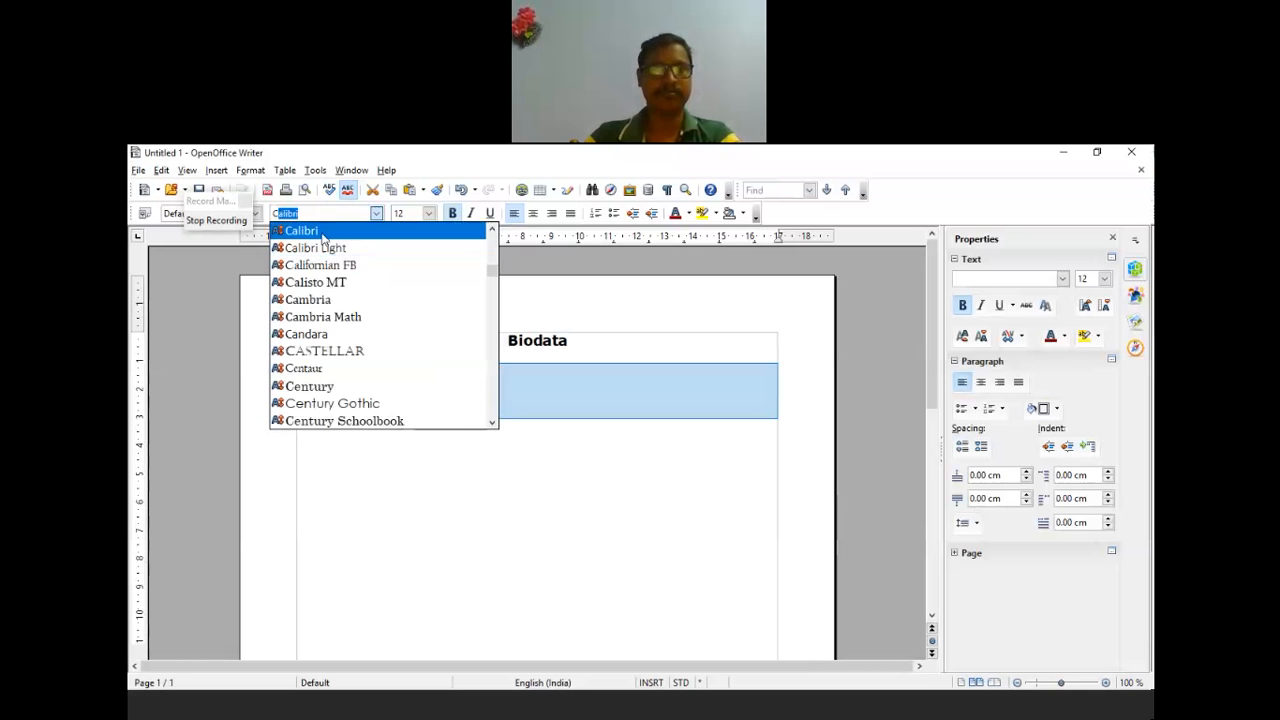
key("Return")
left_click(473, 524)
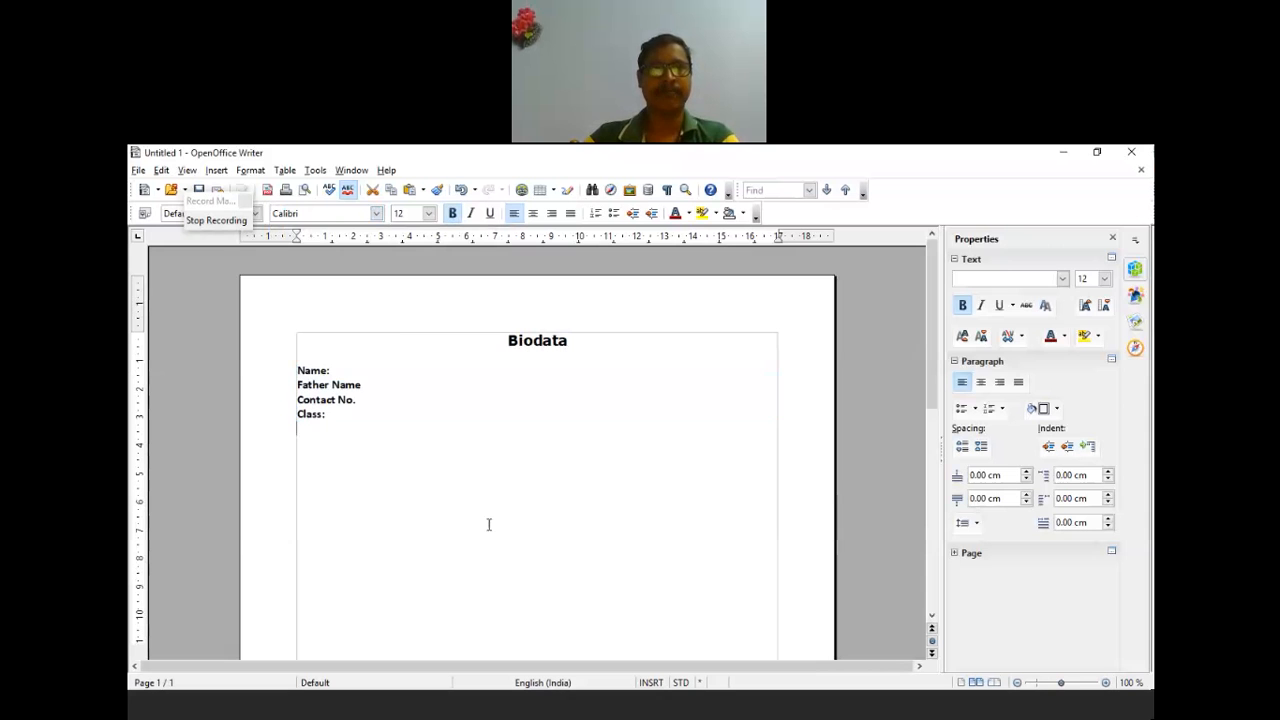
Put a tab-aligned colon after each of the labels Name, Father Name, Contact No. and Class, without a colon directly behind the words.
left_click(327, 371)
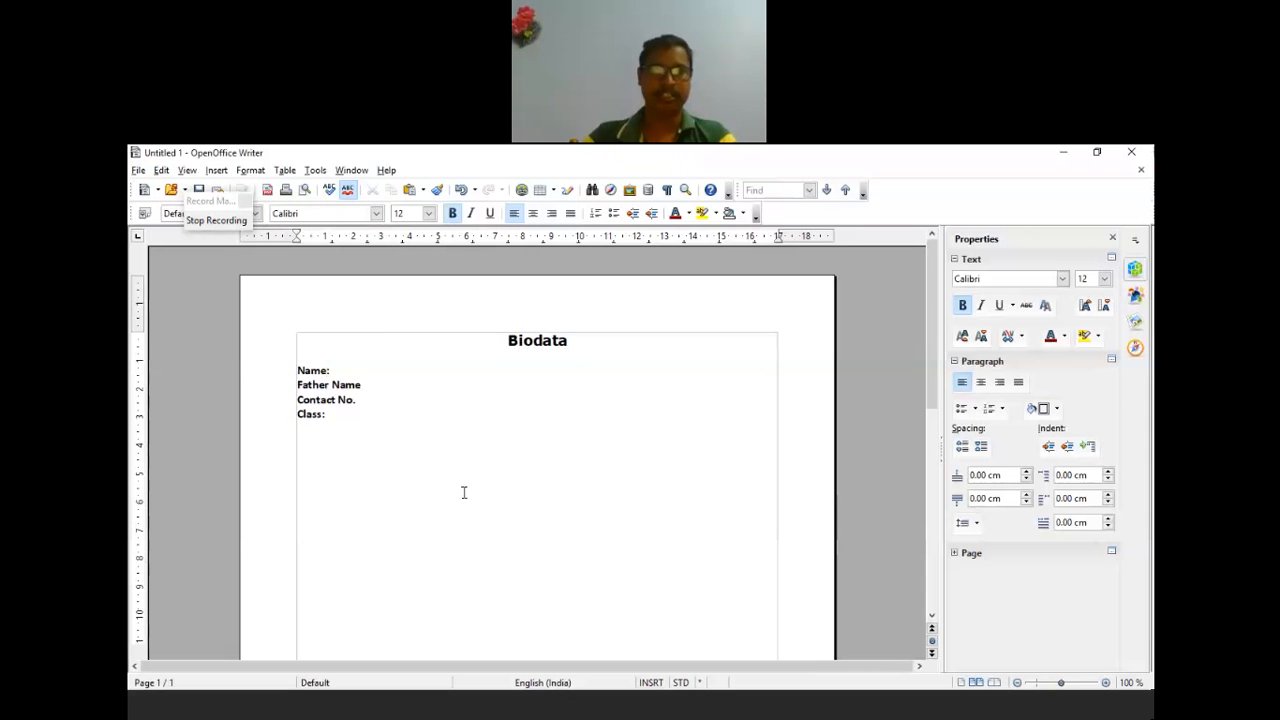
key("Tab")
type(":")
left_click(370, 386)
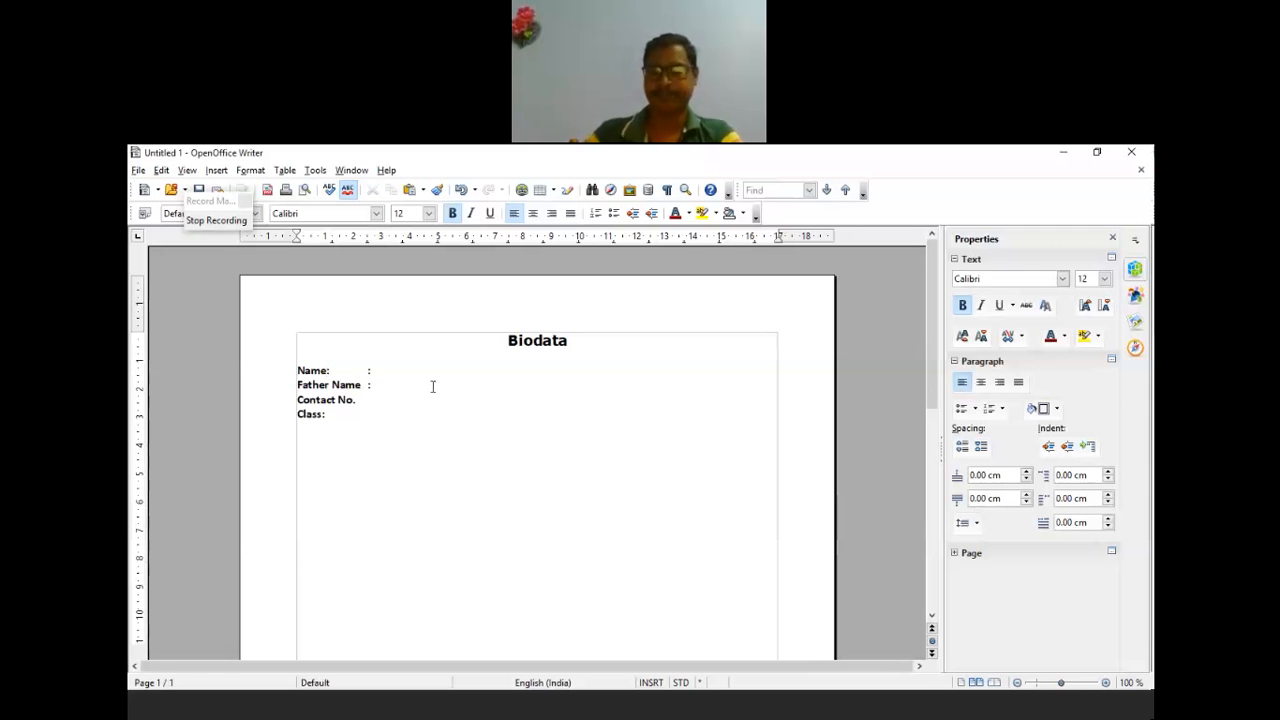
left_click(367, 398)
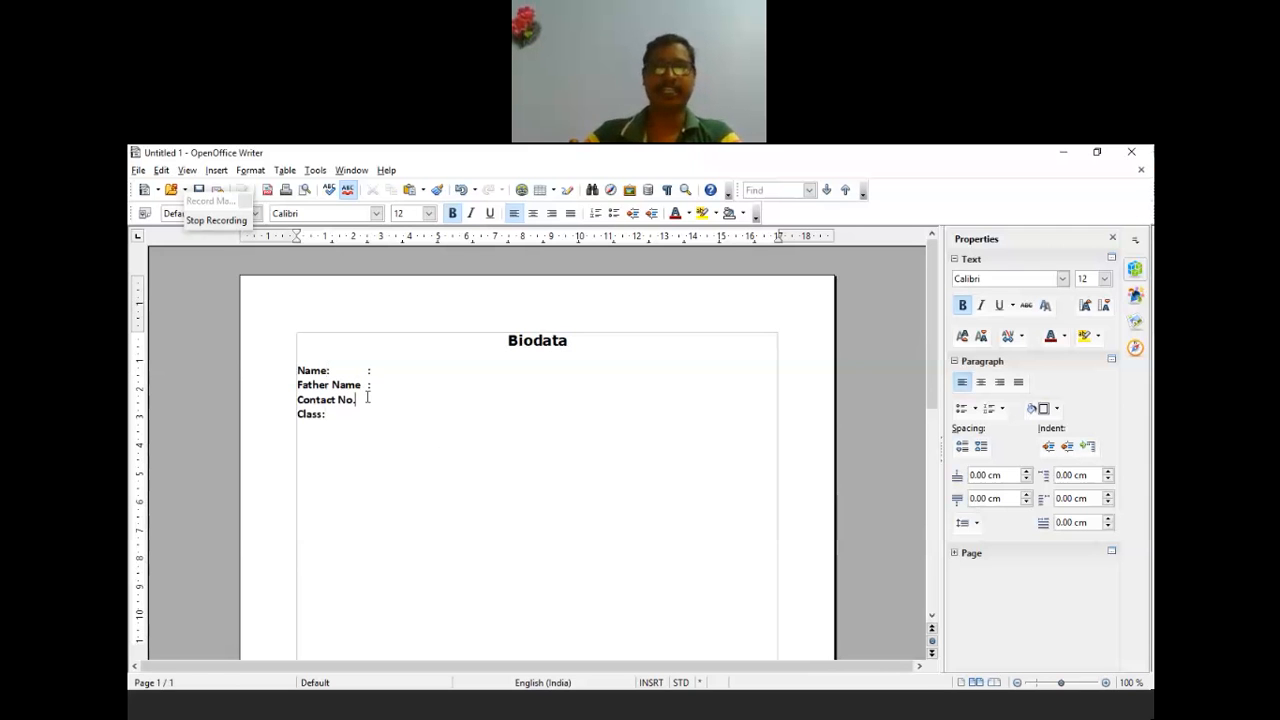
type(":")
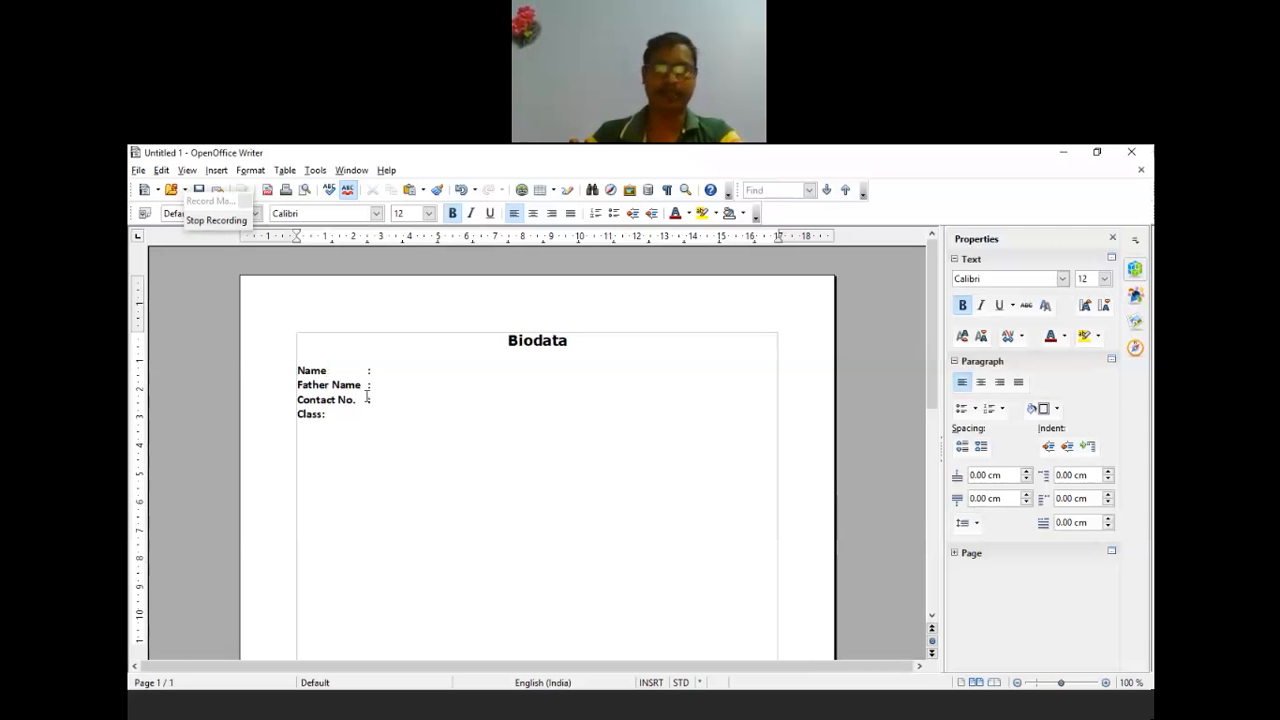
left_click(336, 415)
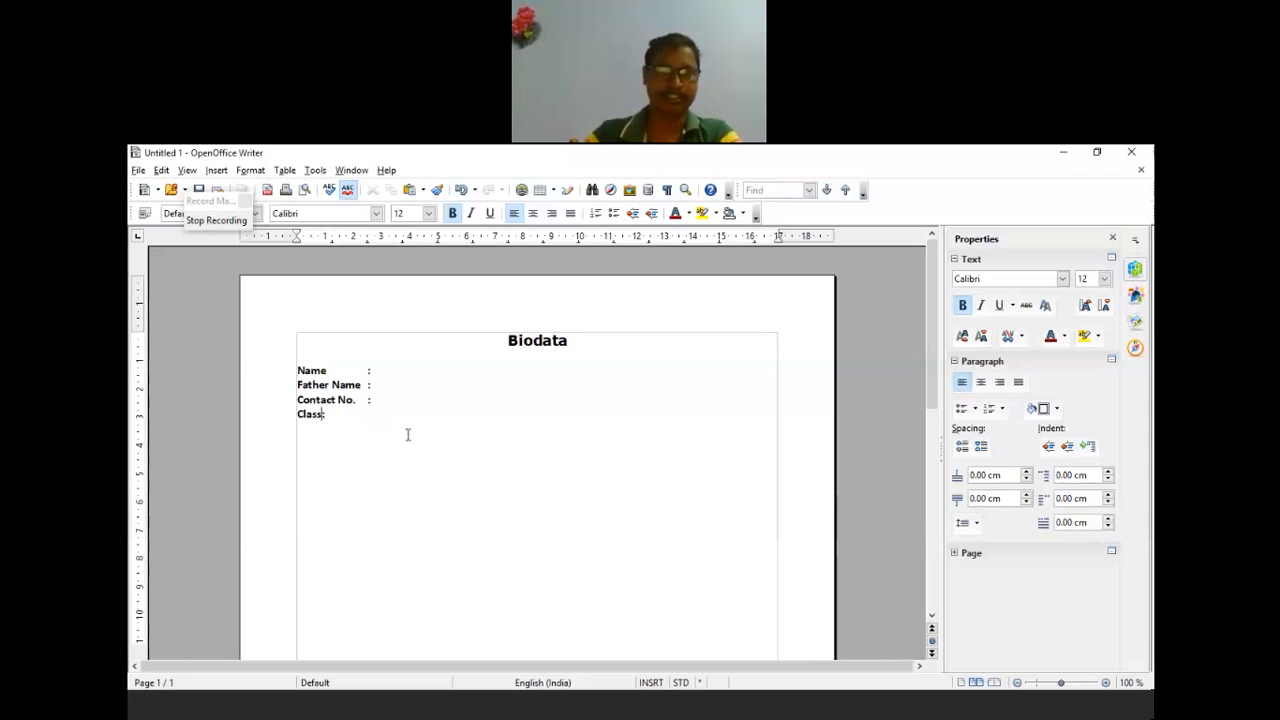
key("Left")
key("Tab")
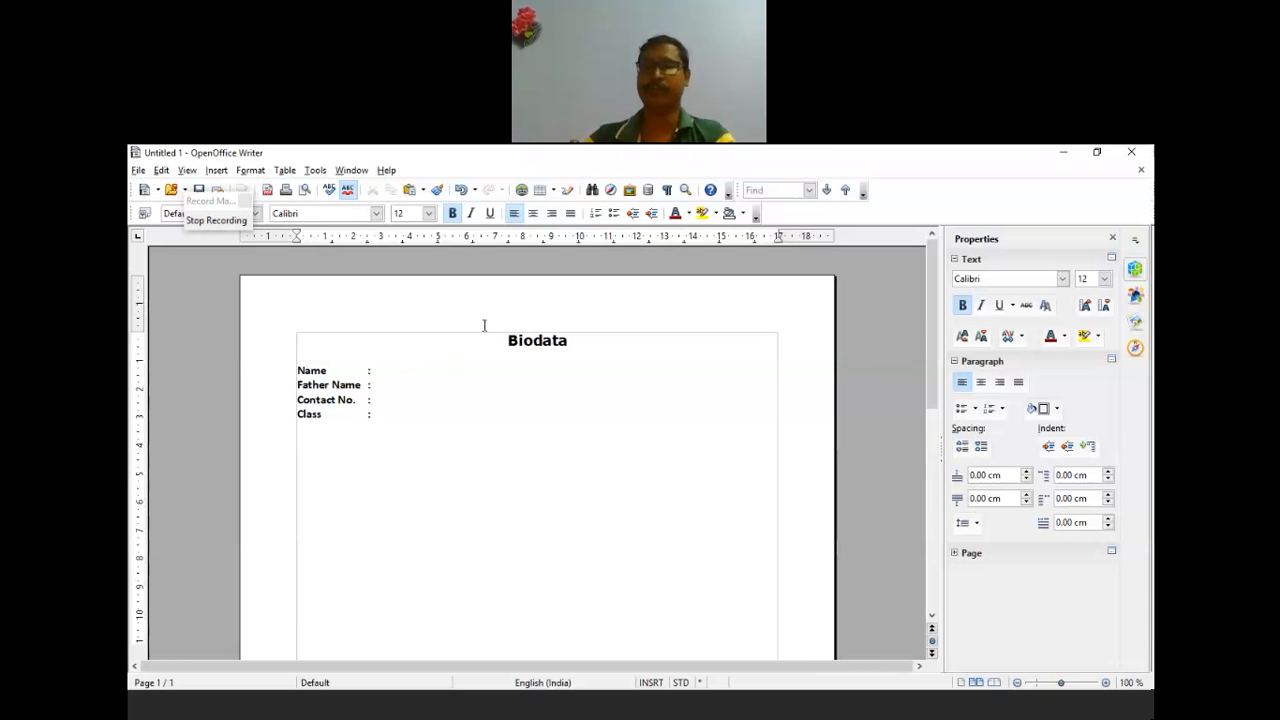
Stop the macro recording and try to save the macro in Module1 under the name "Biodata micro".
left_click_drag(507, 341, 454, 563)
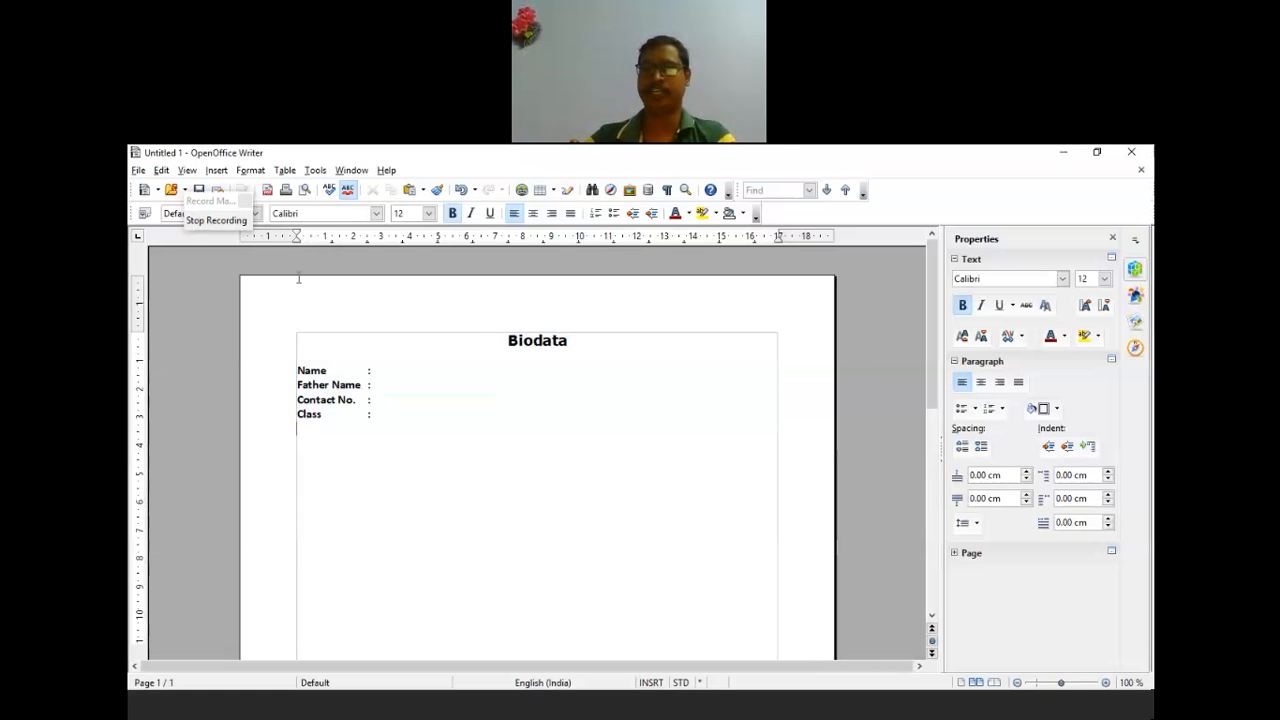
left_click(220, 222)
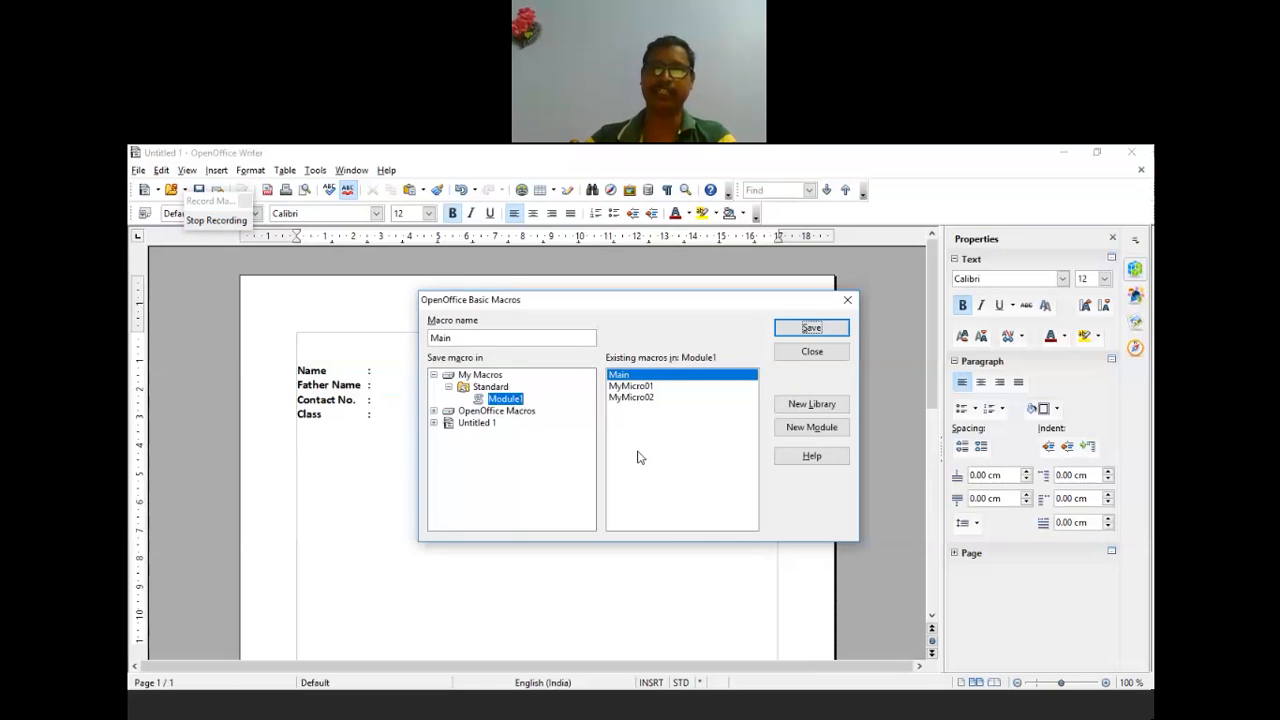
left_click(482, 339)
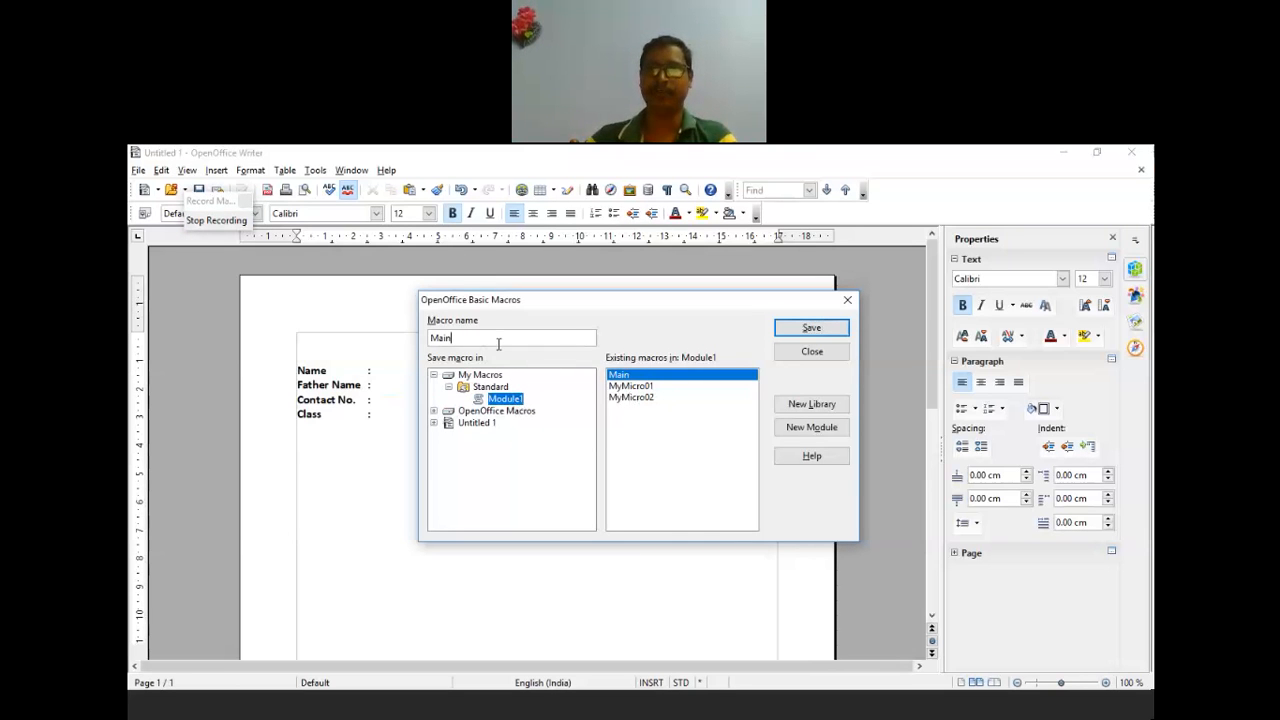
key("BackSpace")
key("BackSpace")
key("BackSpace")
key("BackSpace")
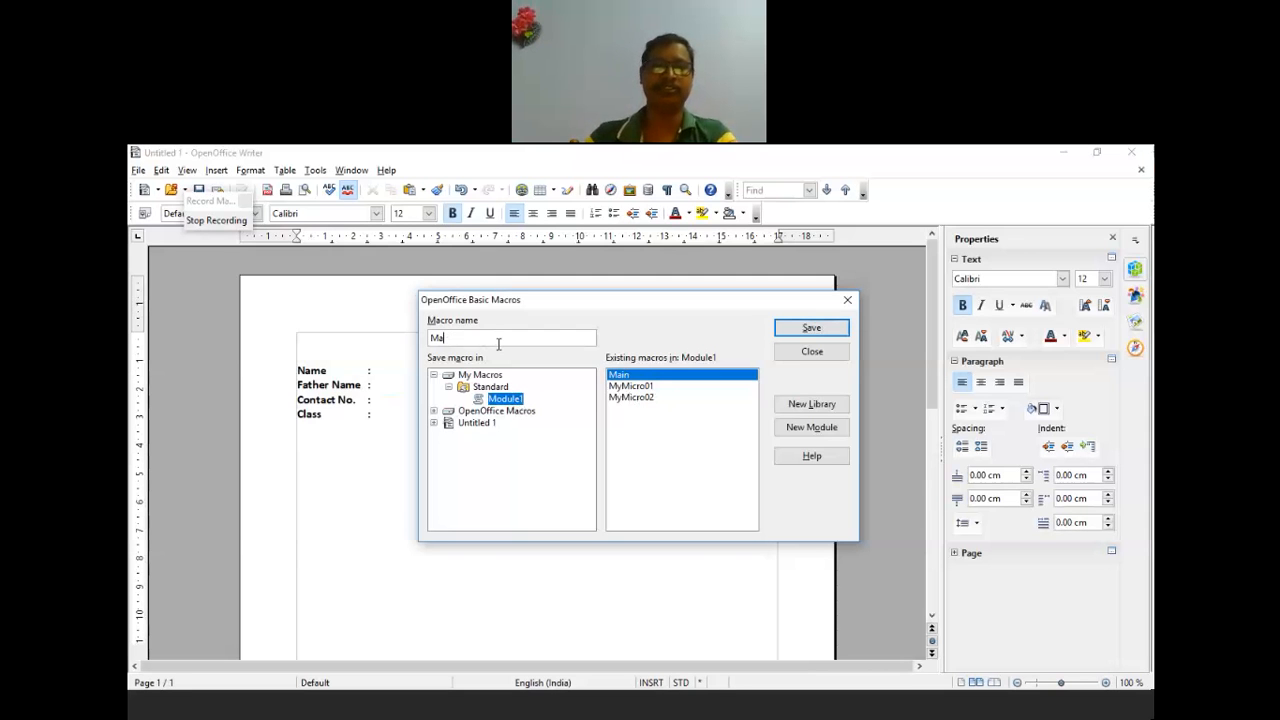
type("Biodata")
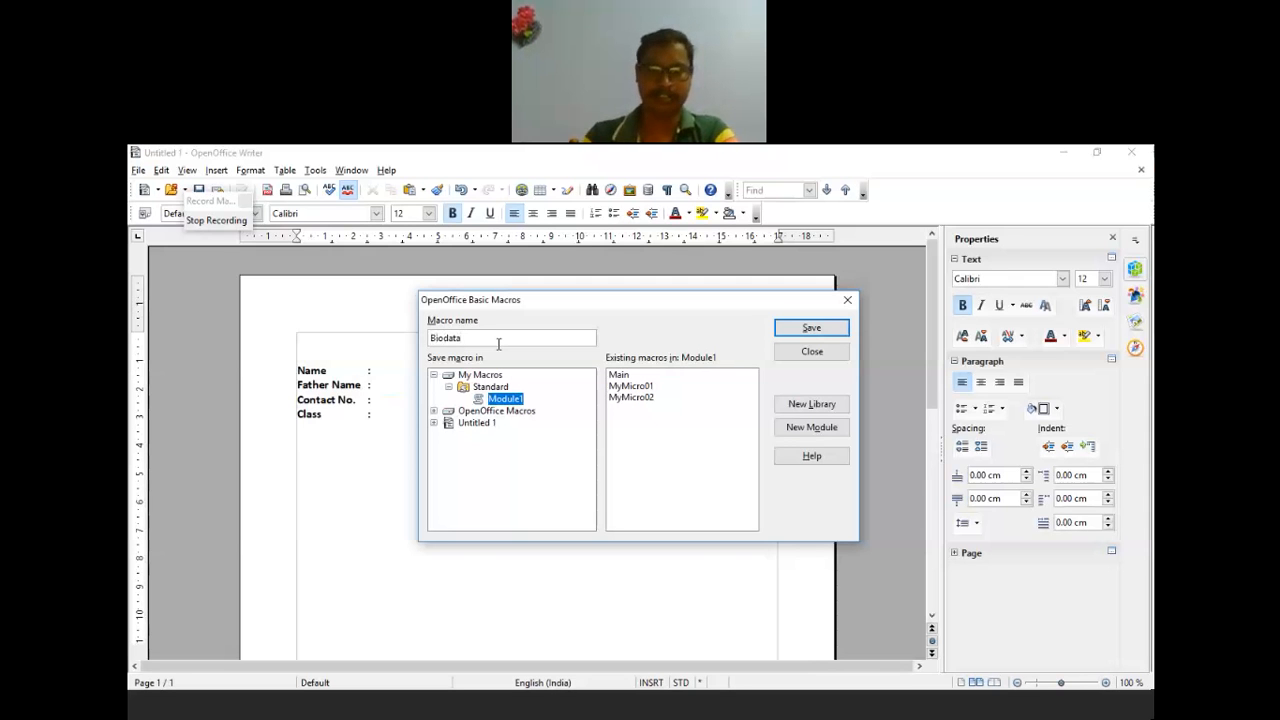
type(" micro")
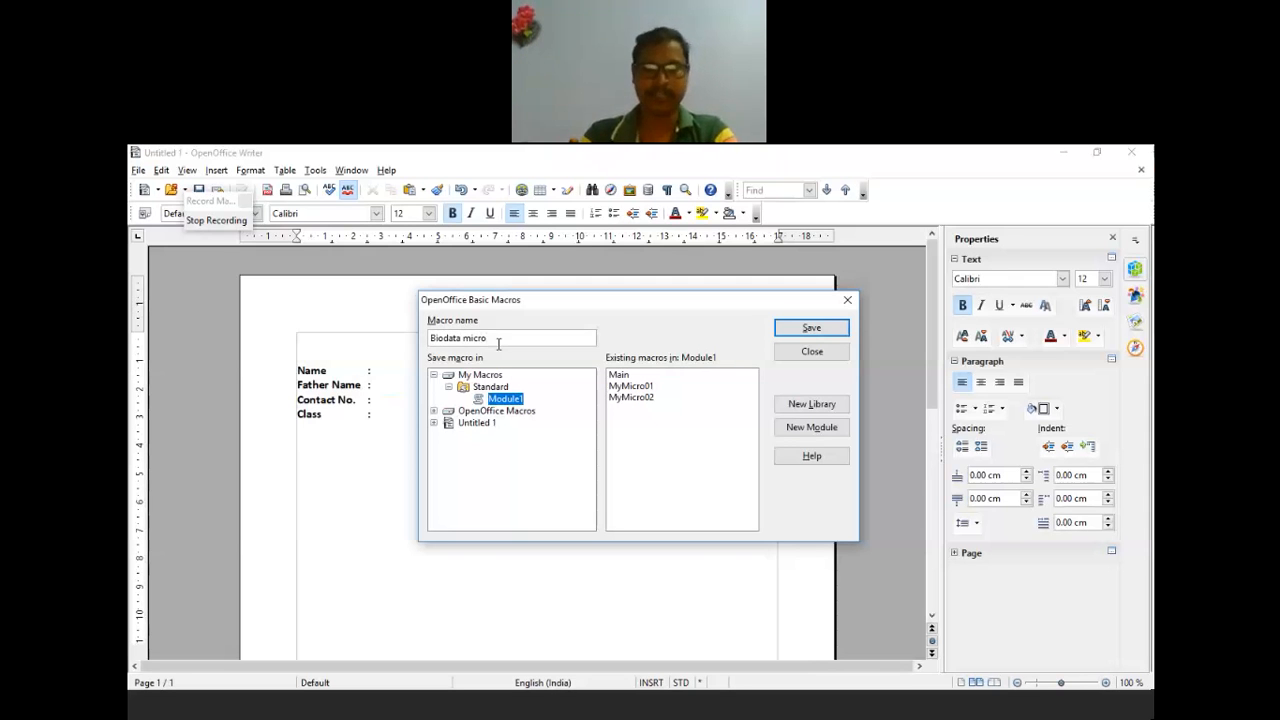
left_click(824, 333)
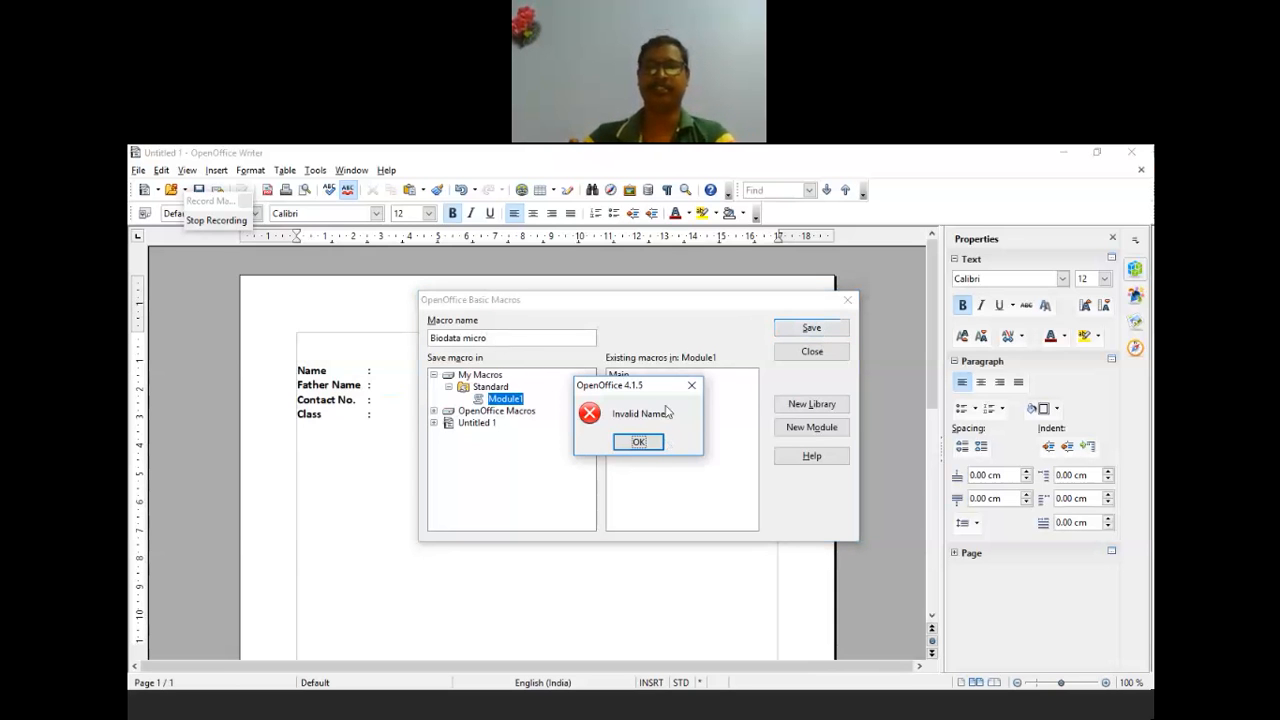
left_click(650, 448)
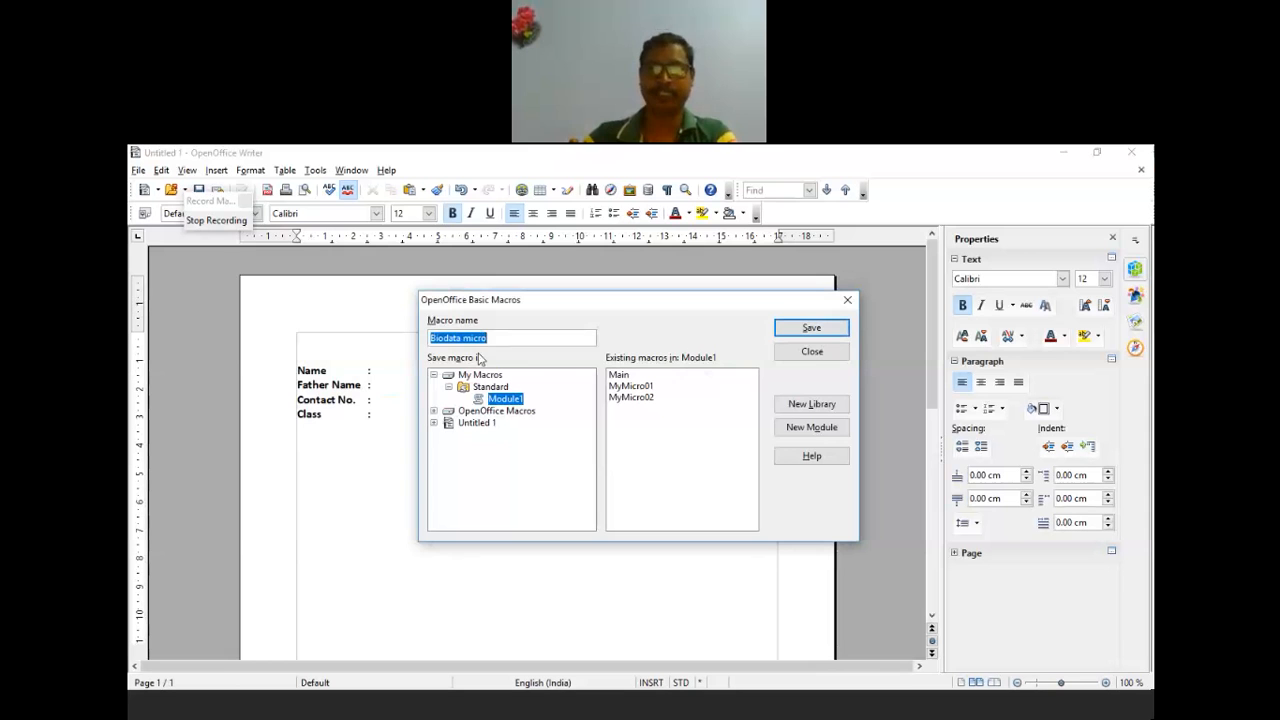
Change the macro name to Biodata_Micro and save the macro in Module1.
left_click(462, 338)
key("BackSpace")
type("_")
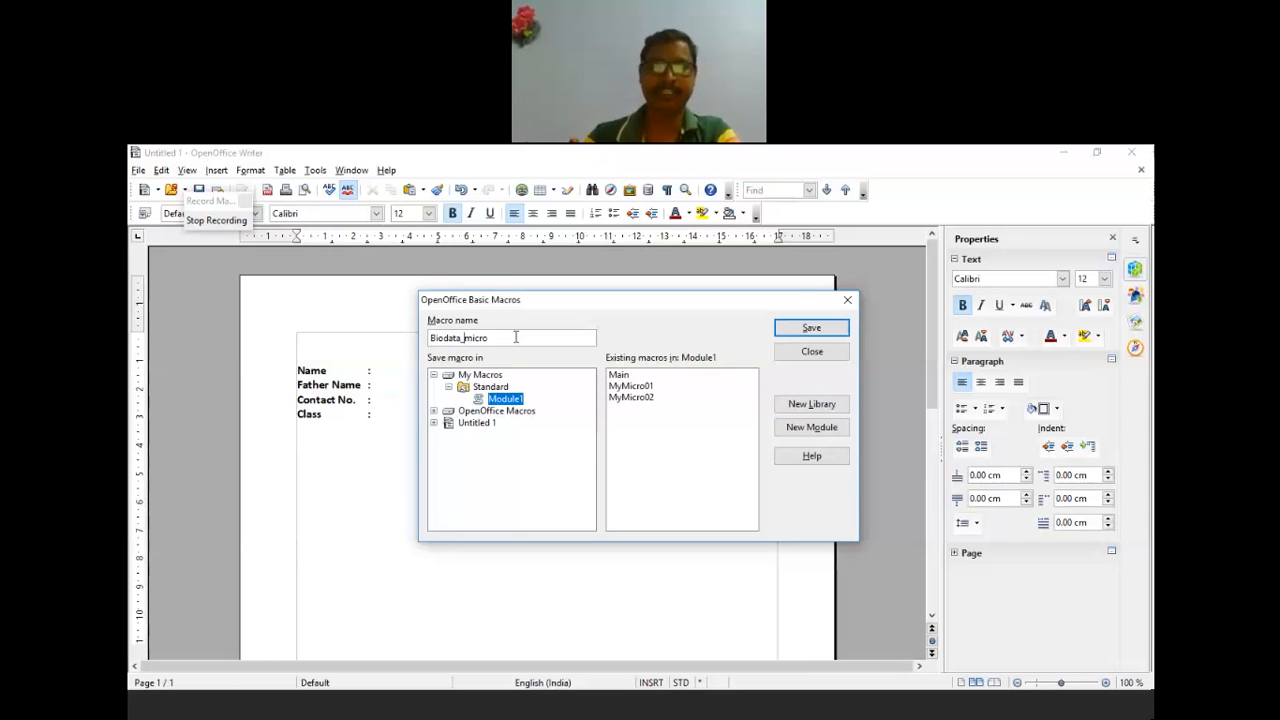
key("Delete")
type("M")
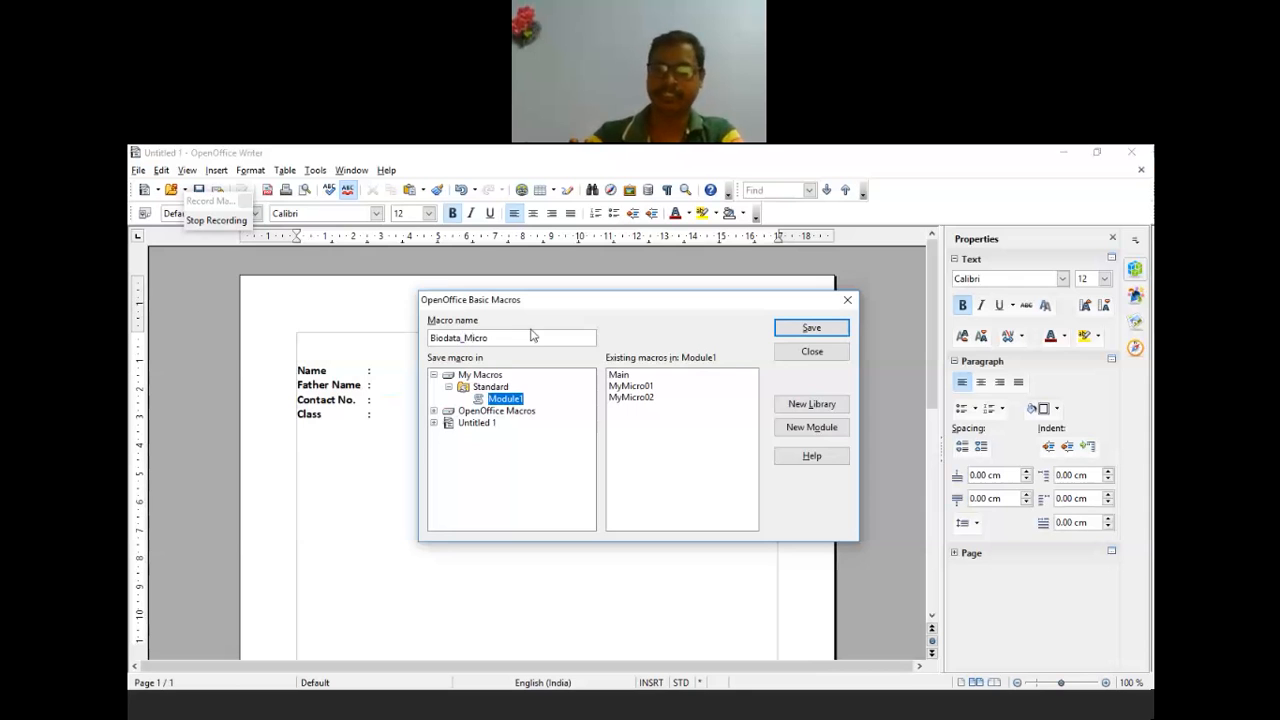
left_click(813, 331)
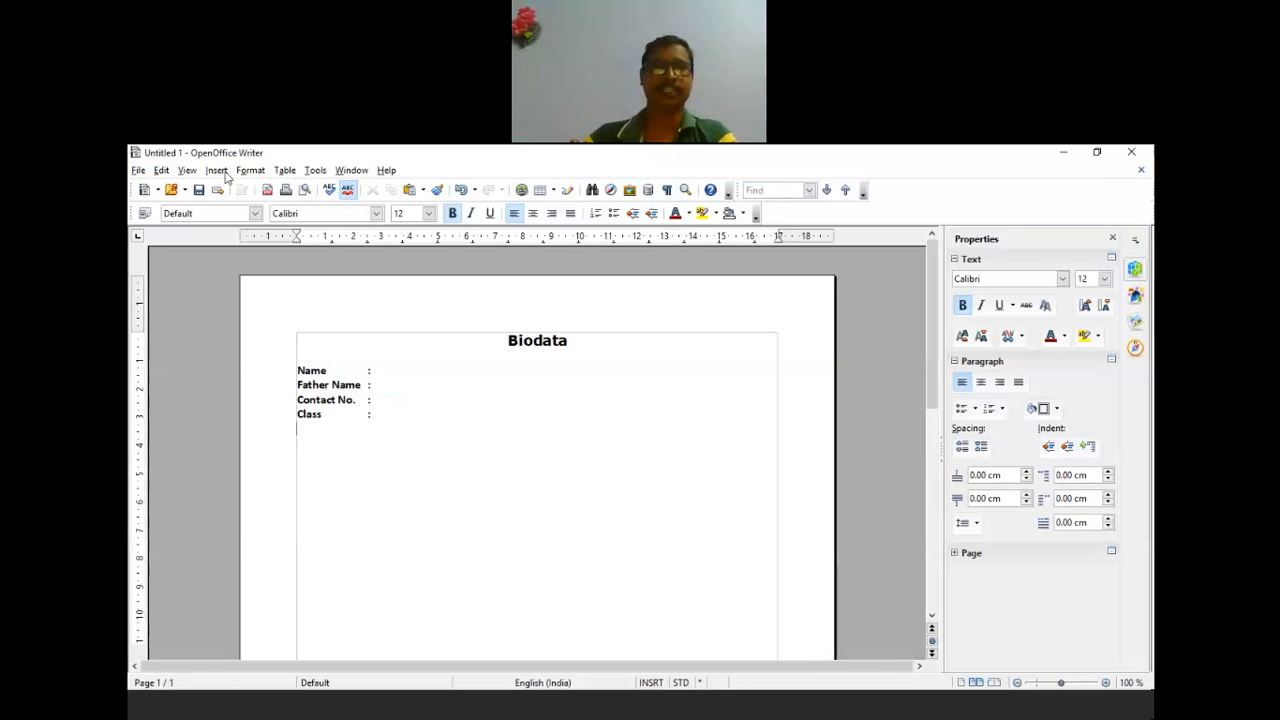
Close the Biodata document without saving its changes and create a new blank text document.
left_click(1141, 170)
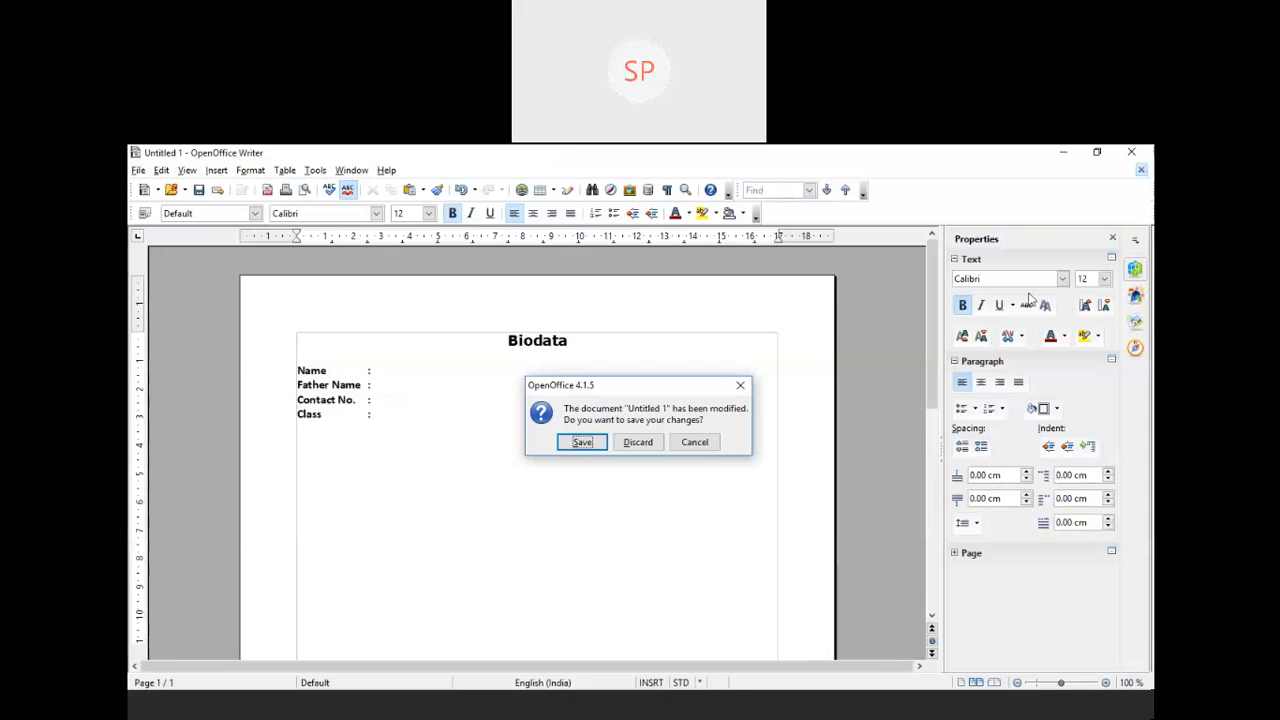
left_click(655, 447)
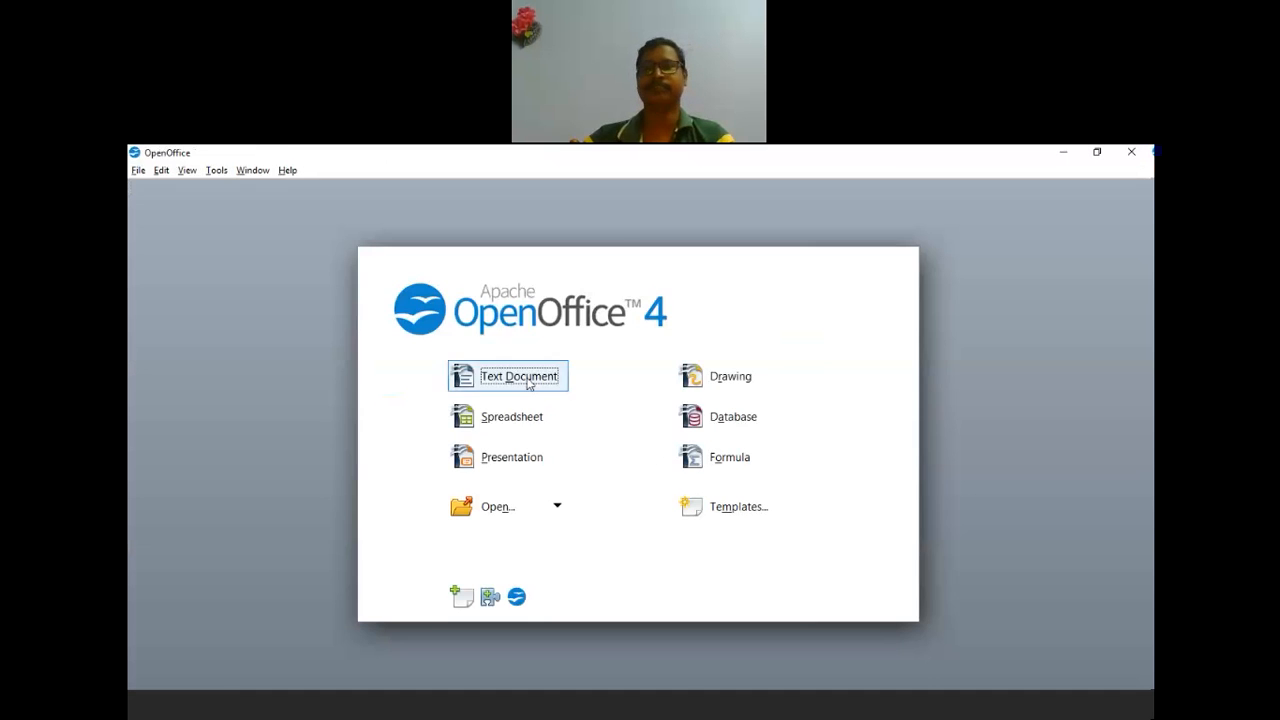
left_click(528, 380)
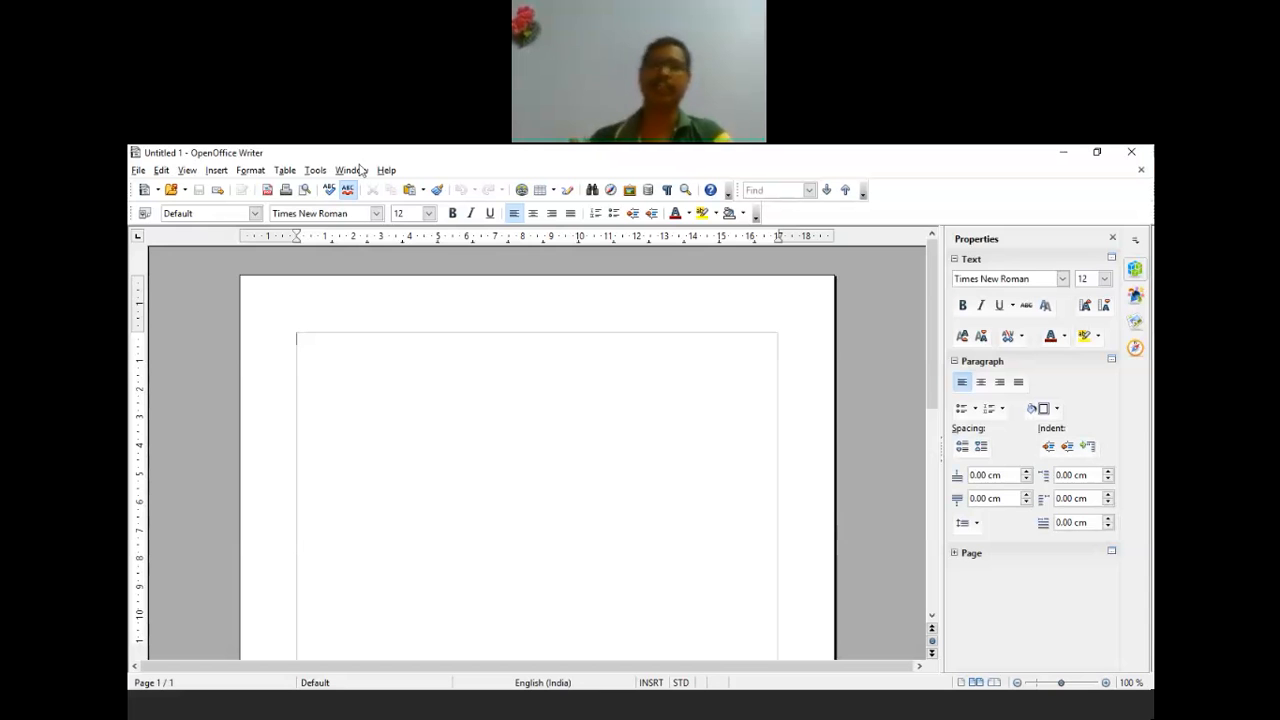
Run the macro MyMicro02 from Module1 in the Standard library of My Macros.
left_click(315, 171)
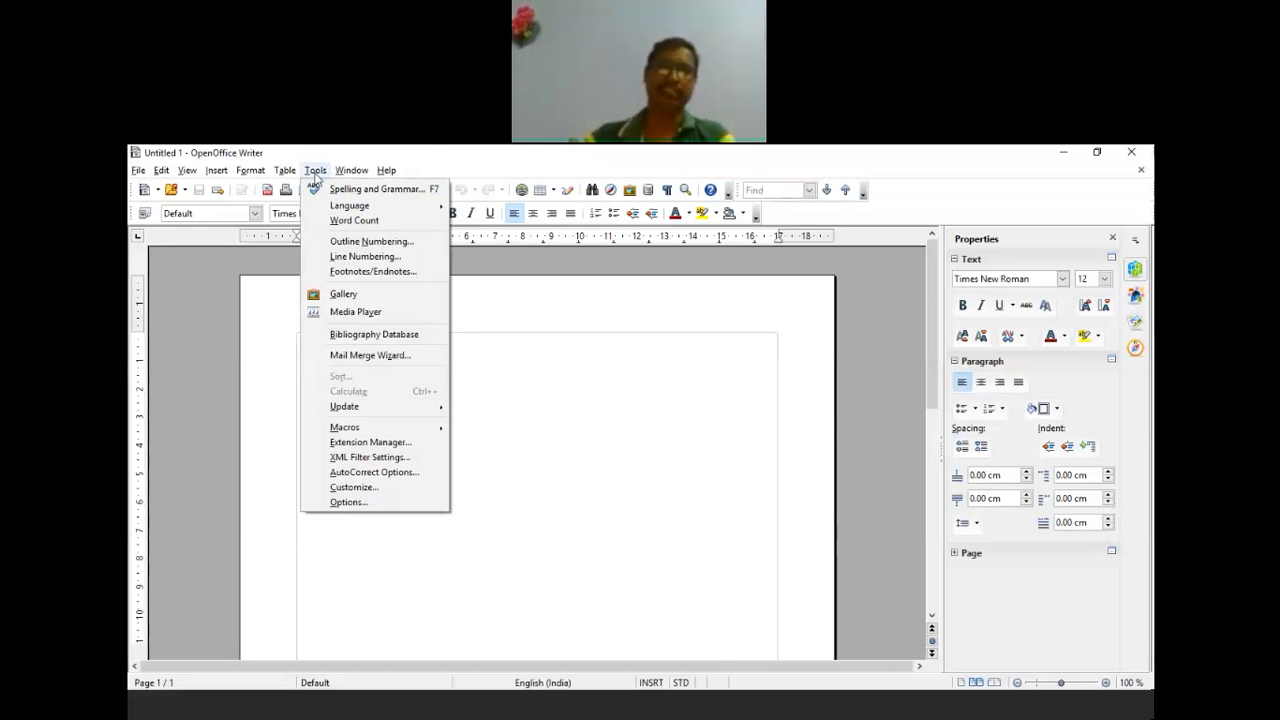
mouse_move(332, 430)
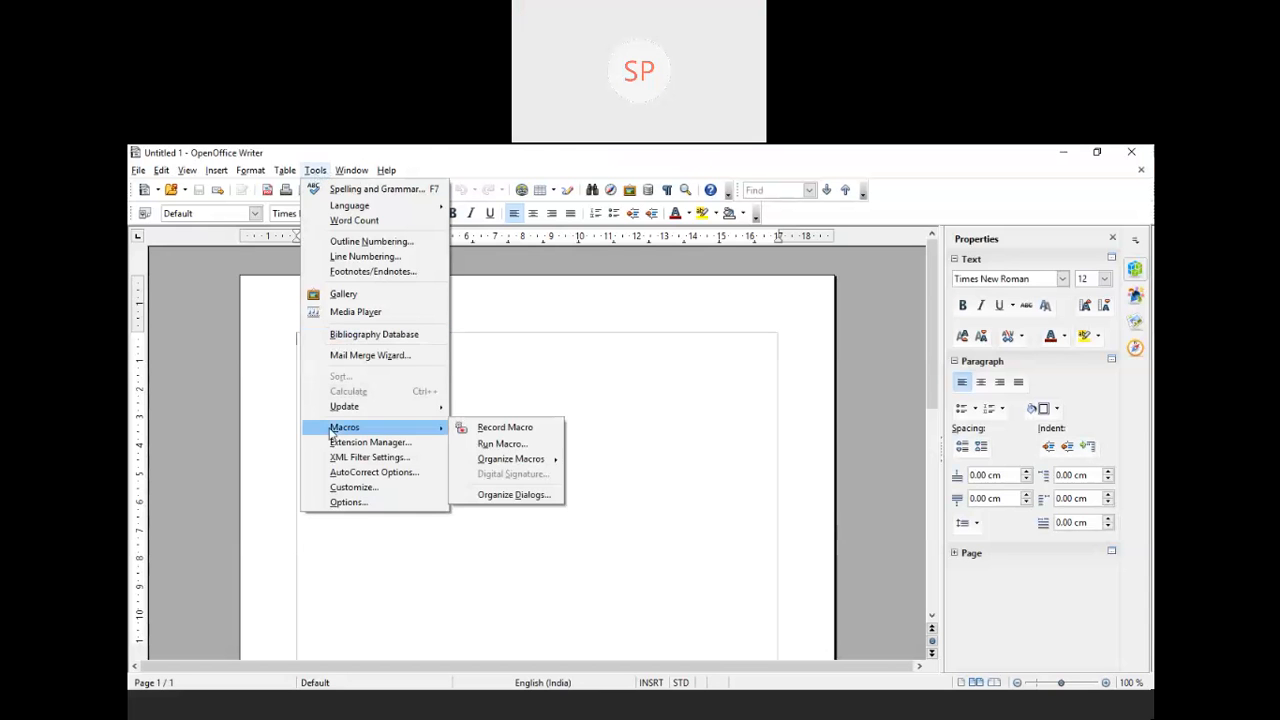
left_click(511, 445)
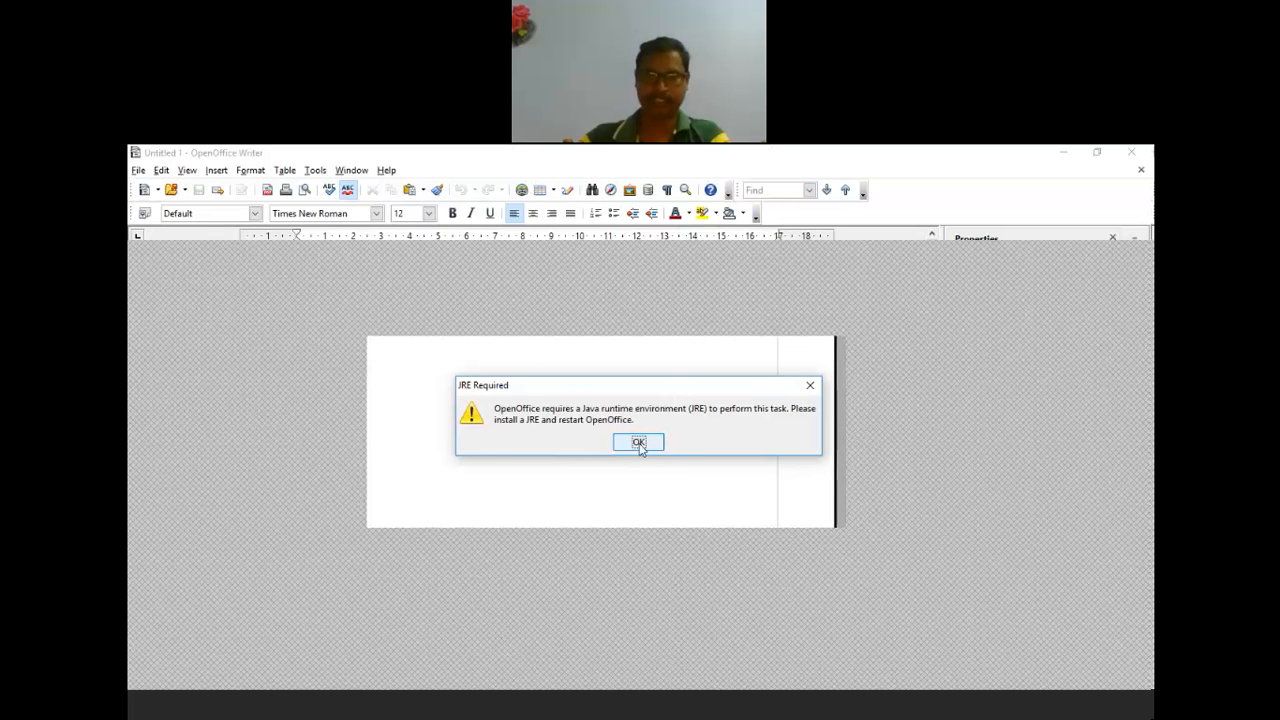
left_click(638, 442)
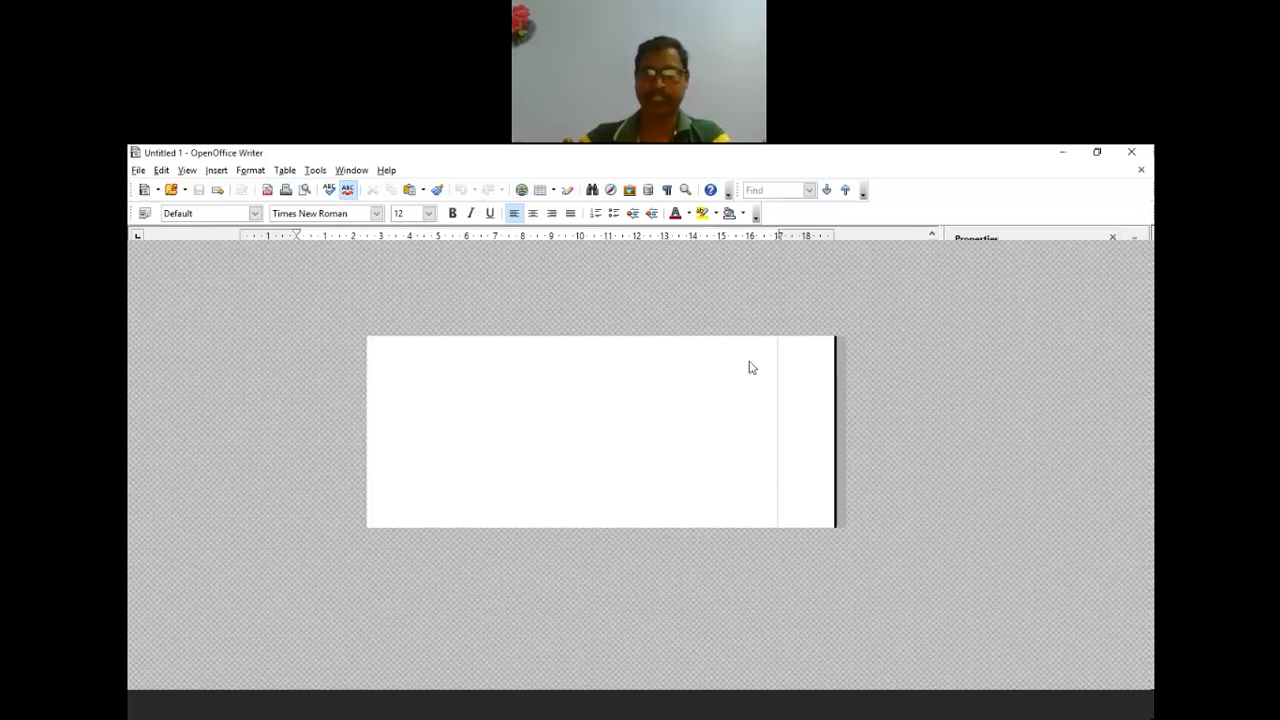
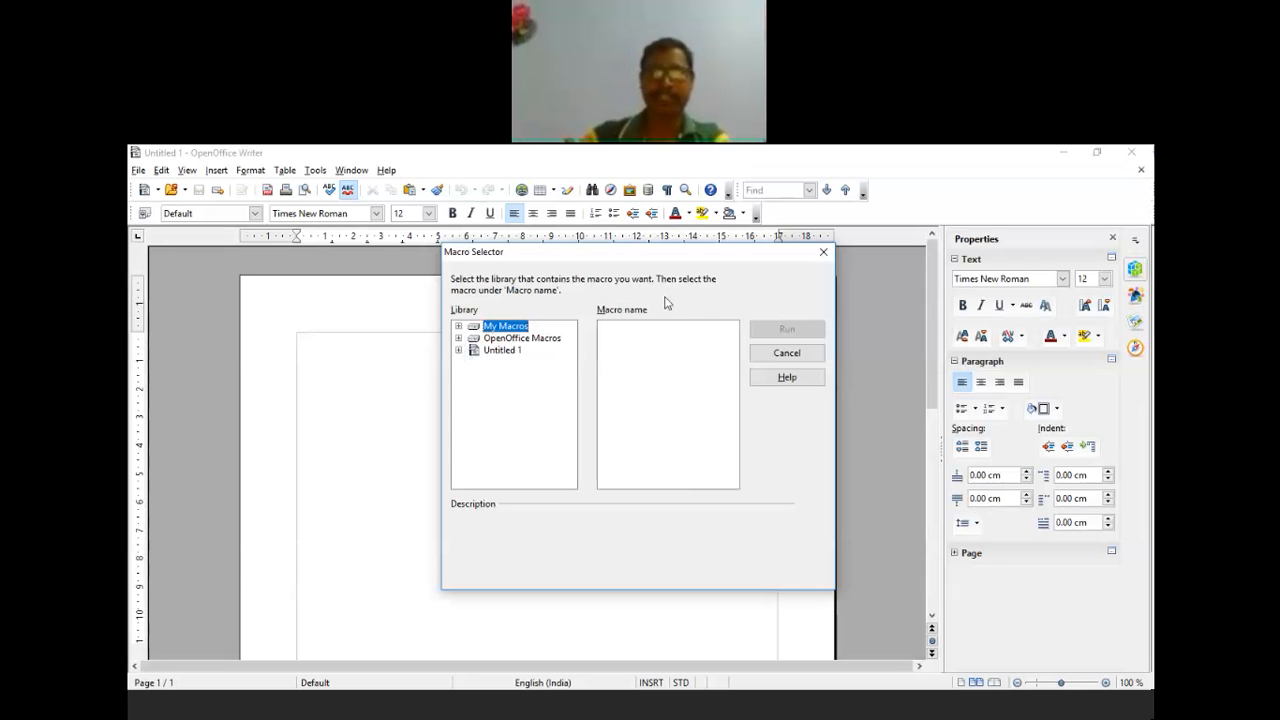
left_click(771, 177)
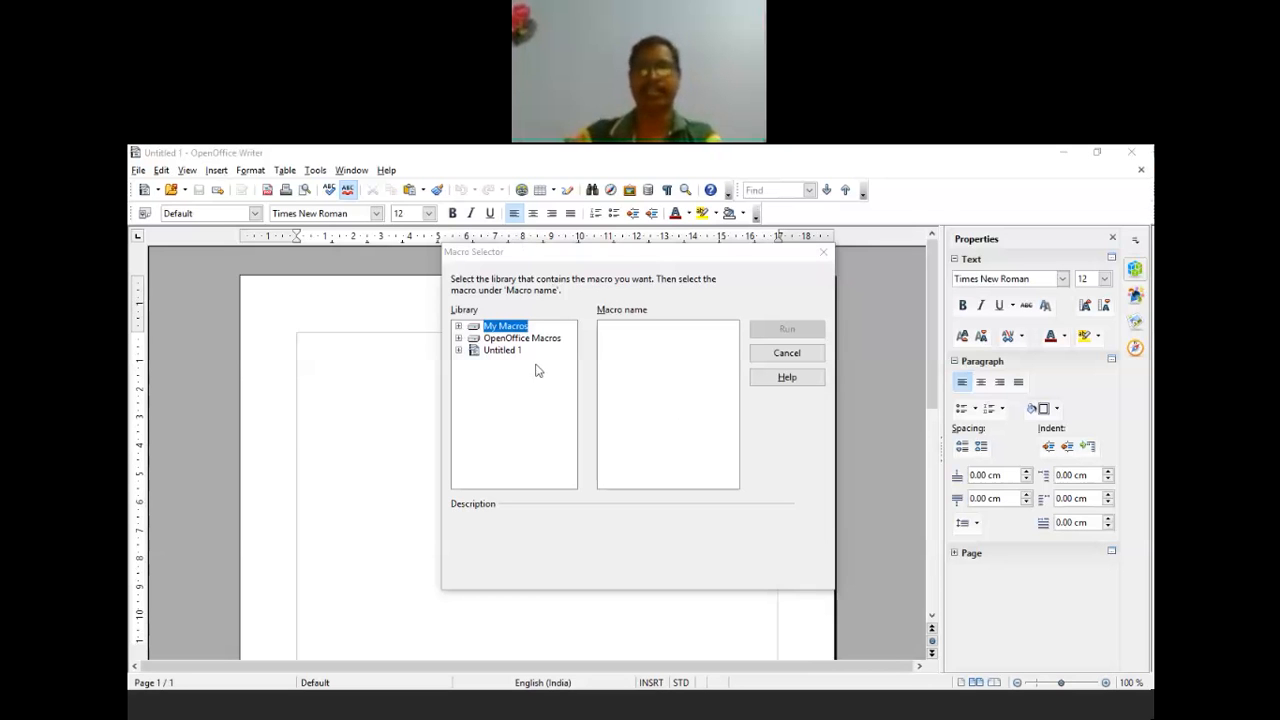
left_click(458, 327)
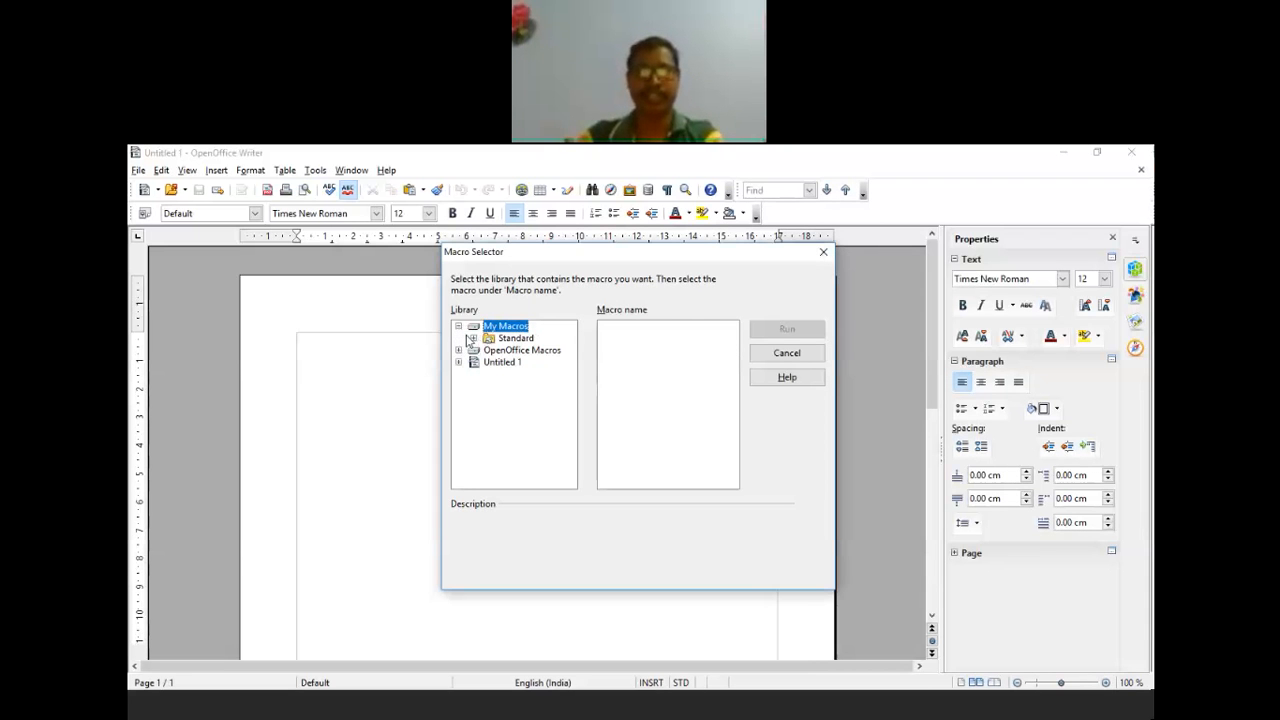
left_click(474, 338)
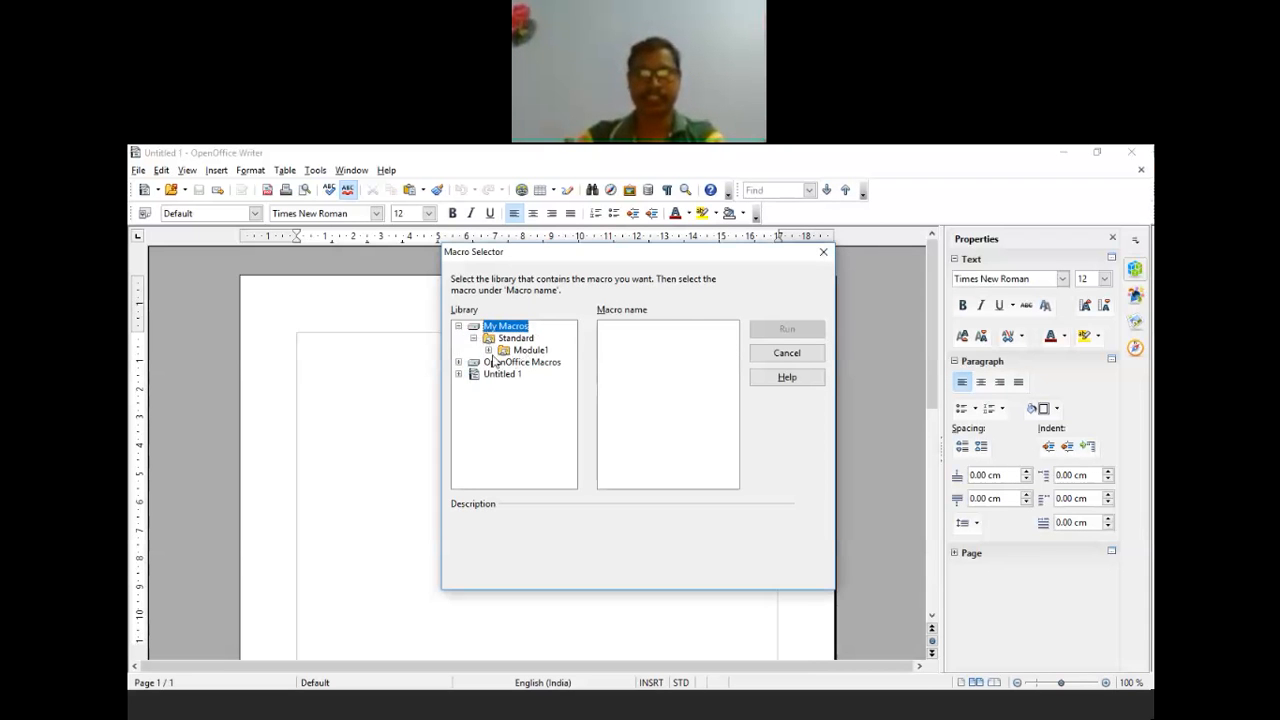
left_click(532, 351)
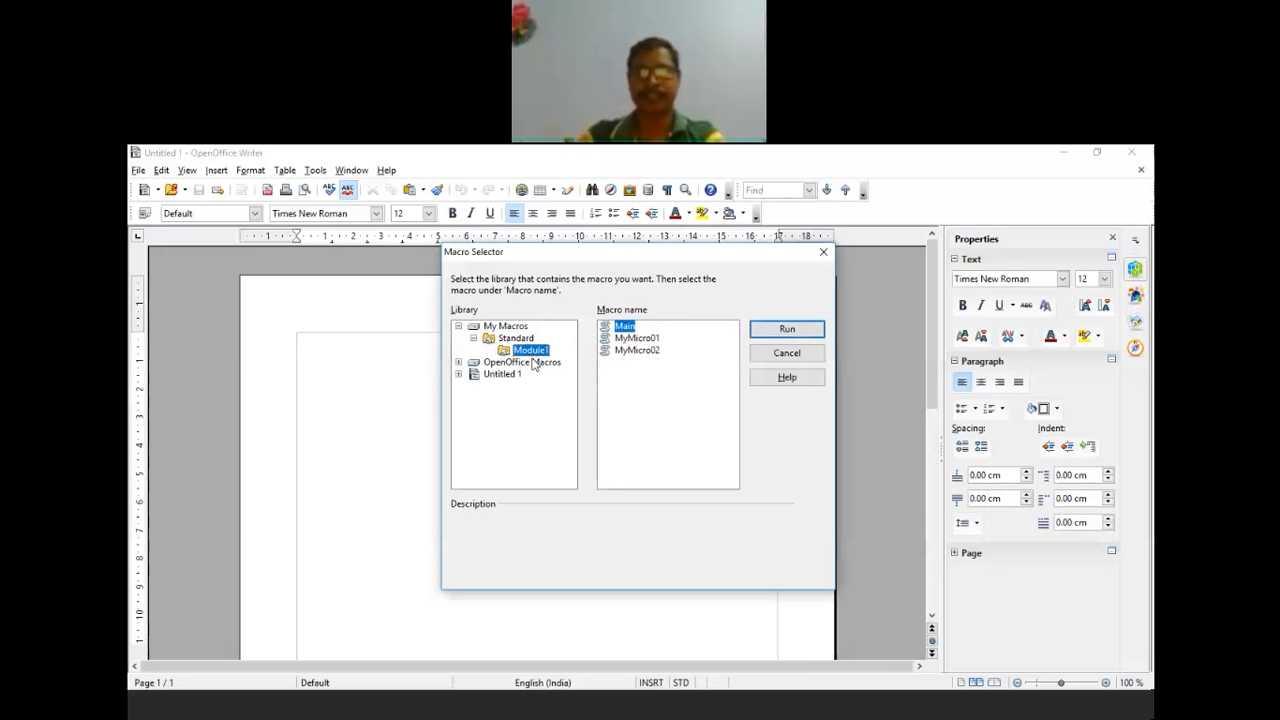
left_click(649, 352)
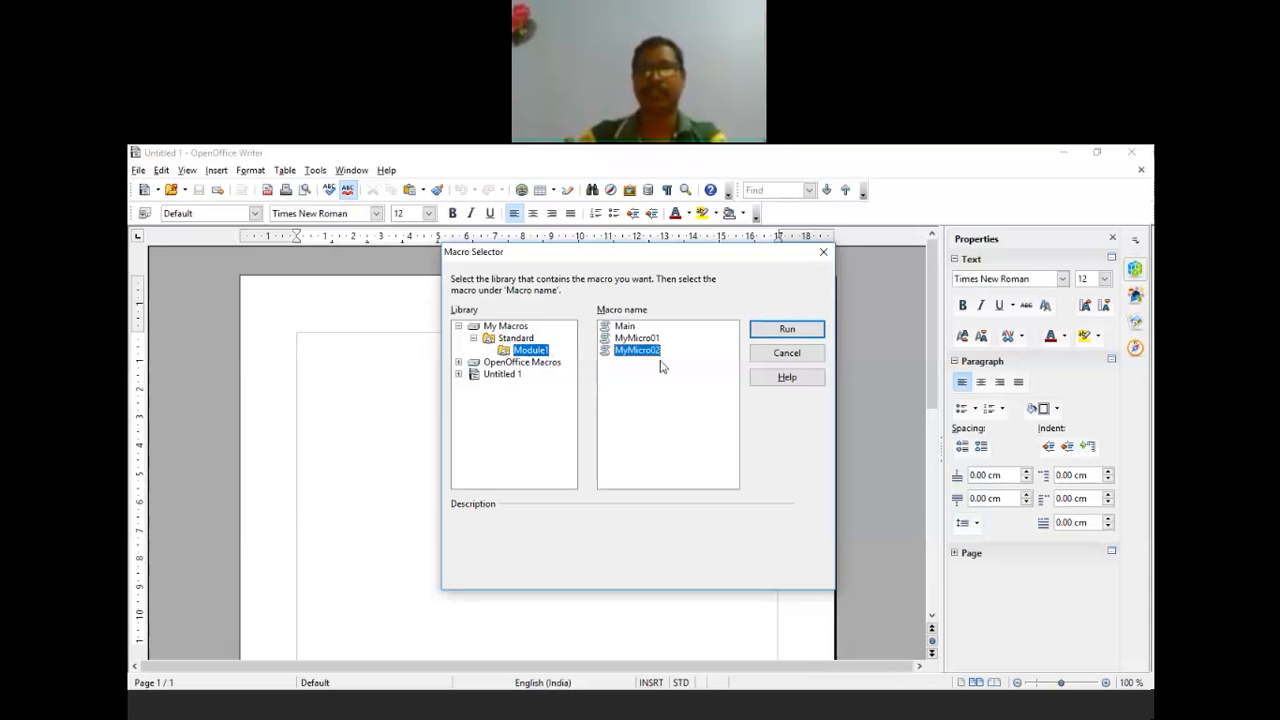
left_click(787, 330)
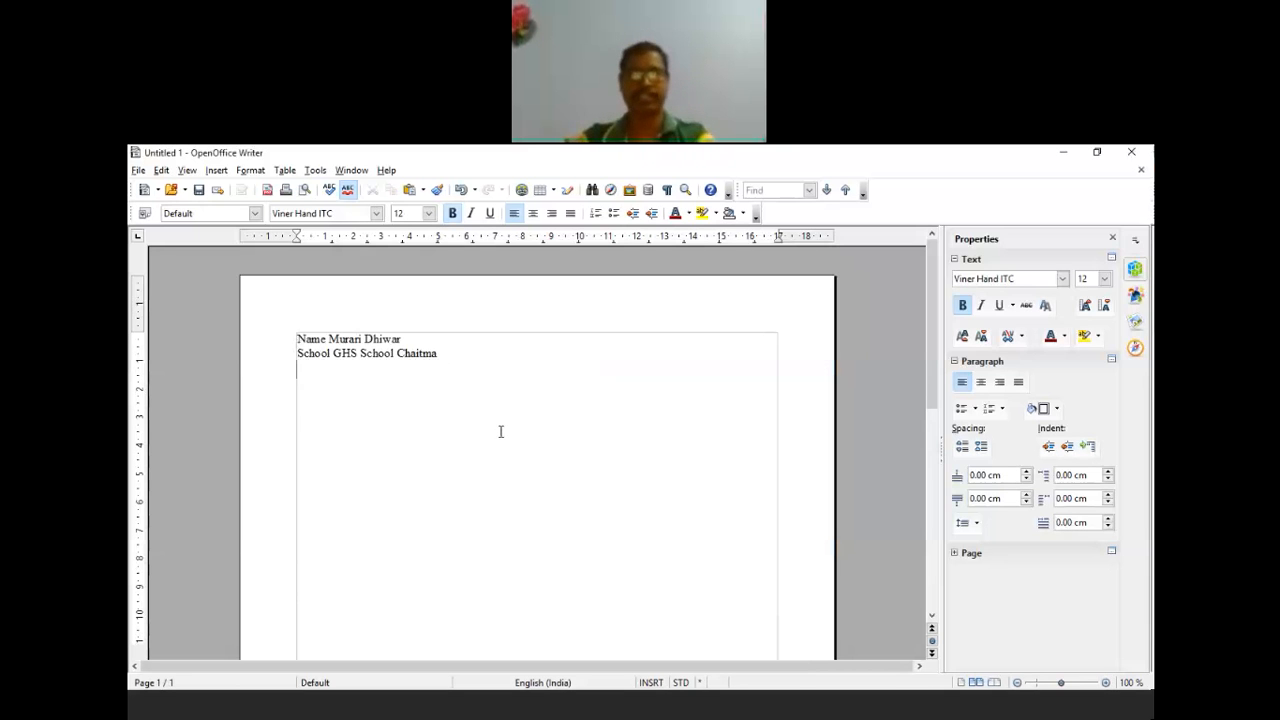
left_click(316, 172)
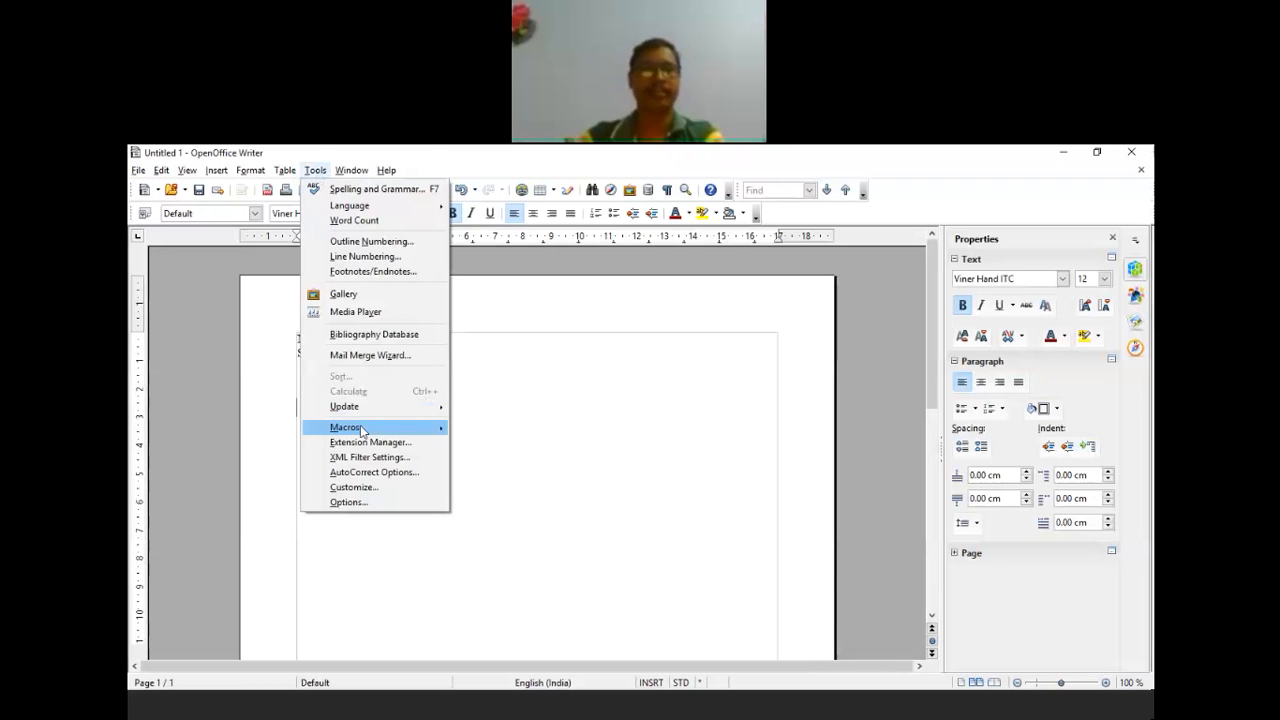
mouse_move(362, 429)
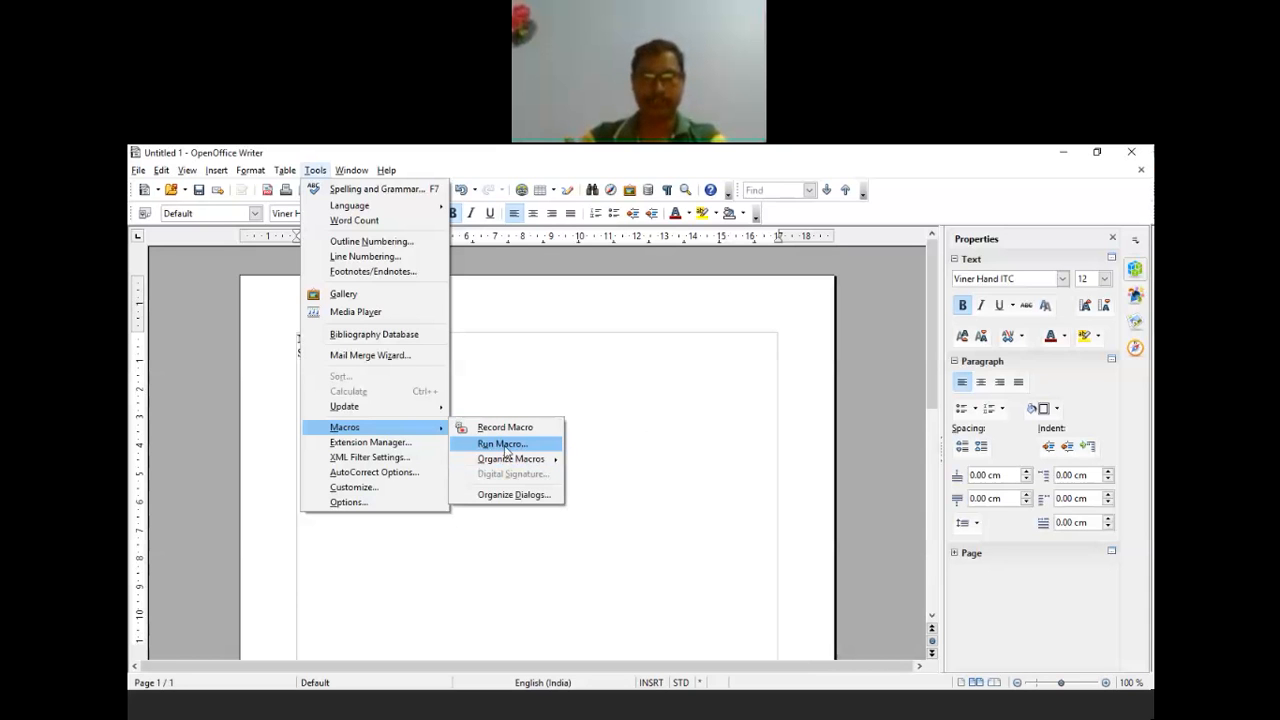
left_click(713, 381)
left_click_drag(529, 405, 249, 326)
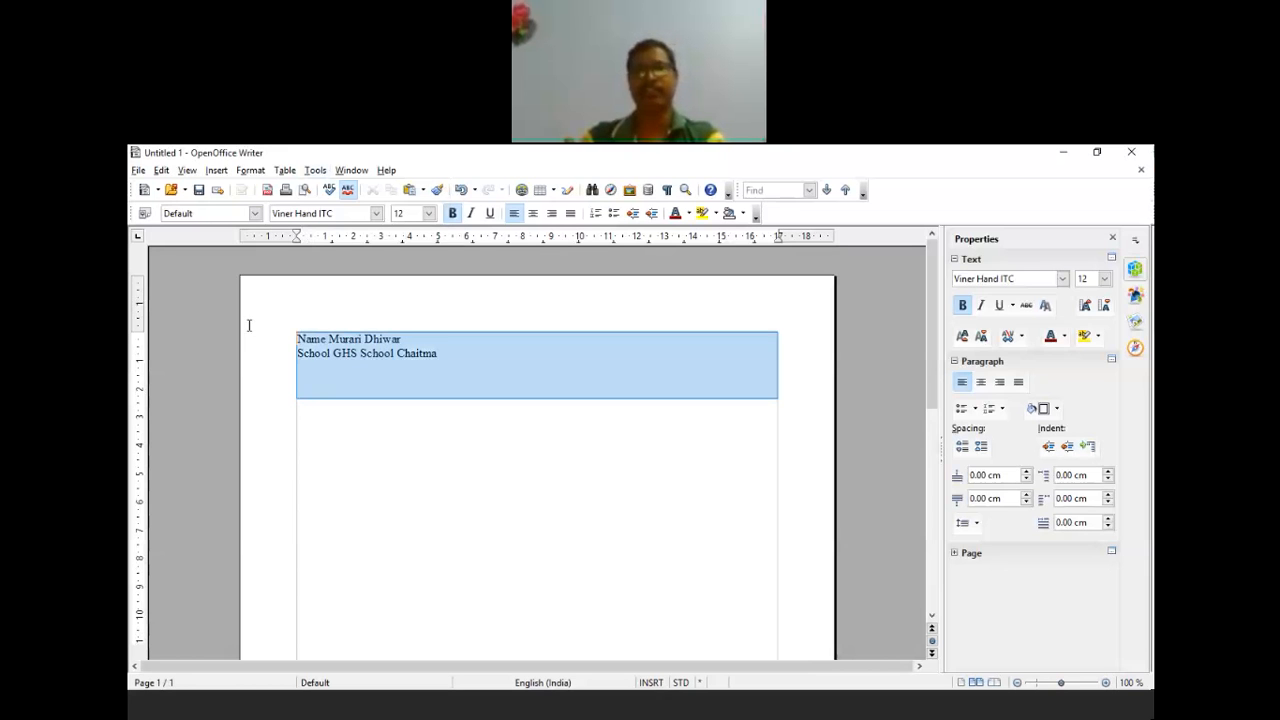
left_click(371, 426)
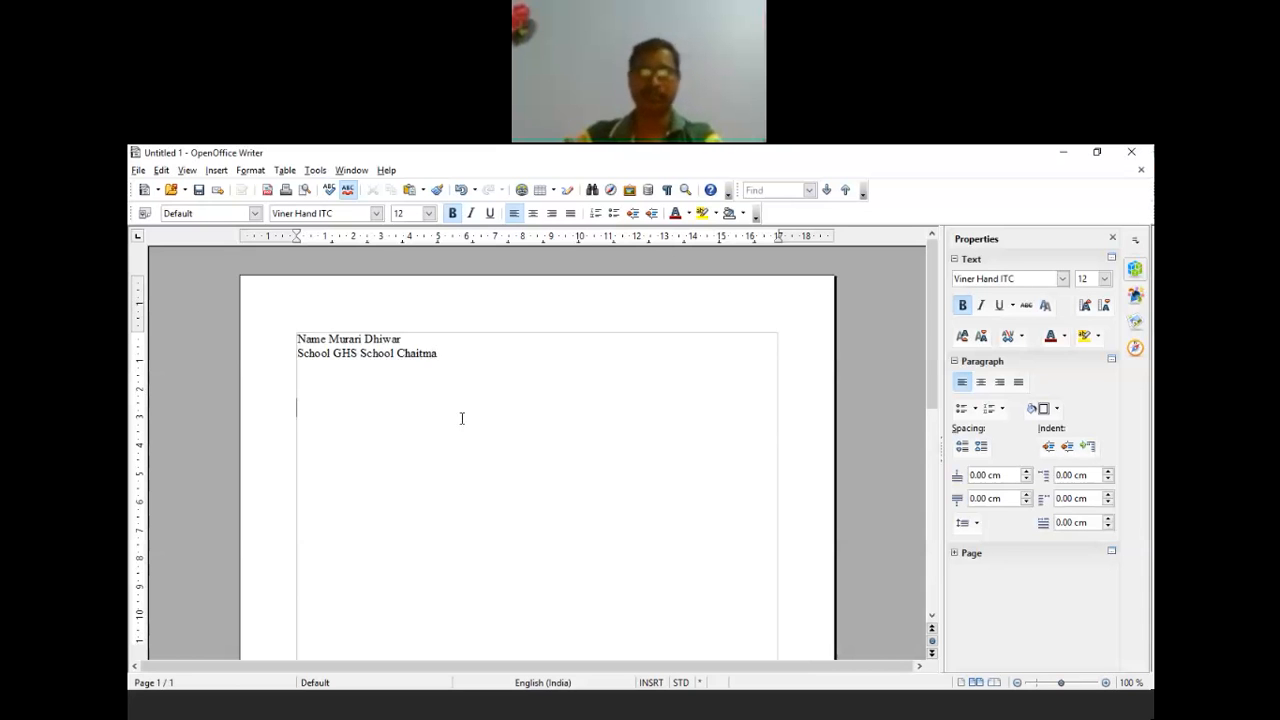
Delete the name and school lines from the page and view the options for sending the document.
left_click_drag(457, 357, 291, 327)
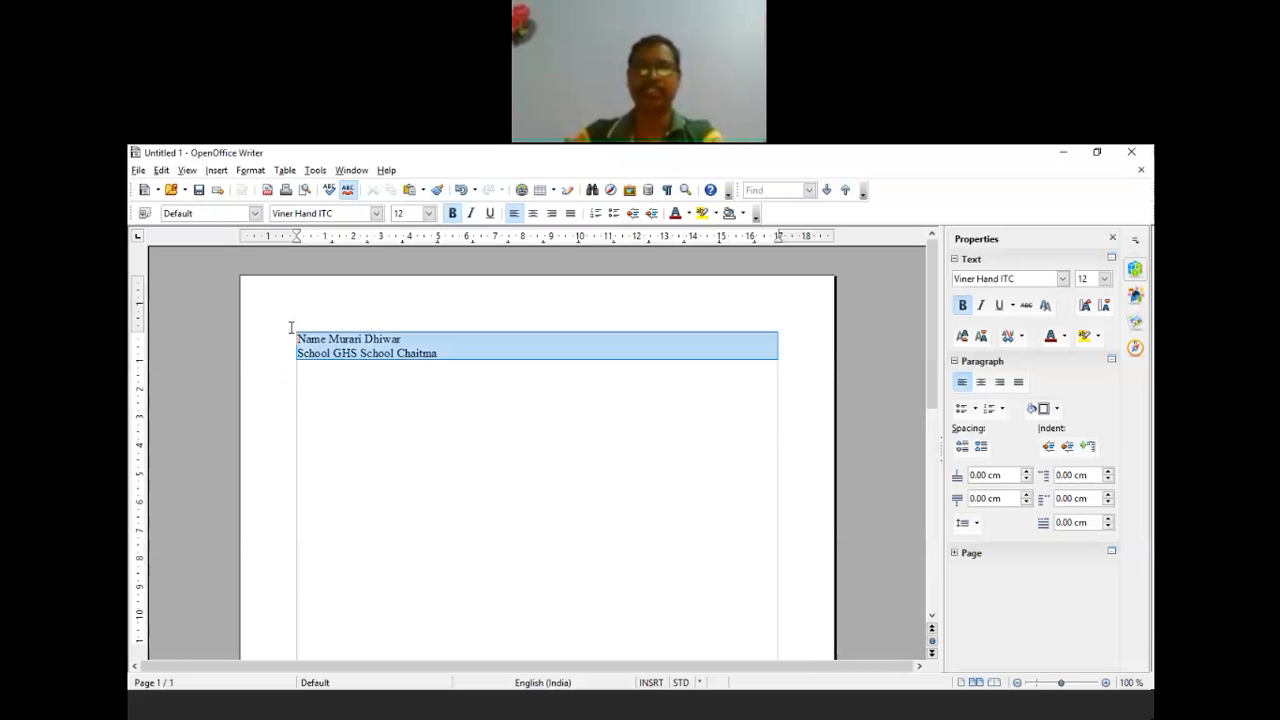
key("Delete")
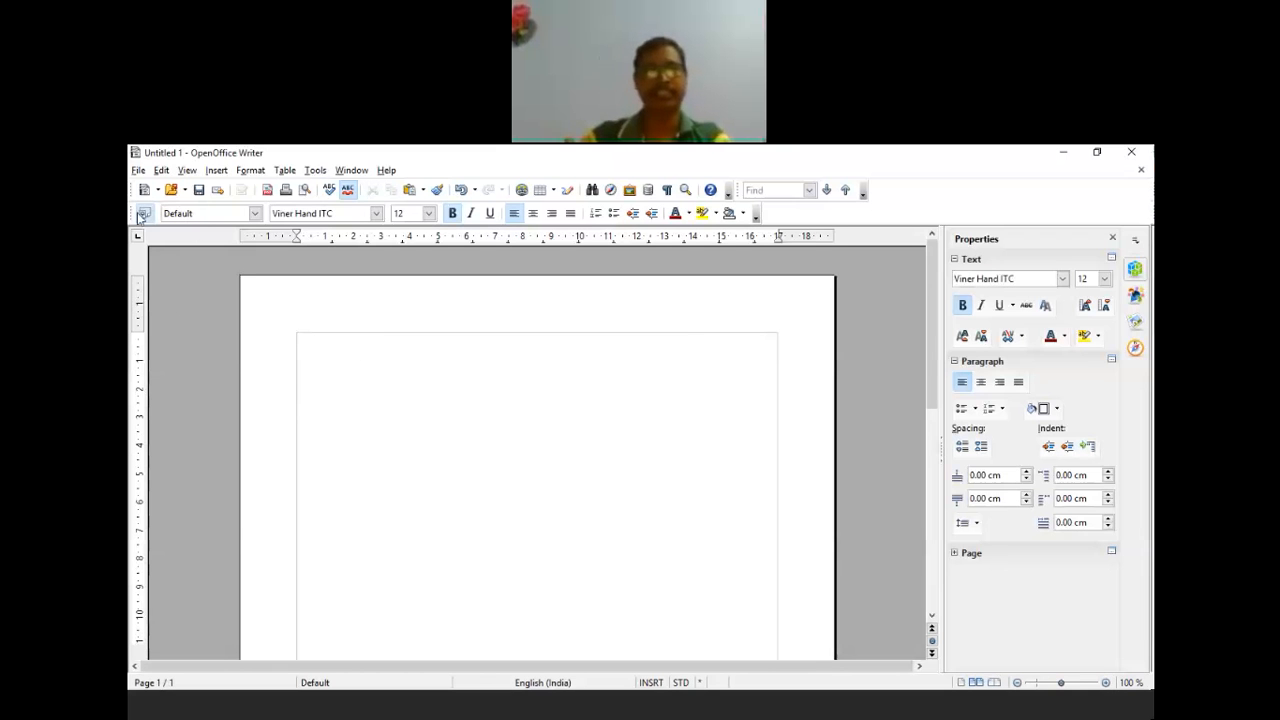
left_click(138, 171)
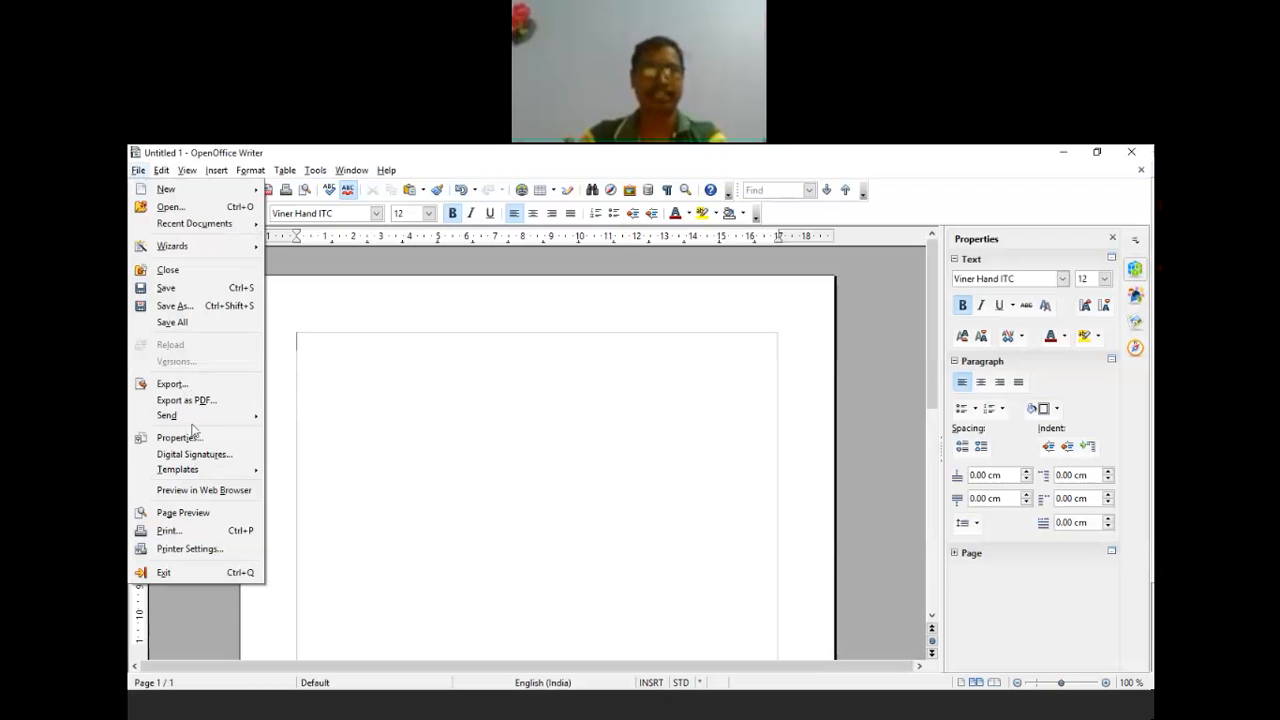
mouse_move(194, 422)
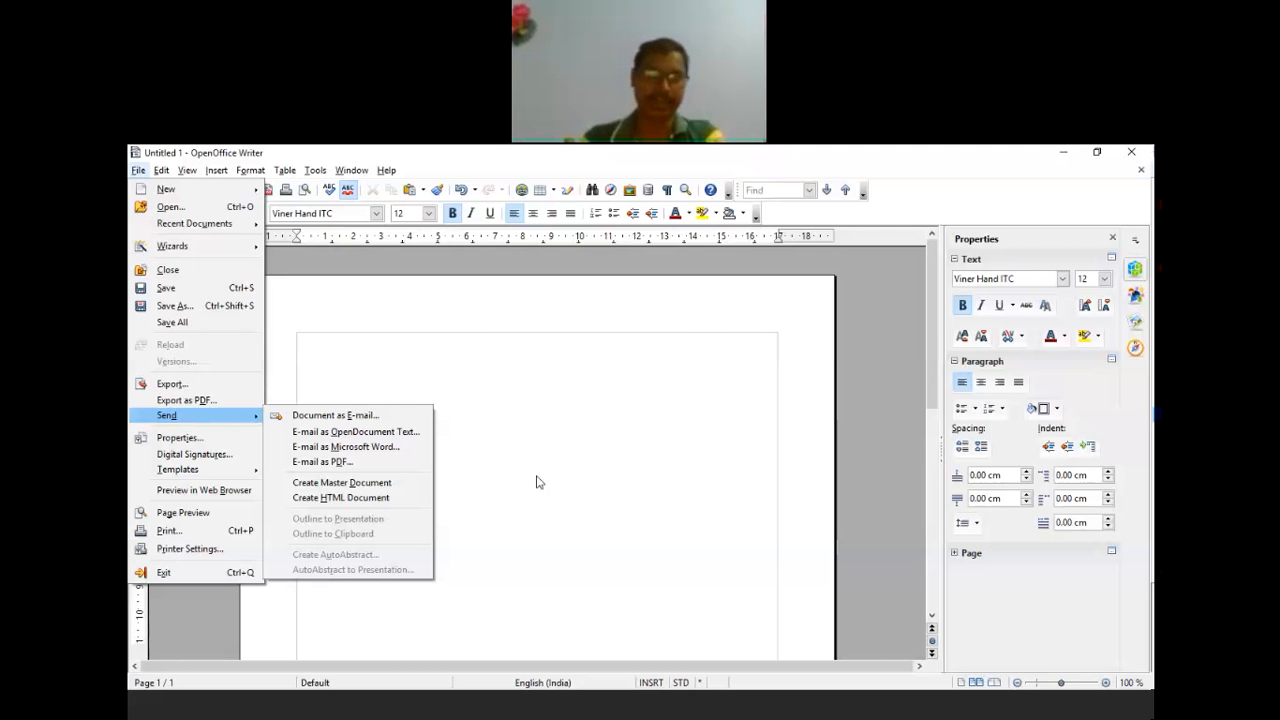
left_click(489, 372)
Enter one line of filler text at the start of the page and check the Send options again.
type("sasdsgfsagsfdgfsdgfdagsdgfdsgsfdg")
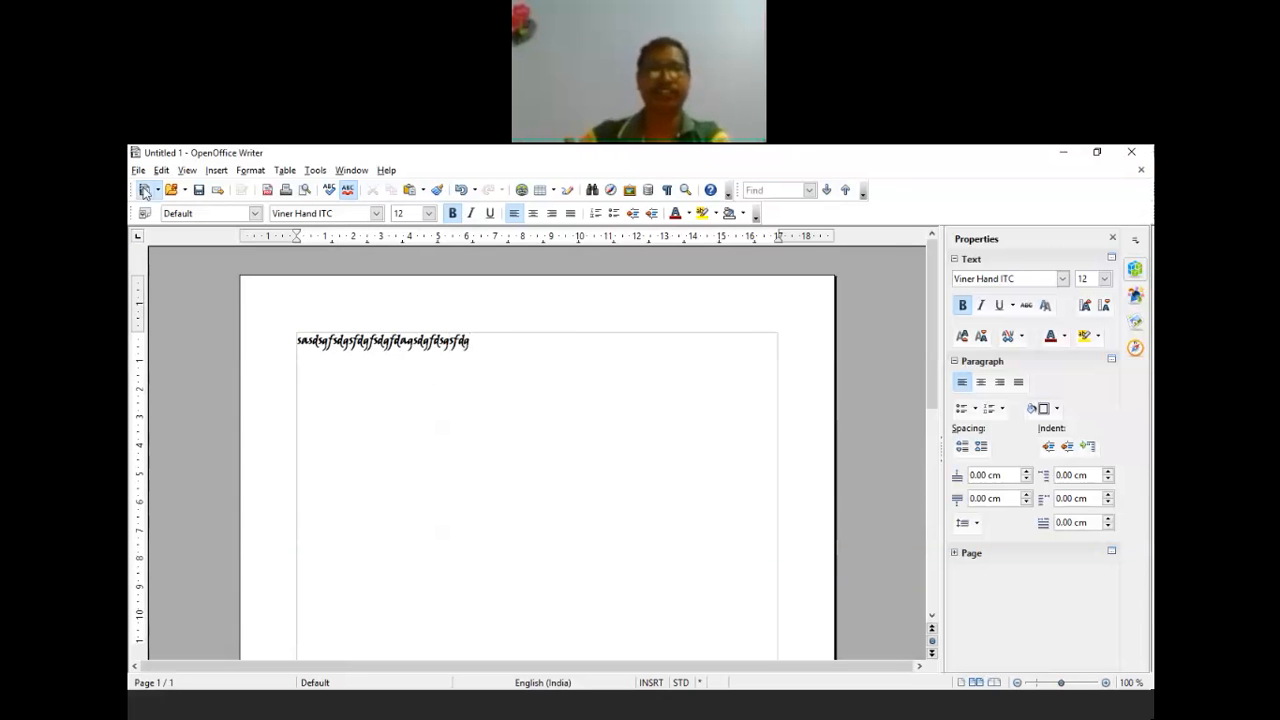
left_click(138, 170)
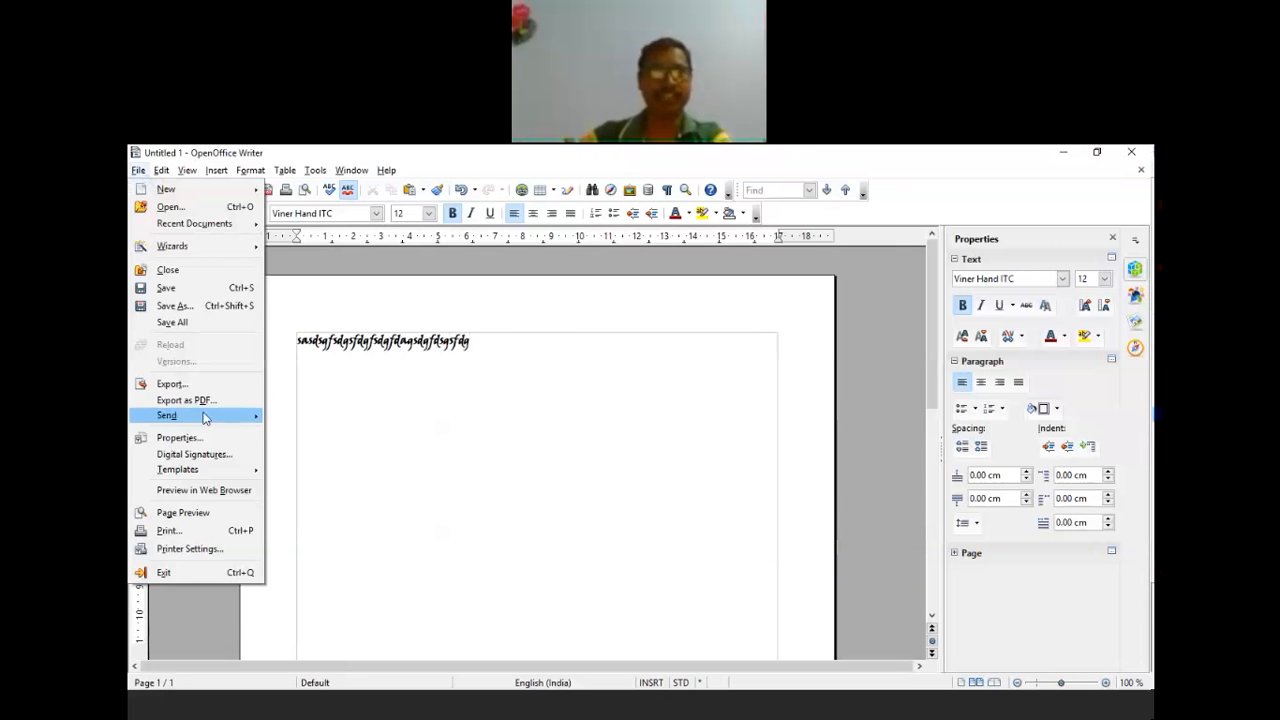
mouse_move(204, 416)
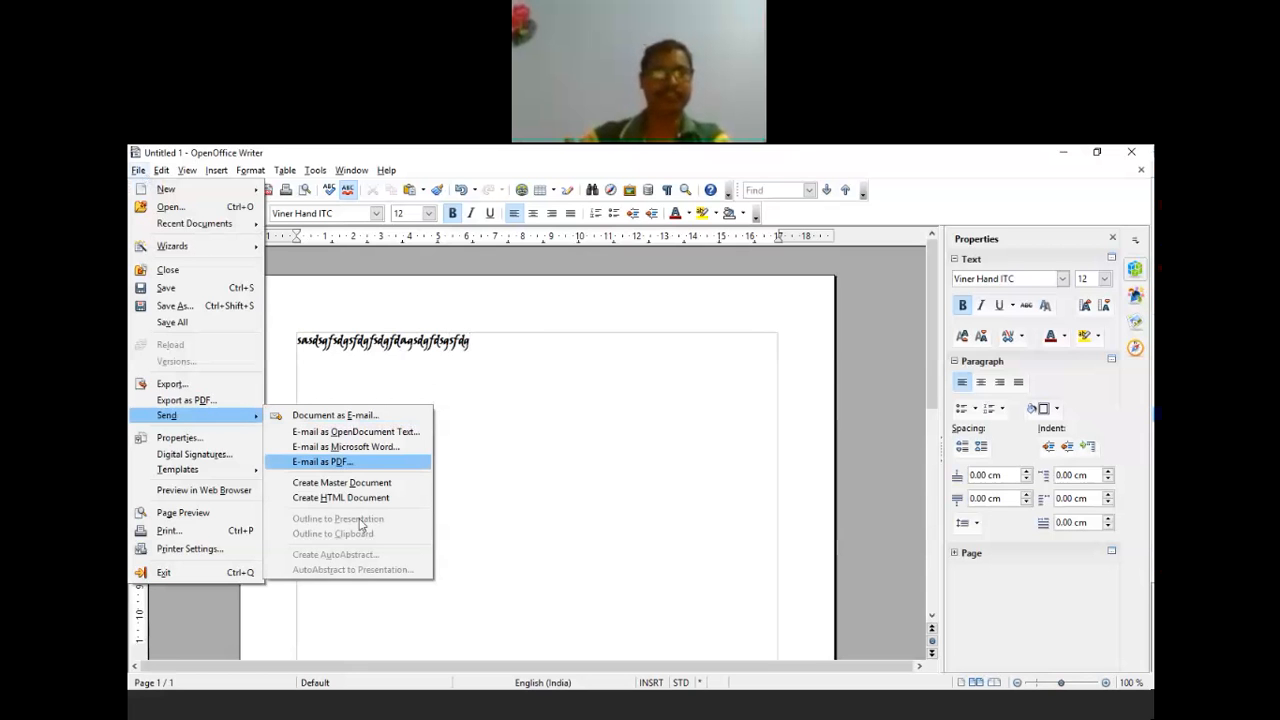
left_click(505, 430)
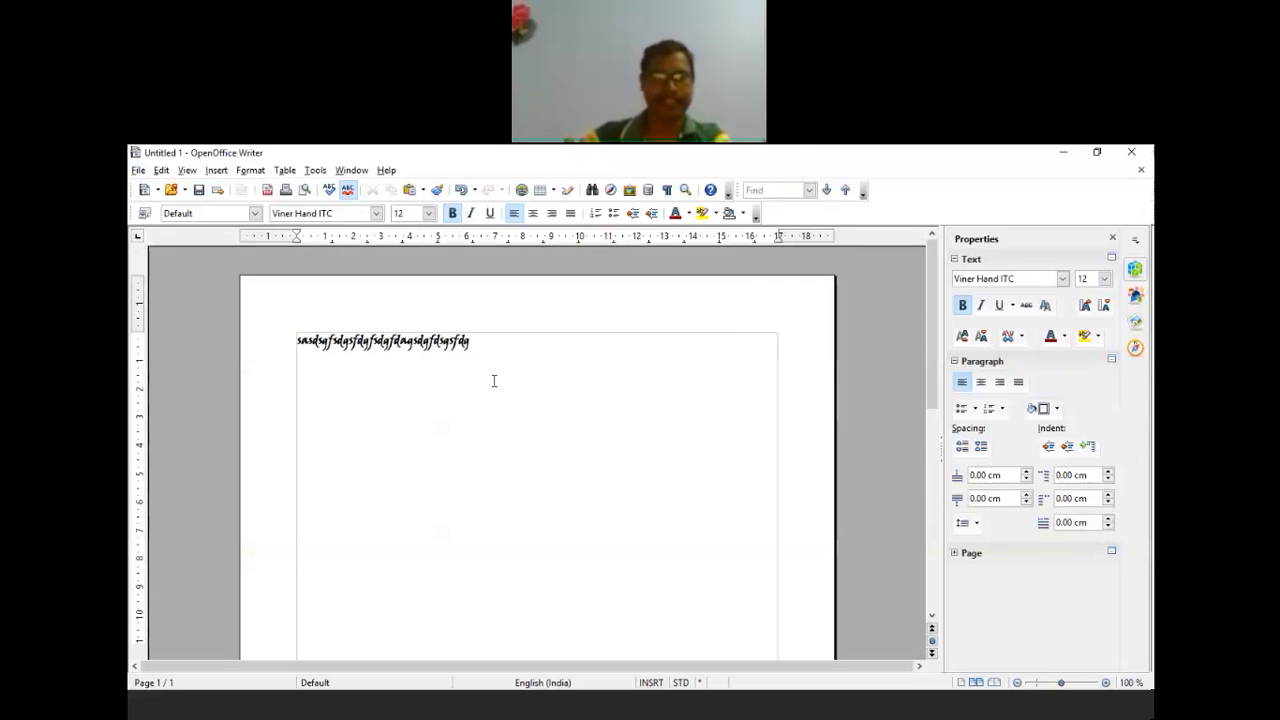
Add the lines fashfad, sdafsdf, sdaf and asdf below the first line and recheck the Send options.
key("Return")
type("fash fad")
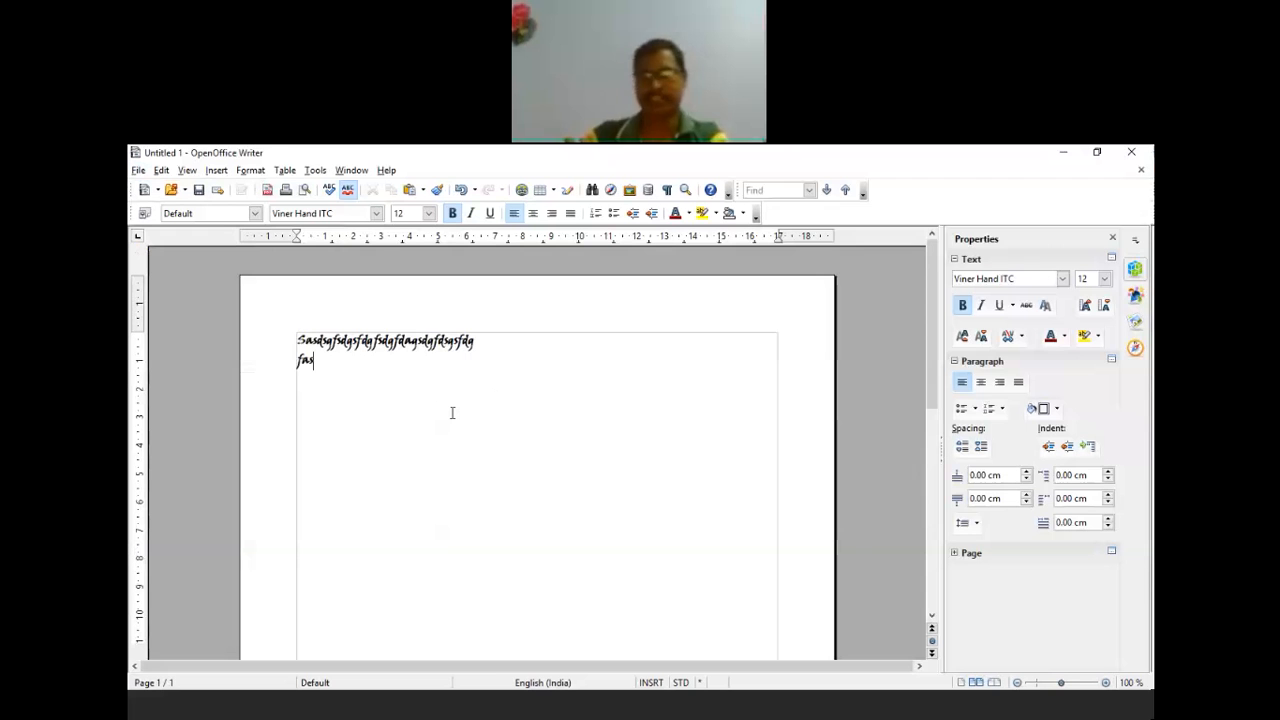
key("Return")
type("sdafsdf")
key("Return")
type("sdaf")
key("Return")
type("asdf")
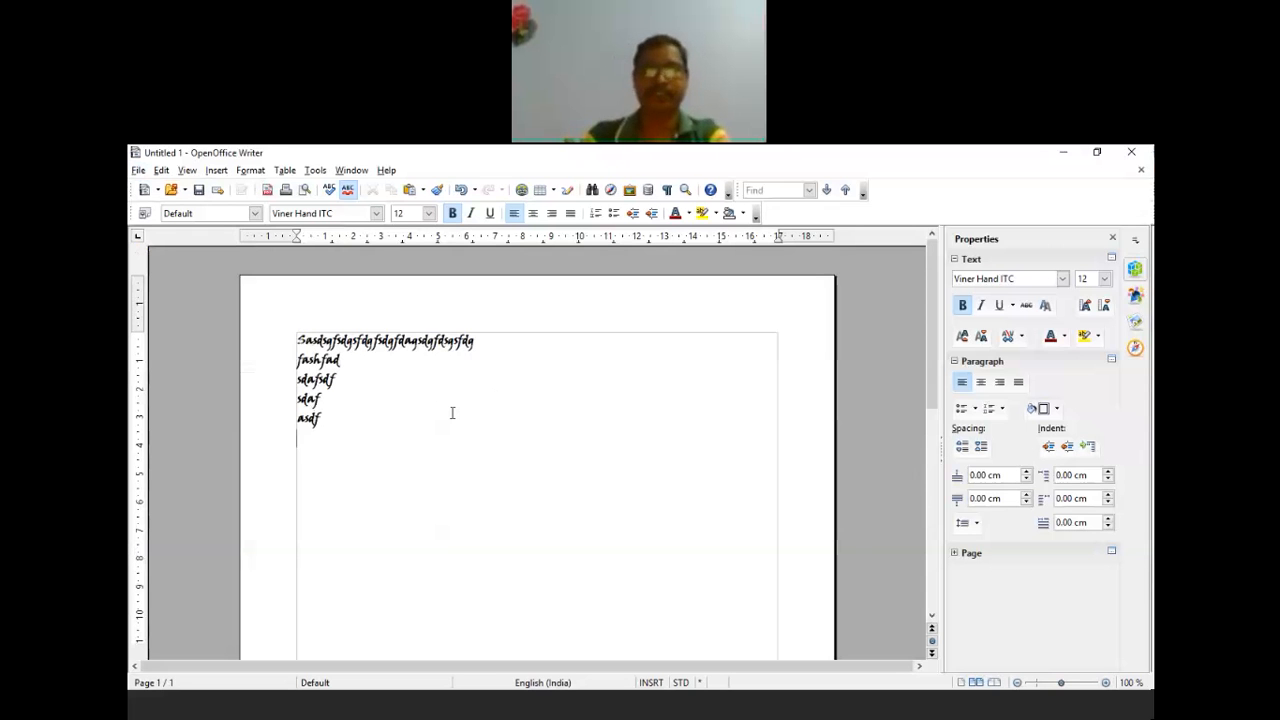
key("Return")
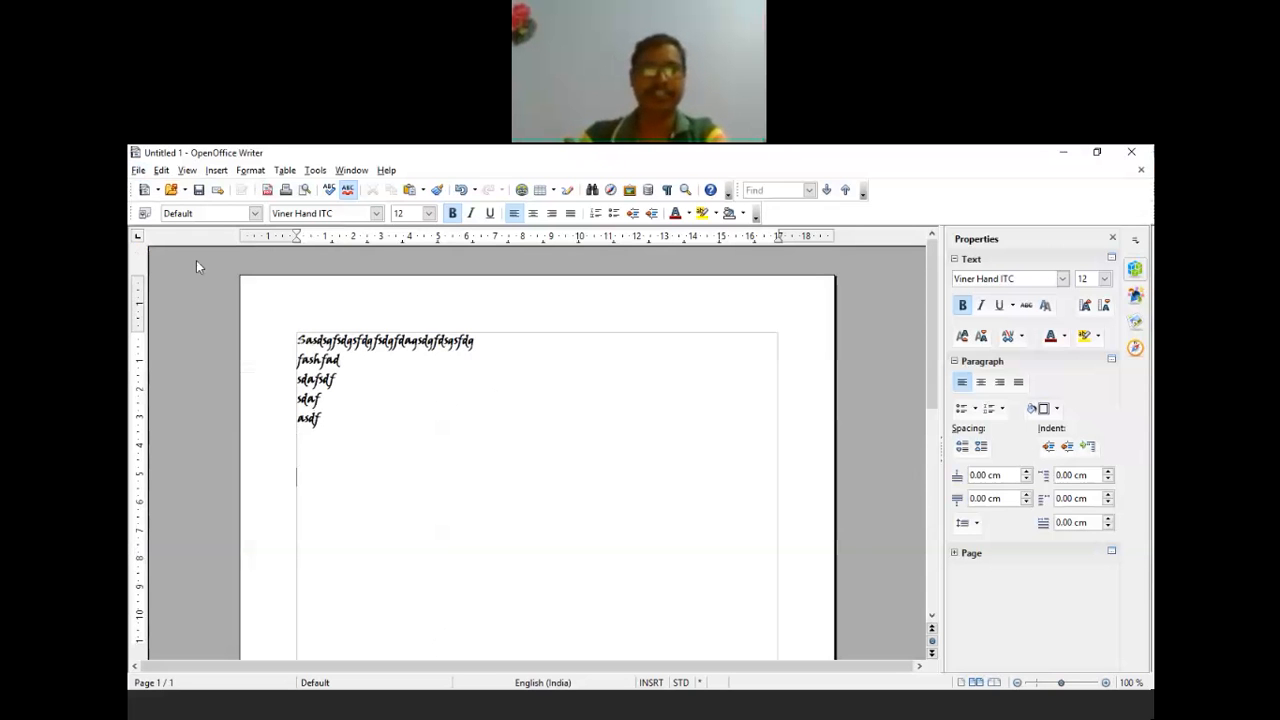
left_click(140, 171)
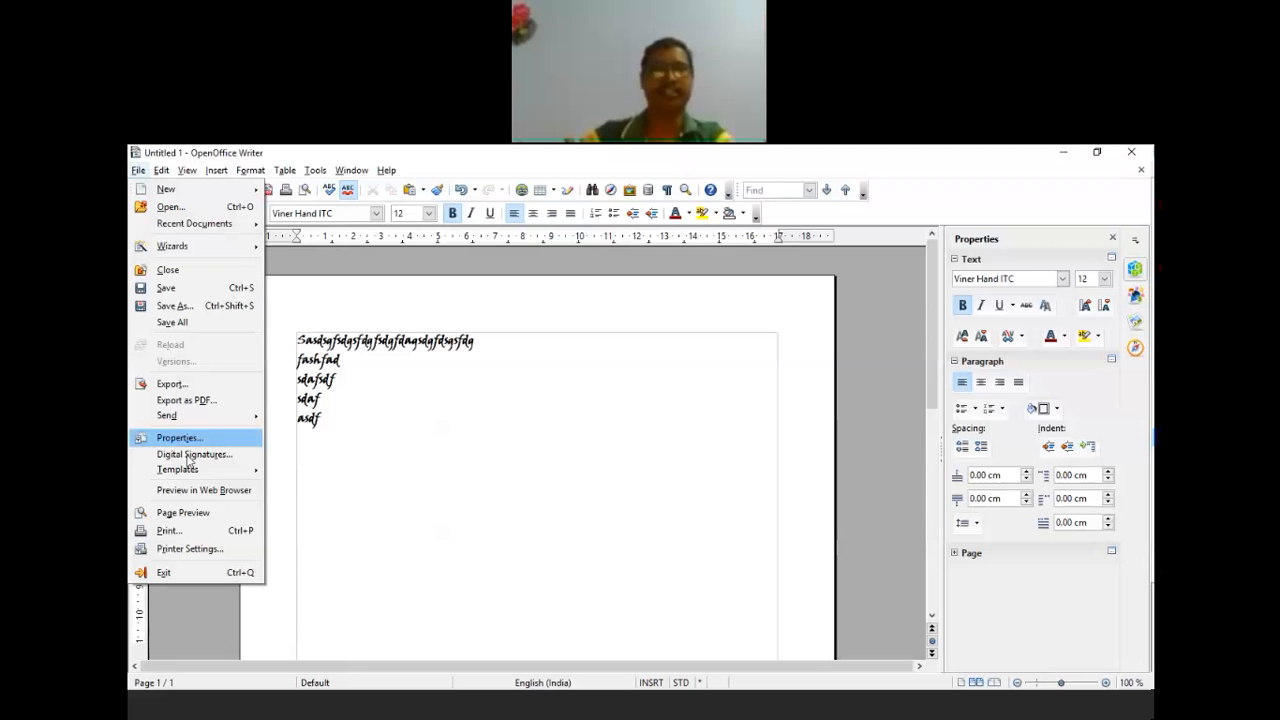
mouse_move(203, 427)
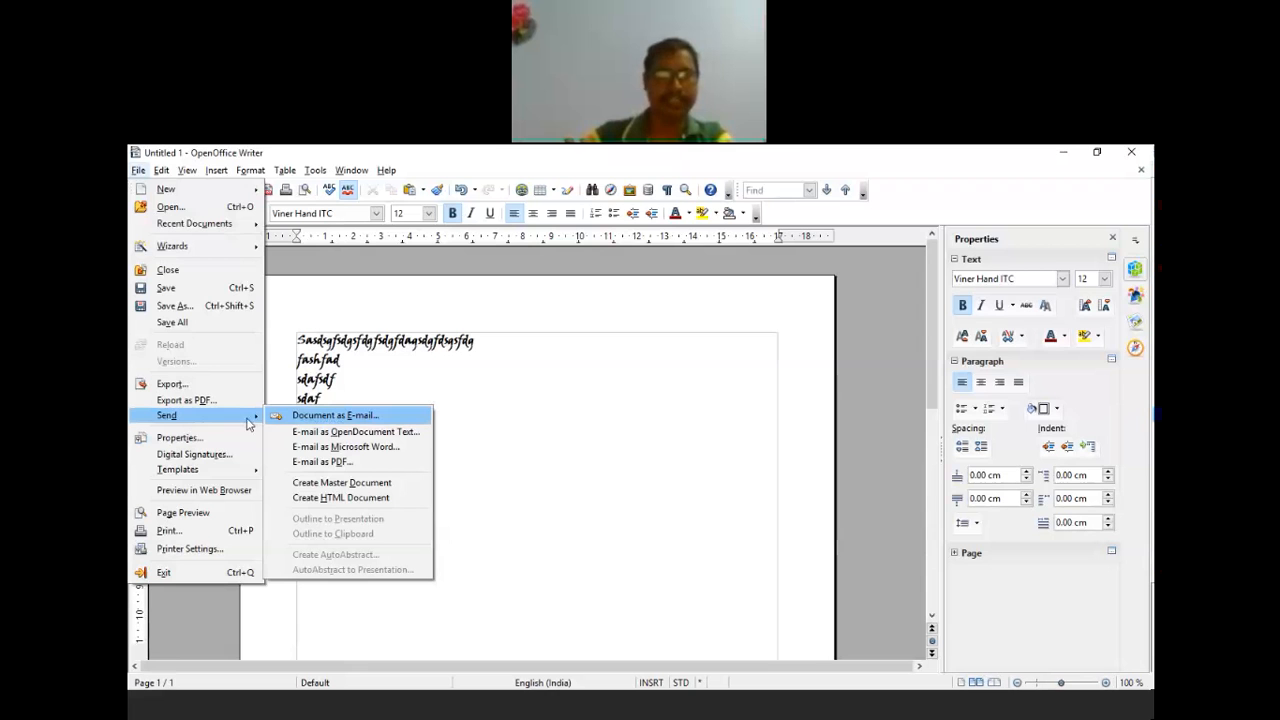
left_click(514, 477)
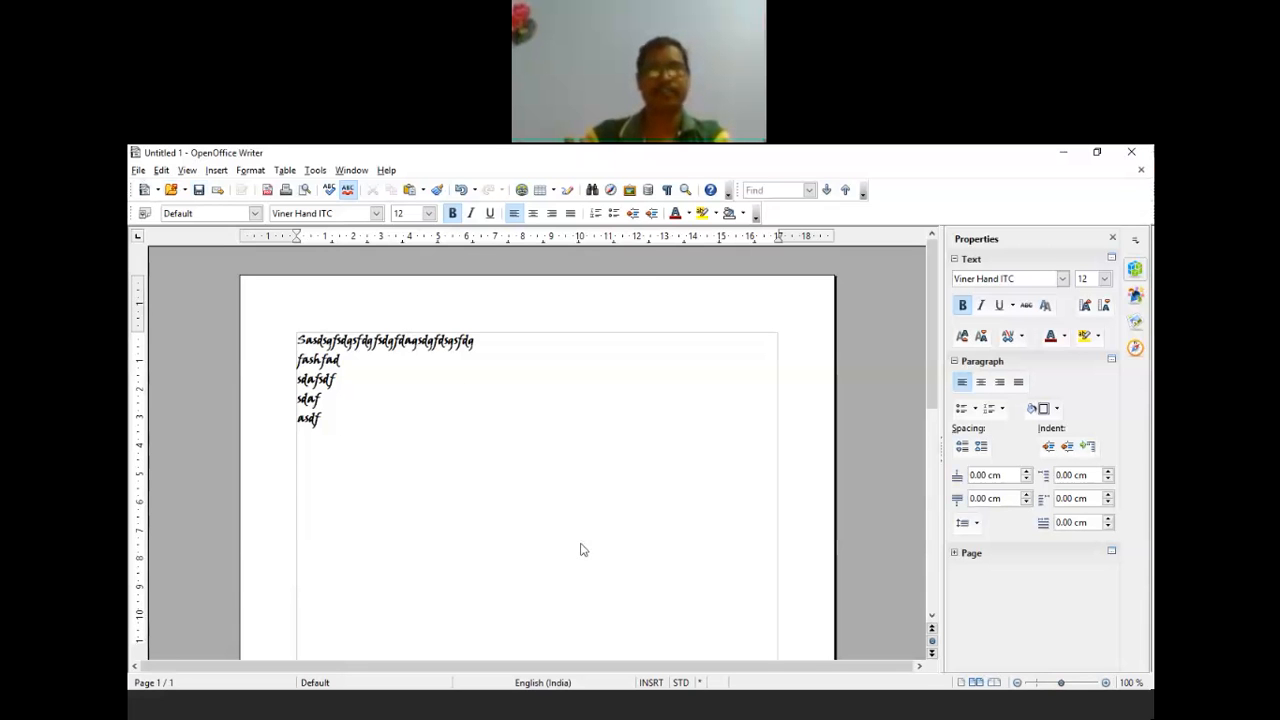
Save the document in the Documents folder as an ODF text document named outline.
key("ctrl+s")
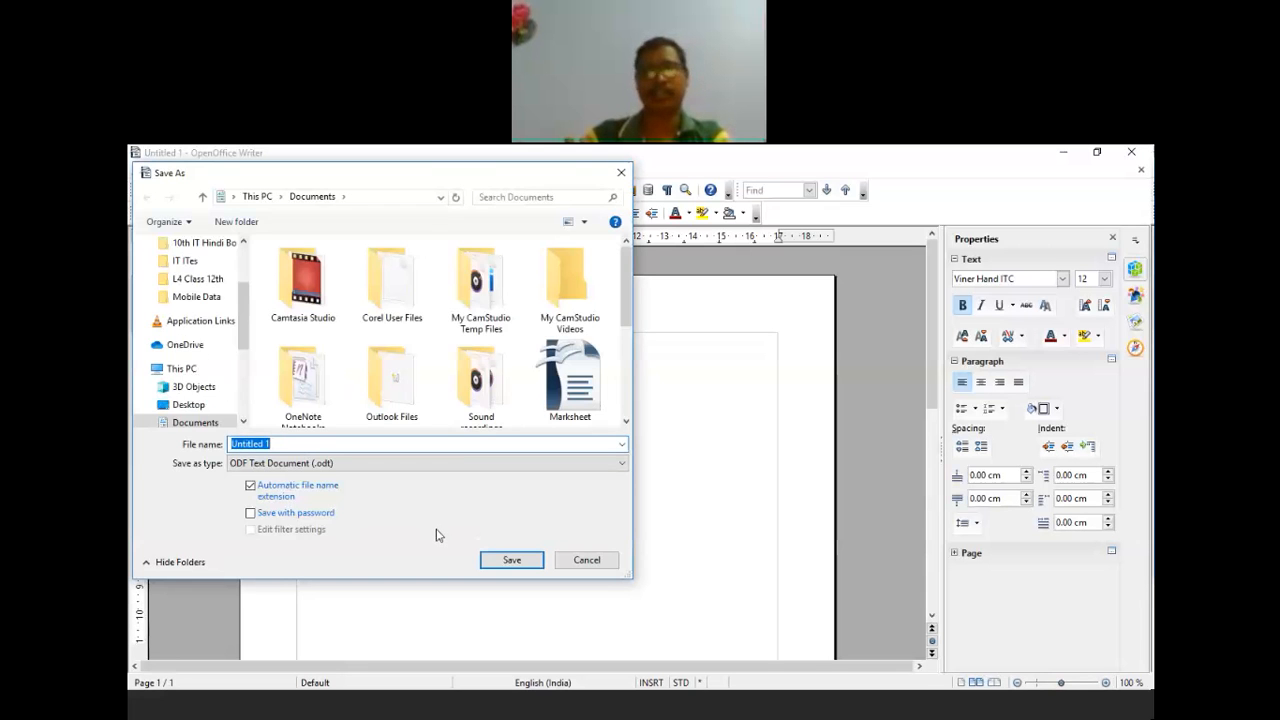
type("out")
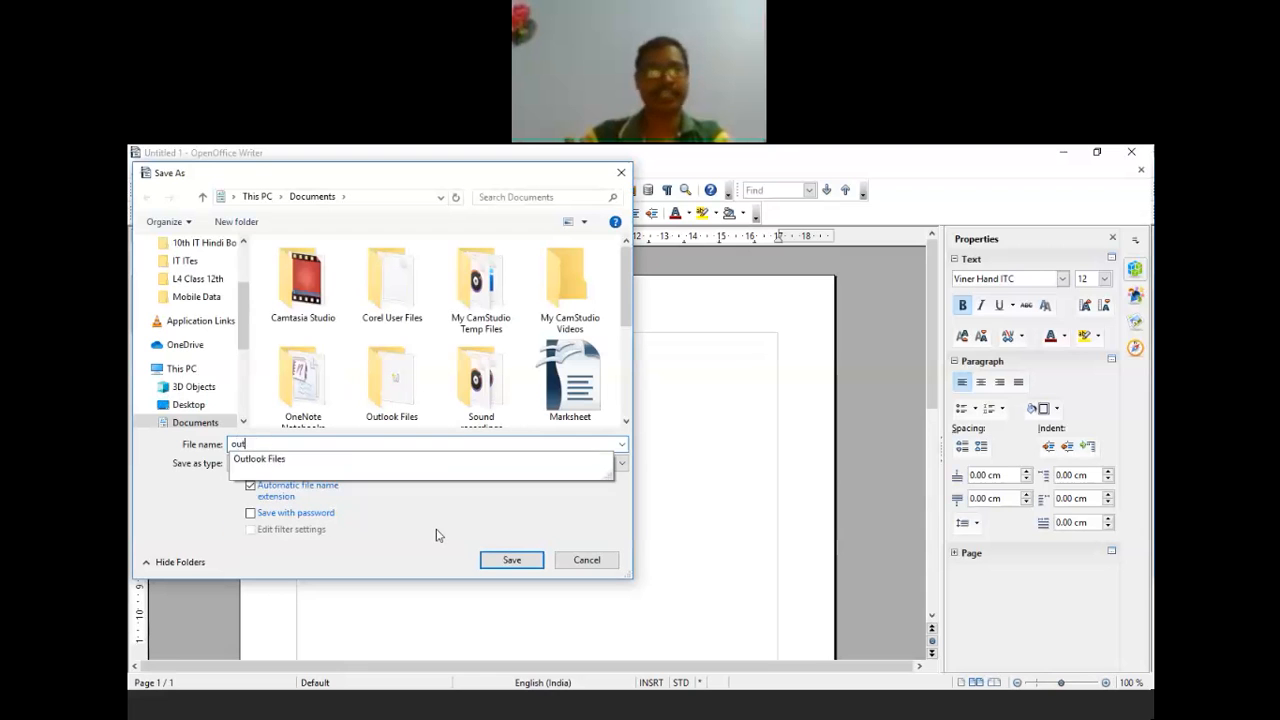
type("line")
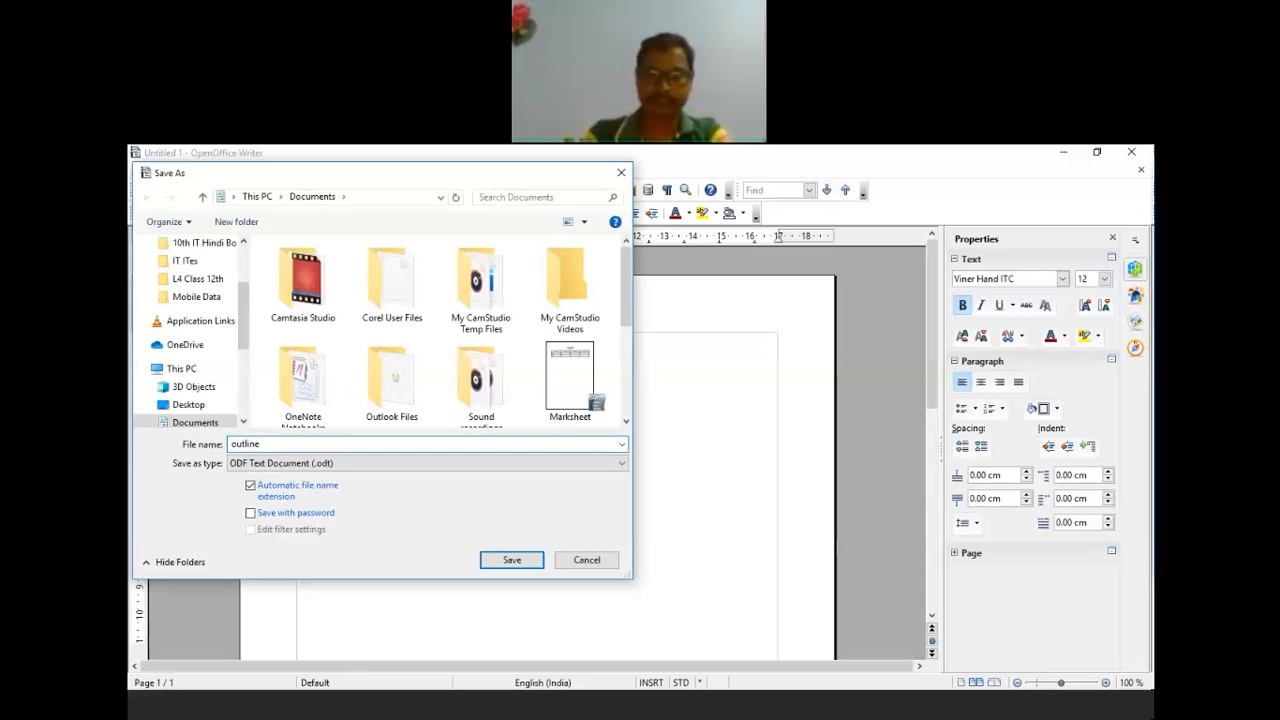
left_click(519, 567)
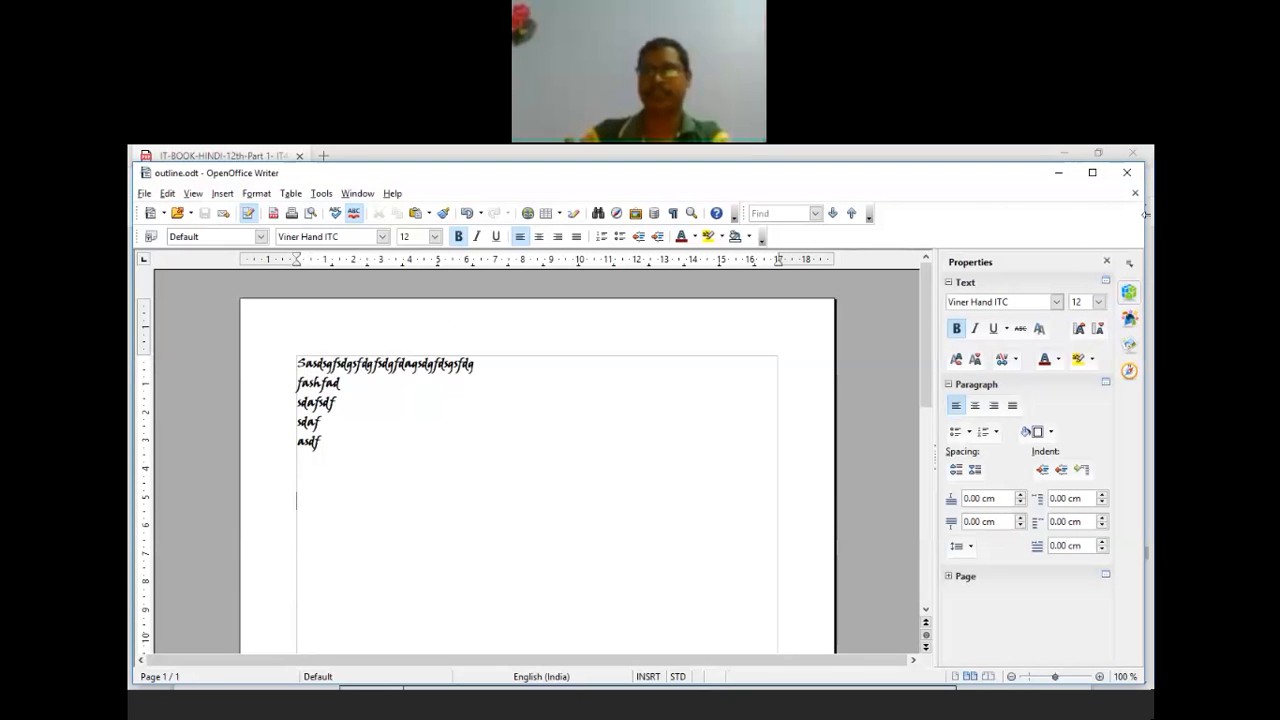
Narrow the document window and close the Properties sidebar.
left_click_drag(980, 207, 822, 263)
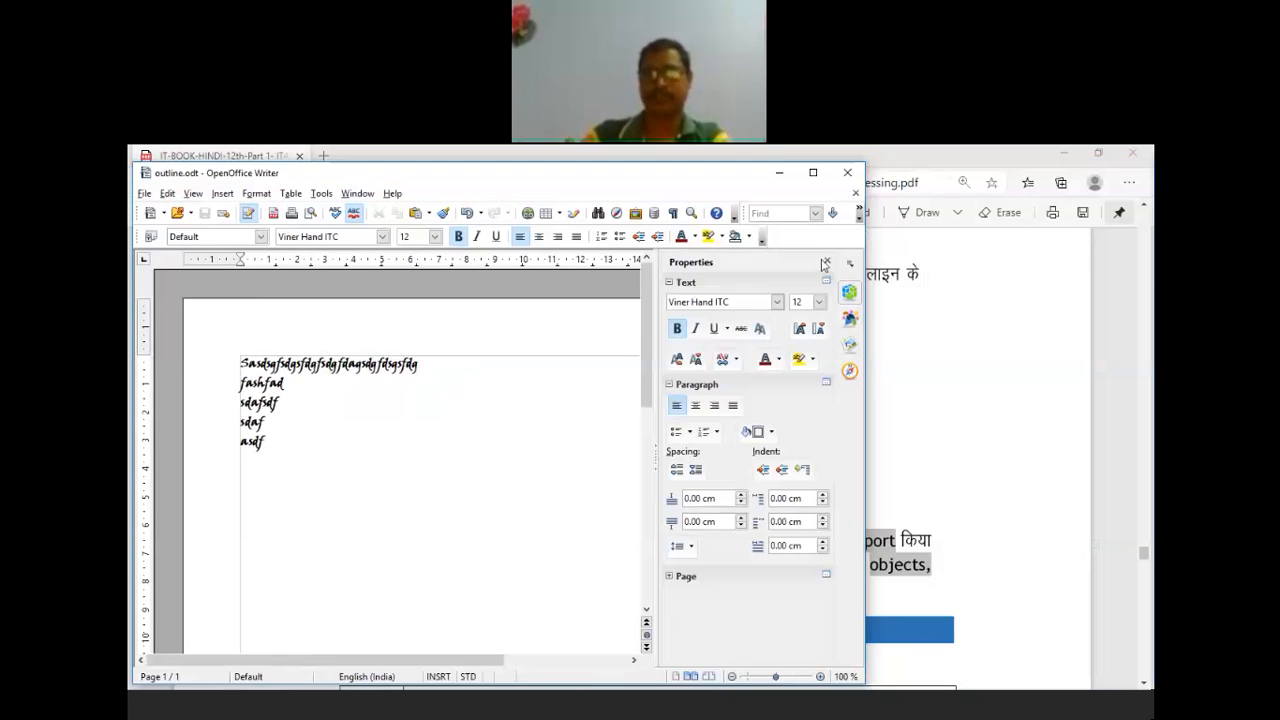
left_click(825, 262)
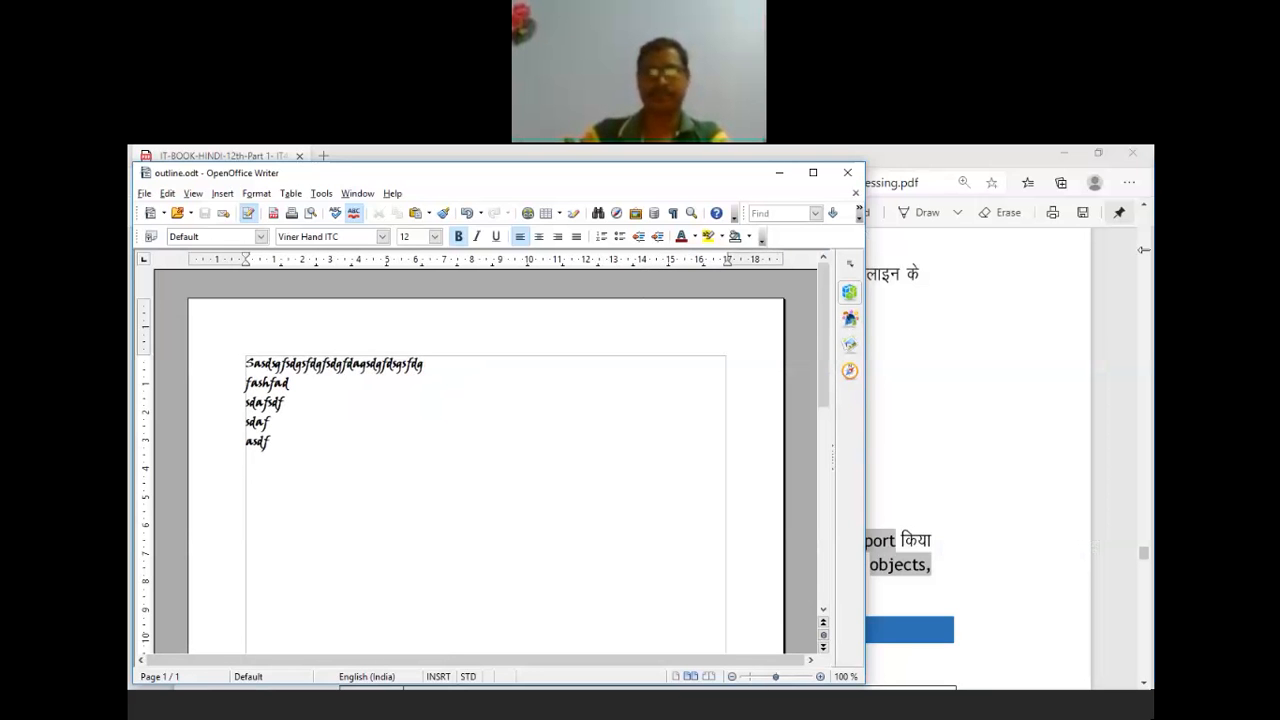
Switch to the Word workbook and copy Session 7's sample outline from ETS Certifications (Heading 1) through IELTS (Heading 2).
left_click(623, 714)
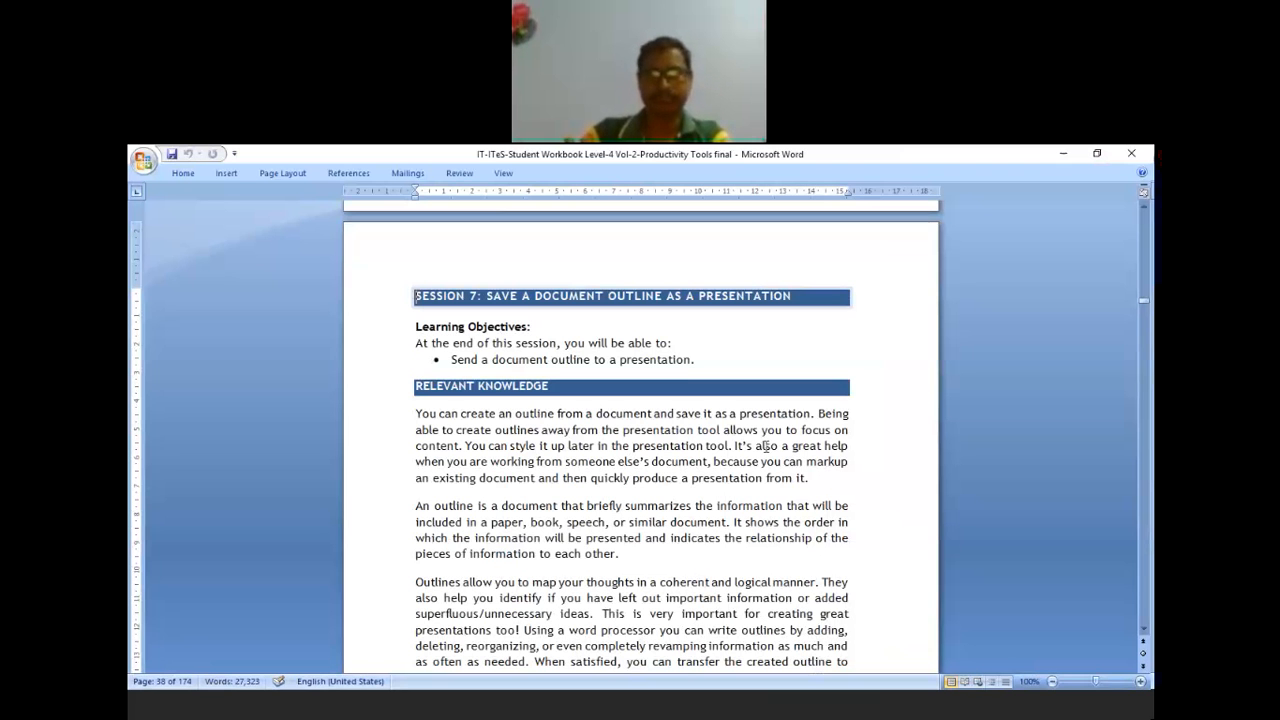
scroll(766, 446, "down", 5)
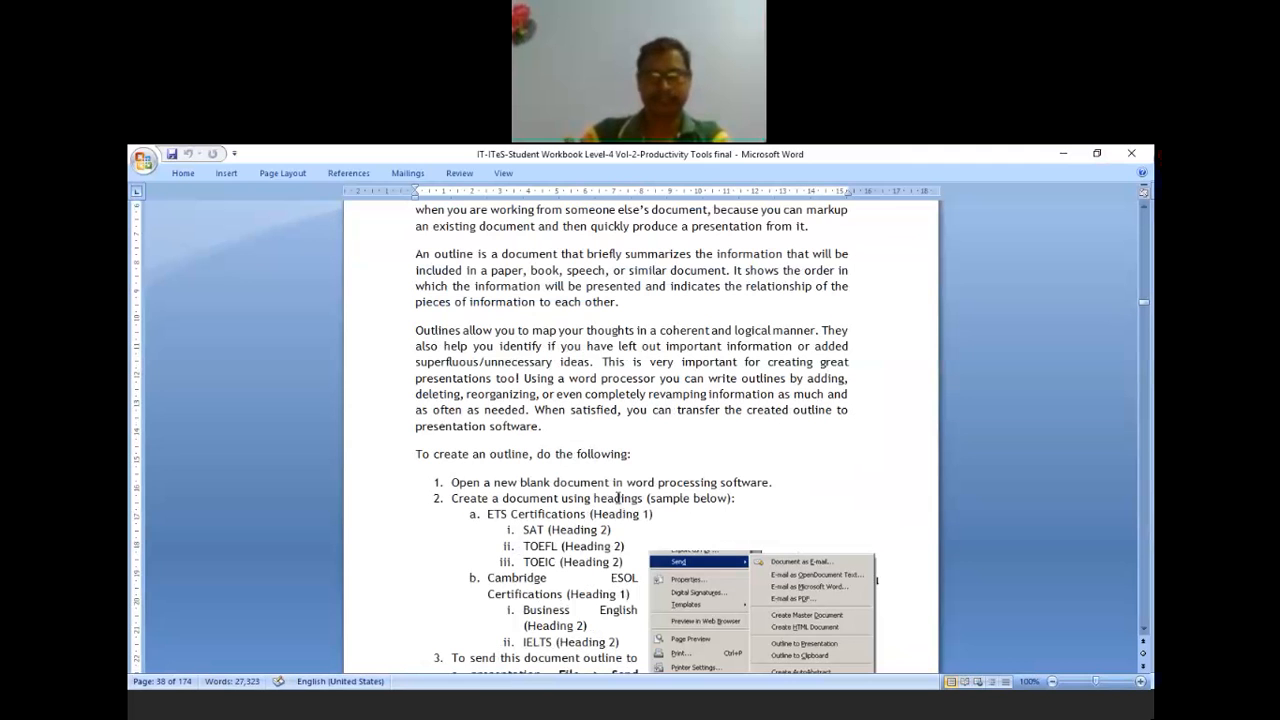
left_click_drag(487, 513, 622, 494)
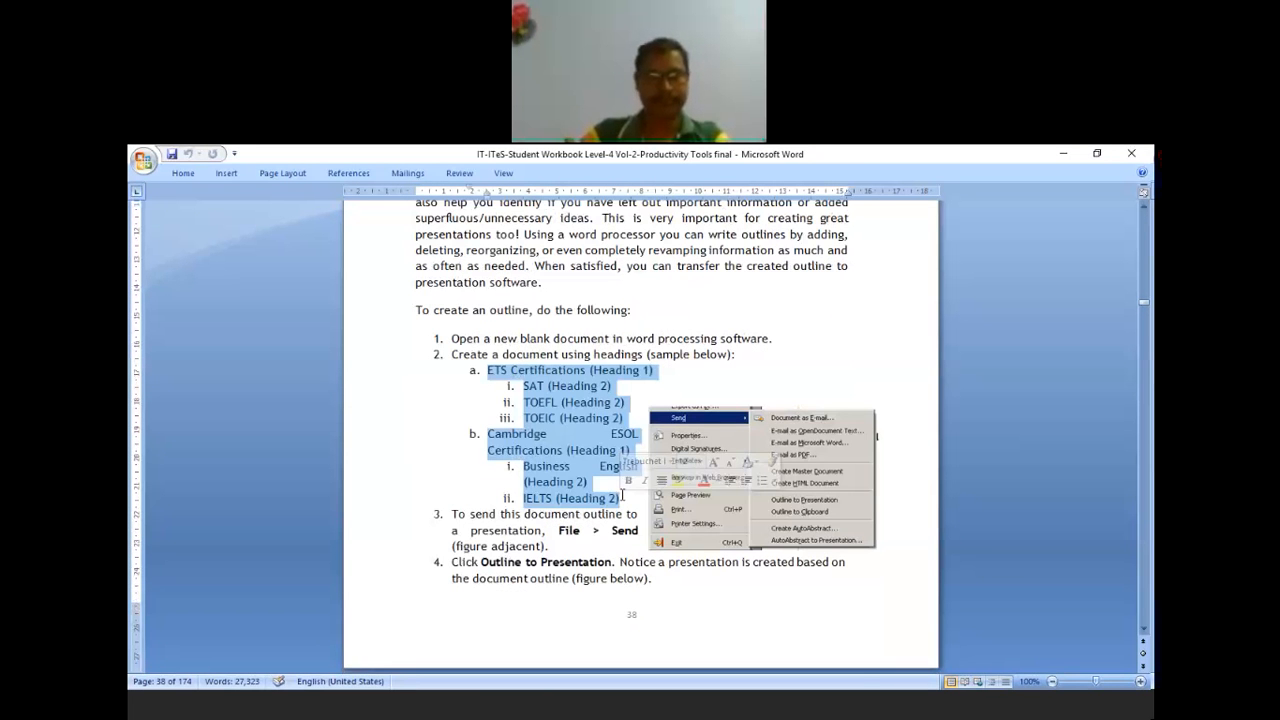
Return to outline.odt in OpenOffice Writer and replace all the filler lines with the copied sample outline.
left_click(652, 707)
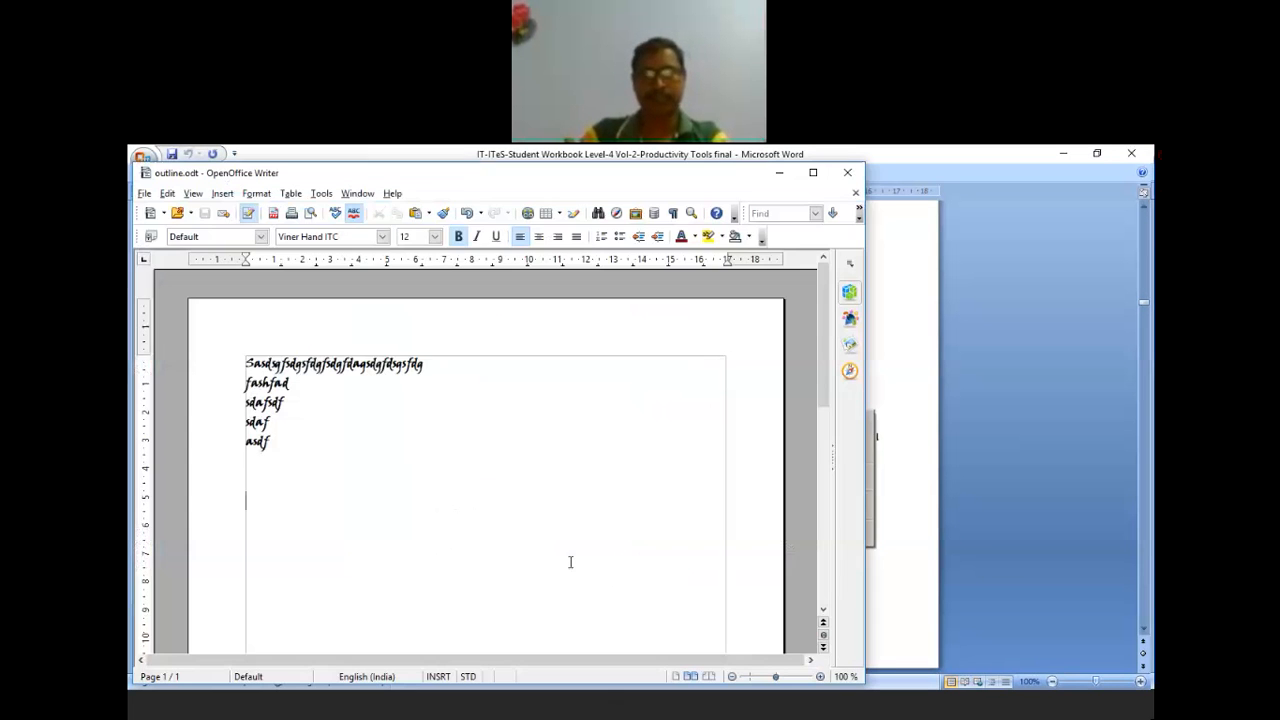
left_click_drag(247, 362, 315, 475)
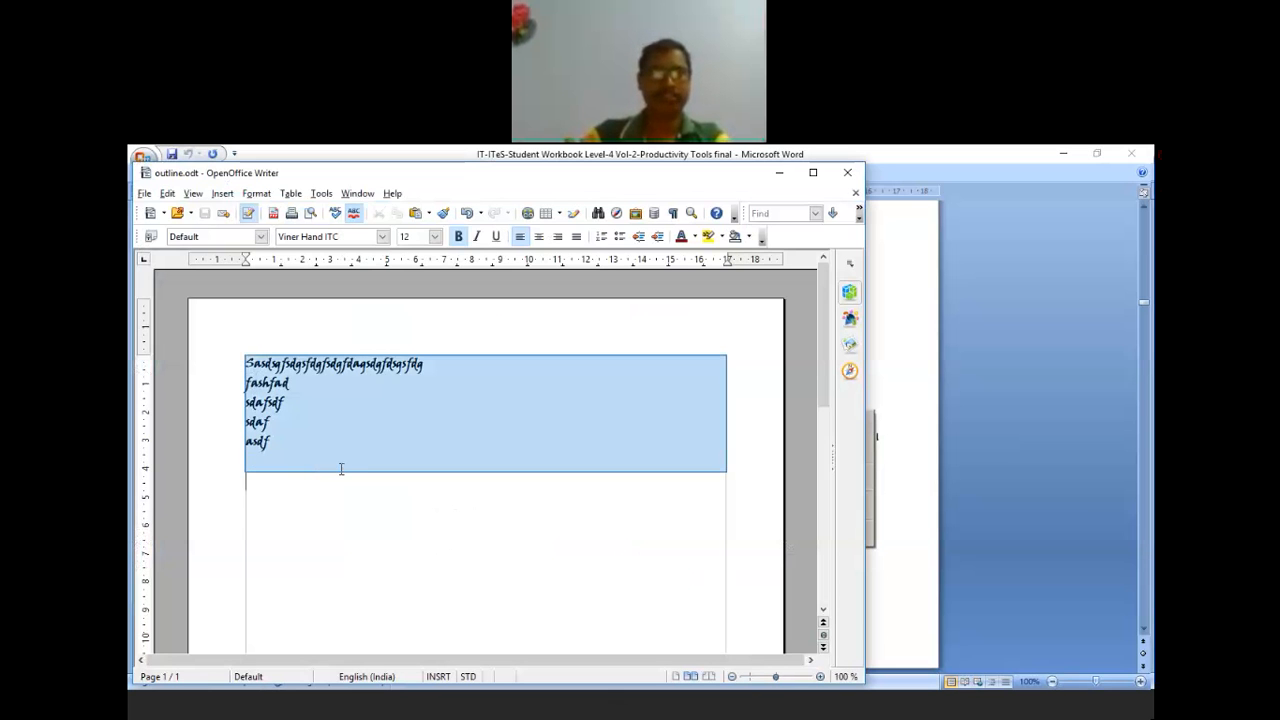
key("Delete")
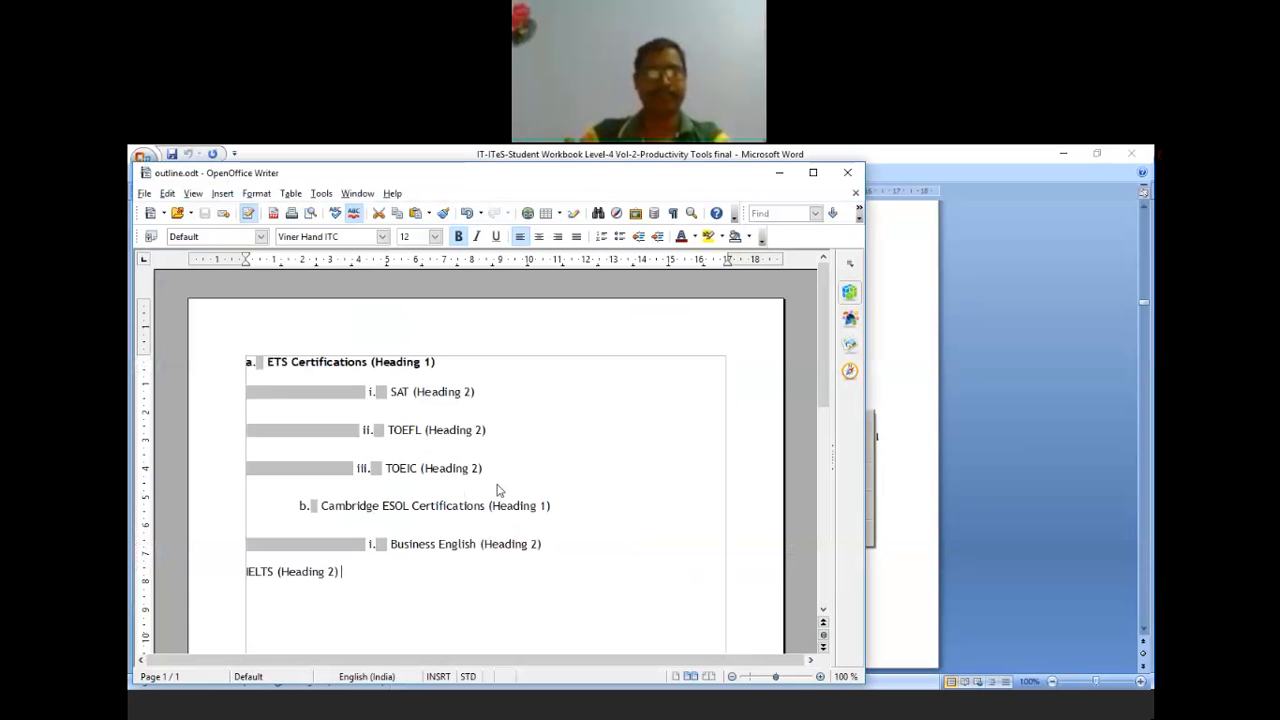
Make the IELTS (Heading 2) line match the Text body formatting of the outline lines above it.
left_click(603, 470)
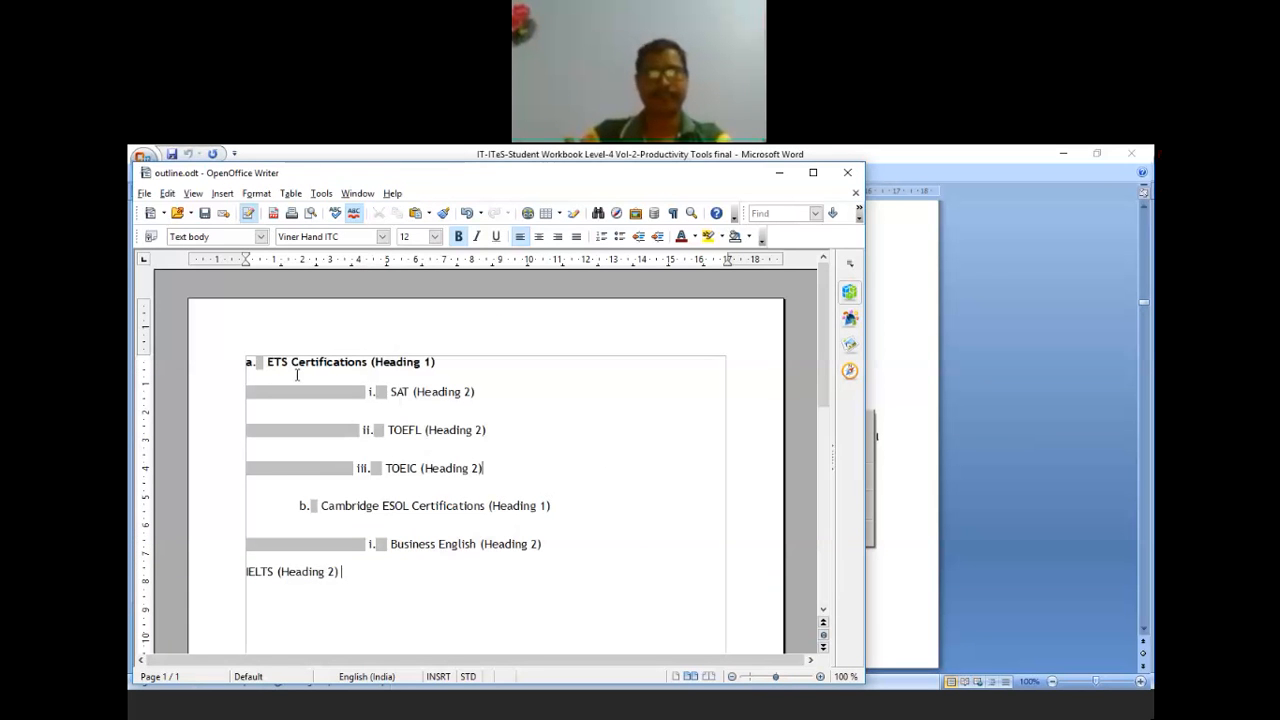
key("ctrl+Home")
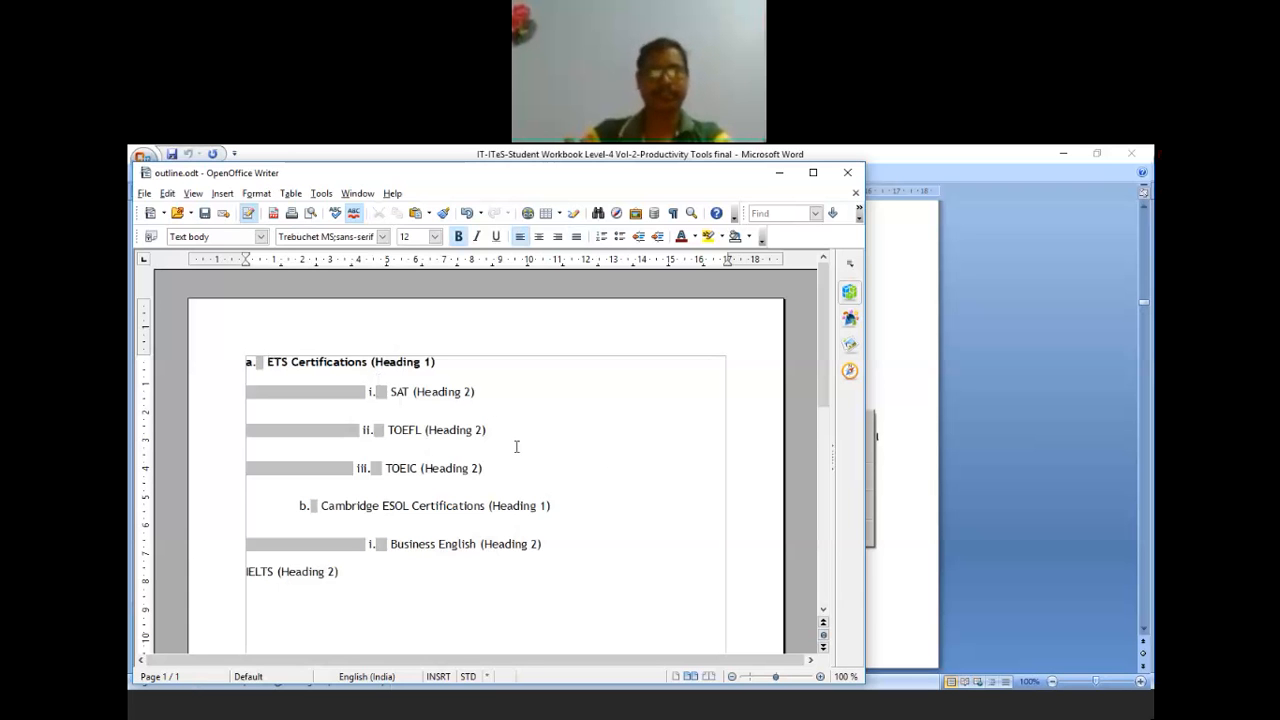
left_click(352, 588)
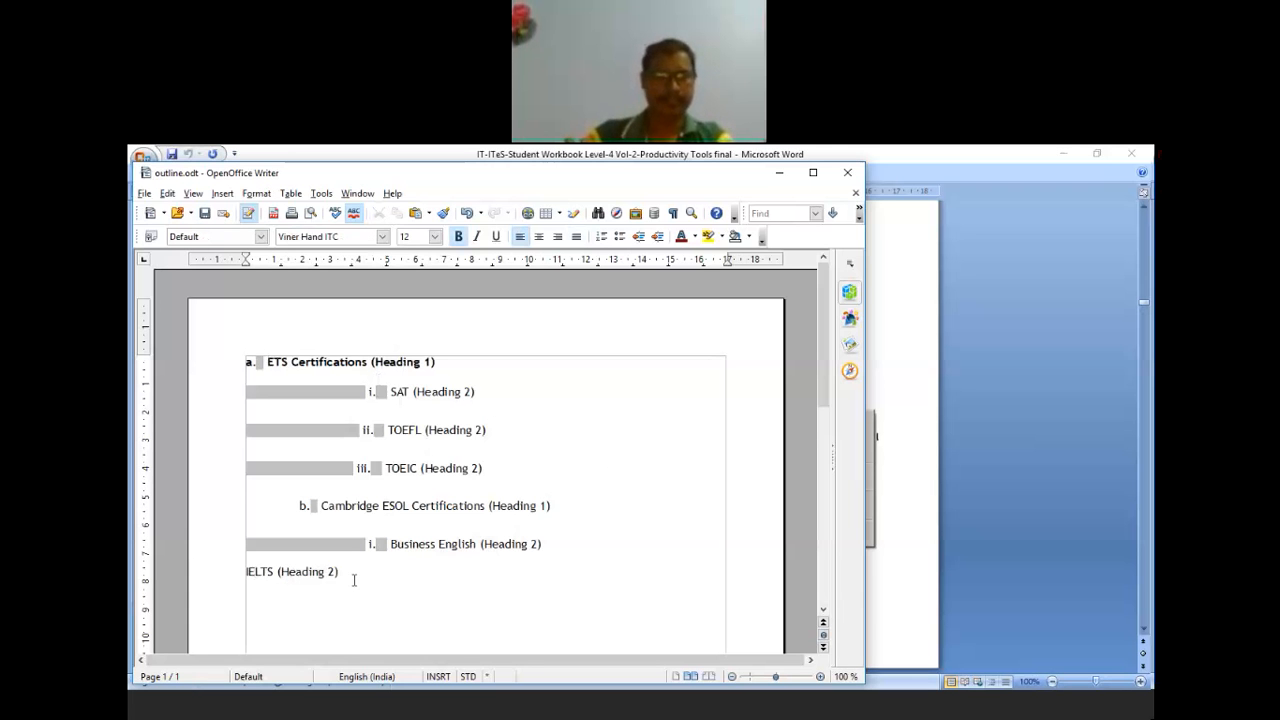
key("ctrl+z")
key("ctrl+y")
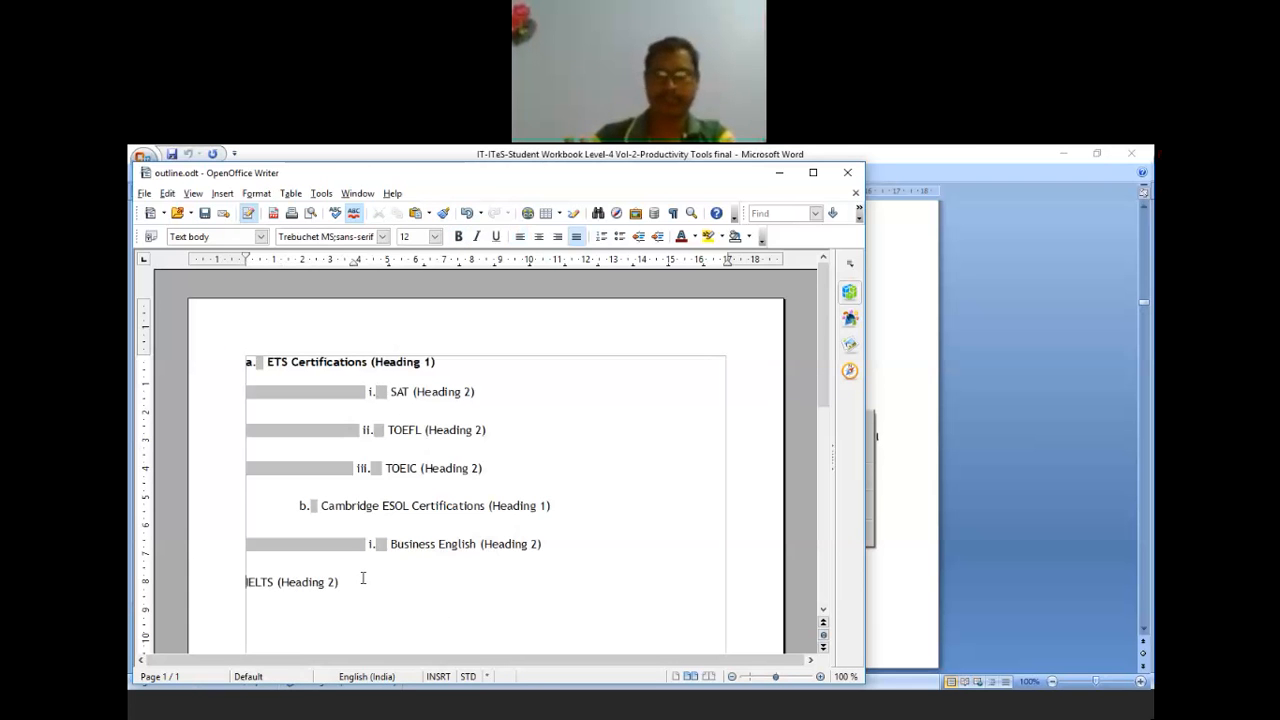
Try to turn the IELTS (Heading 2) line into a bulleted item, and undo the changes to it.
left_click(620, 237)
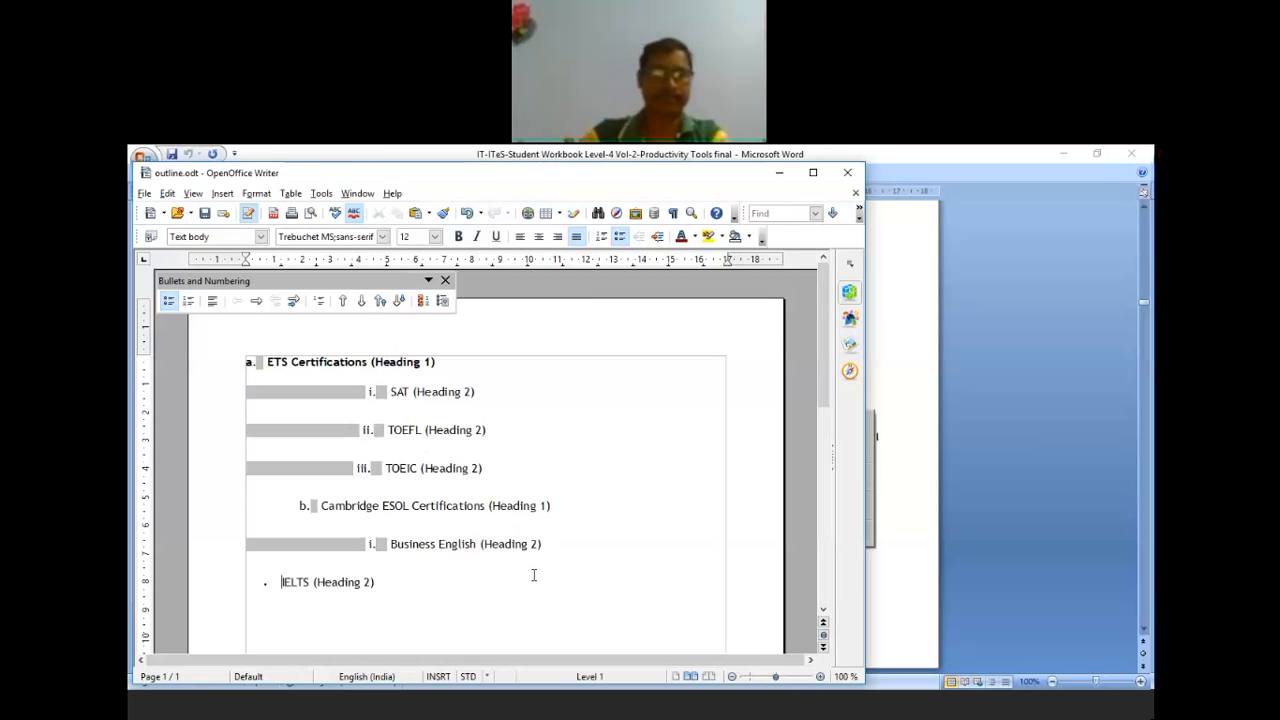
key("shift+Home")
key("BackSpace")
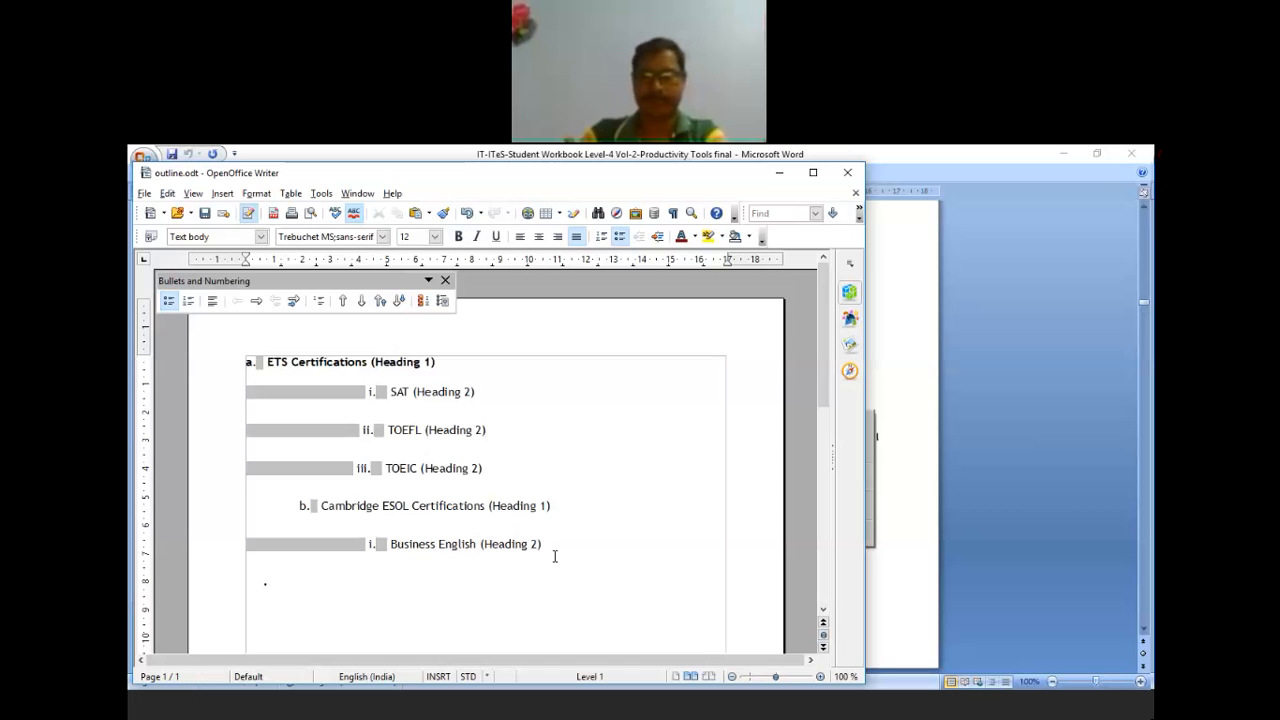
key("ctrl+z")
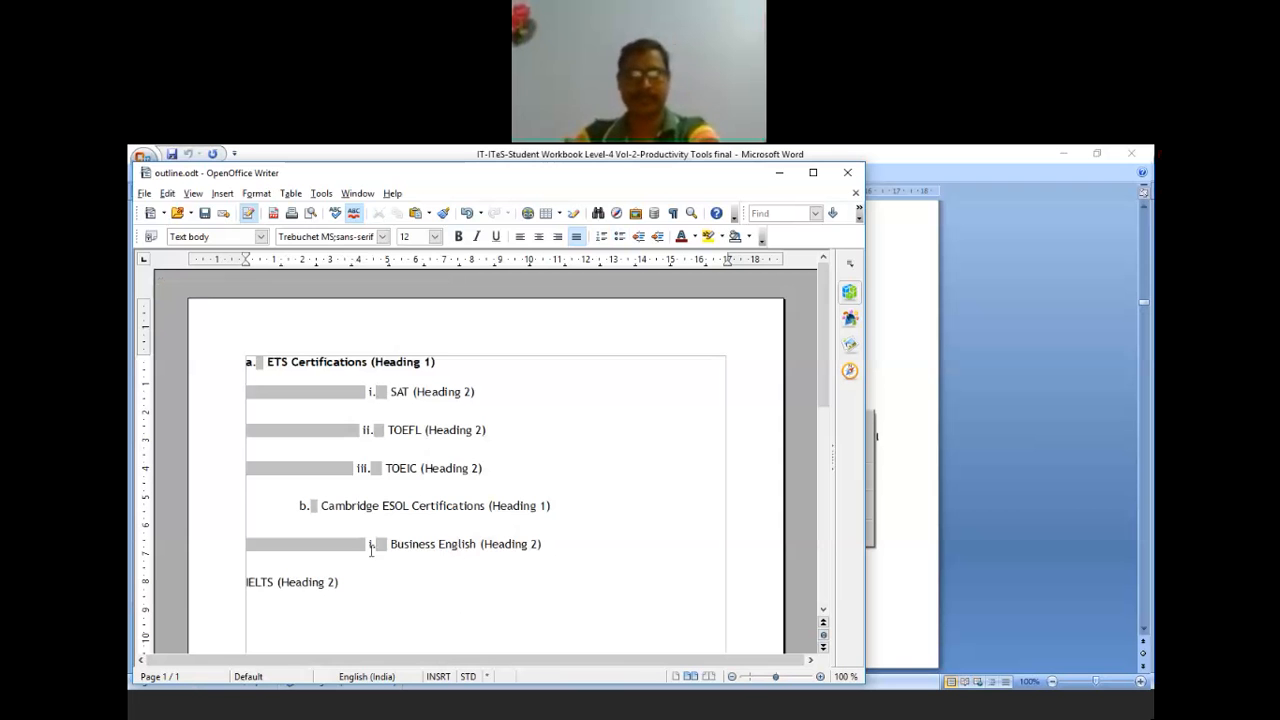
Apply bullets to the Business English (Heading 2) and IELTS (Heading 2) lines.
left_click_drag(390, 544, 382, 582)
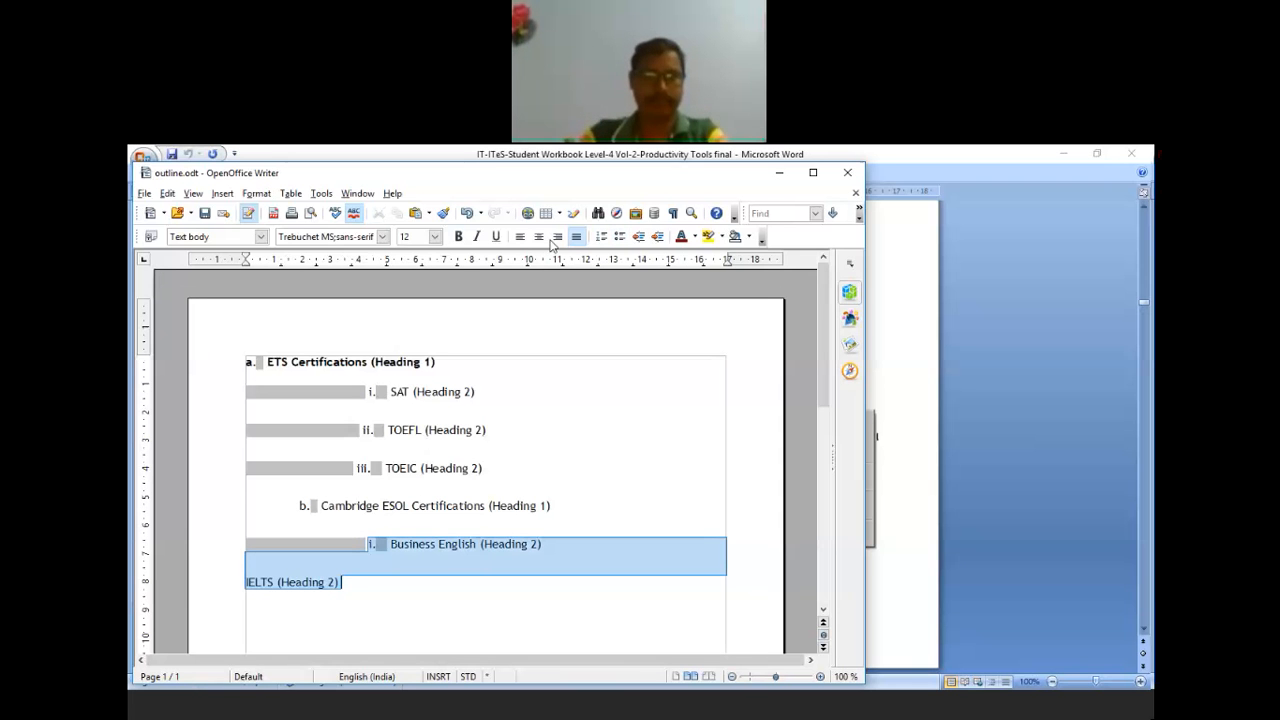
left_click(620, 240)
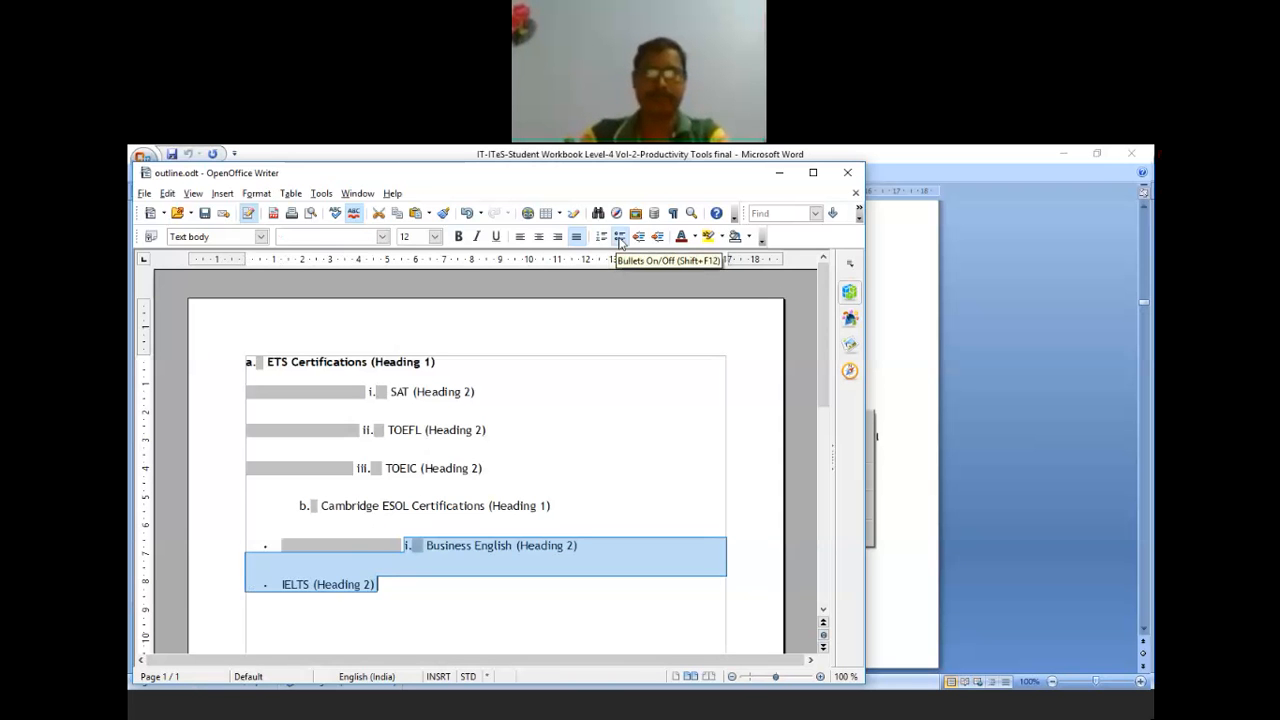
Remove the bullets from the Business English (Heading 2) and IELTS (Heading 2) lines and try numbering them instead.
left_click(620, 240)
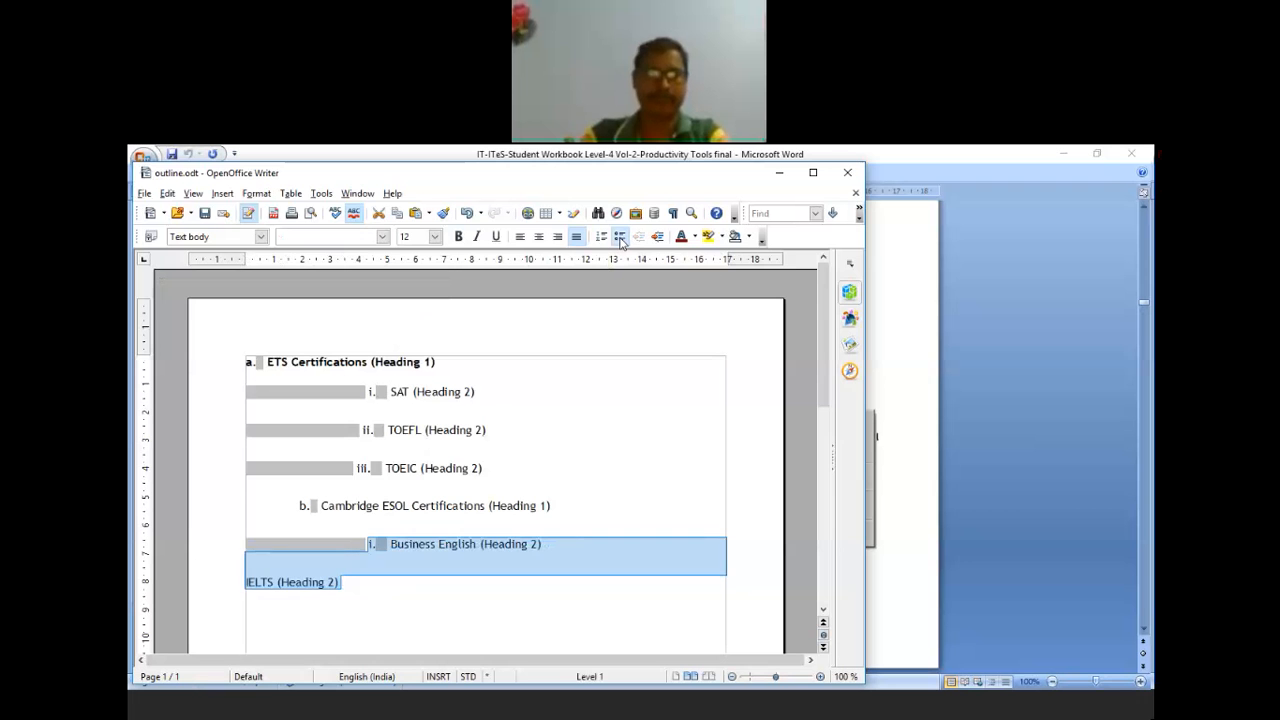
left_click(601, 237)
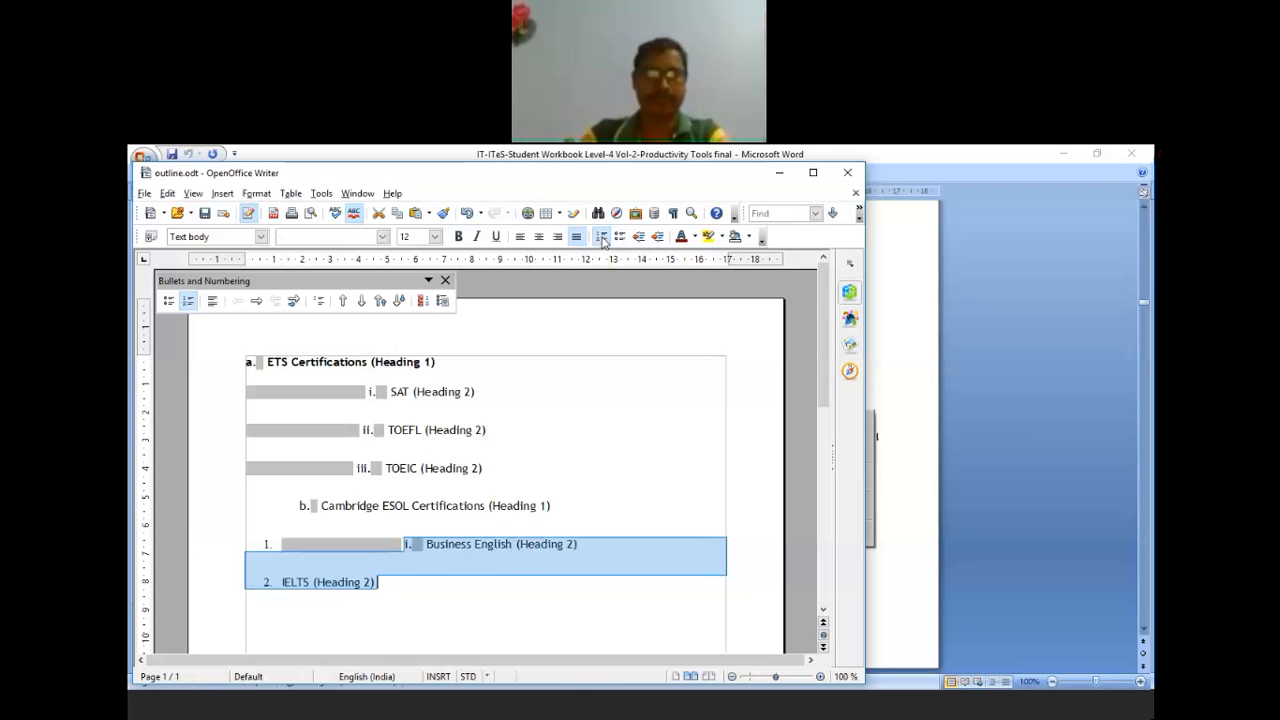
left_click(601, 237)
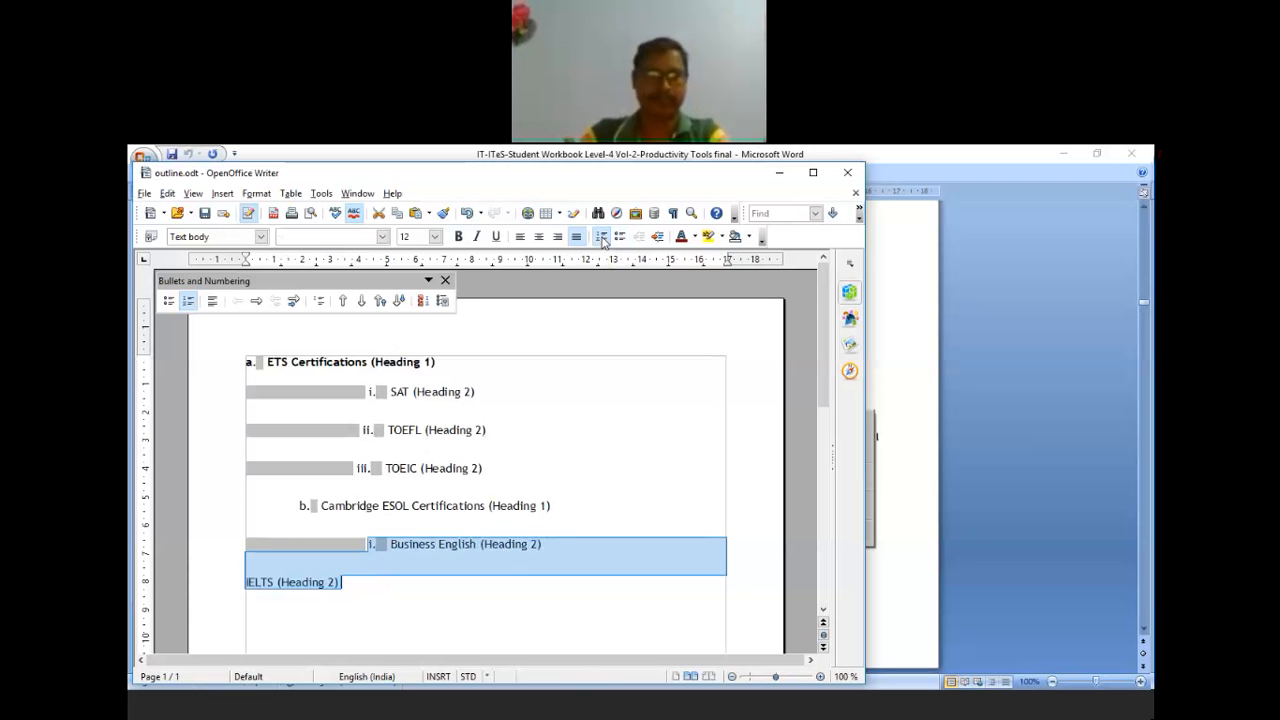
Delete the blank space and the i. marker before Business English (Heading 2), keeping its initial capital B.
left_click(252, 611)
left_click(484, 469)
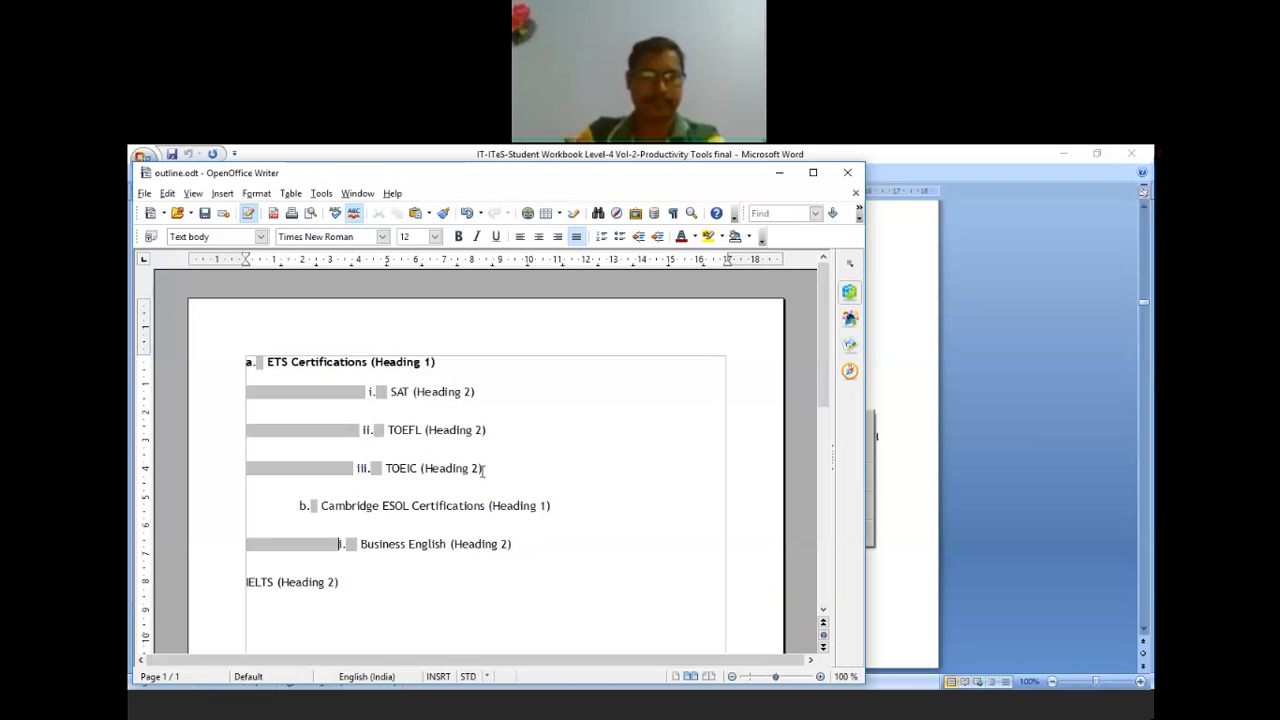
key("BackSpace")
key("BackSpace")
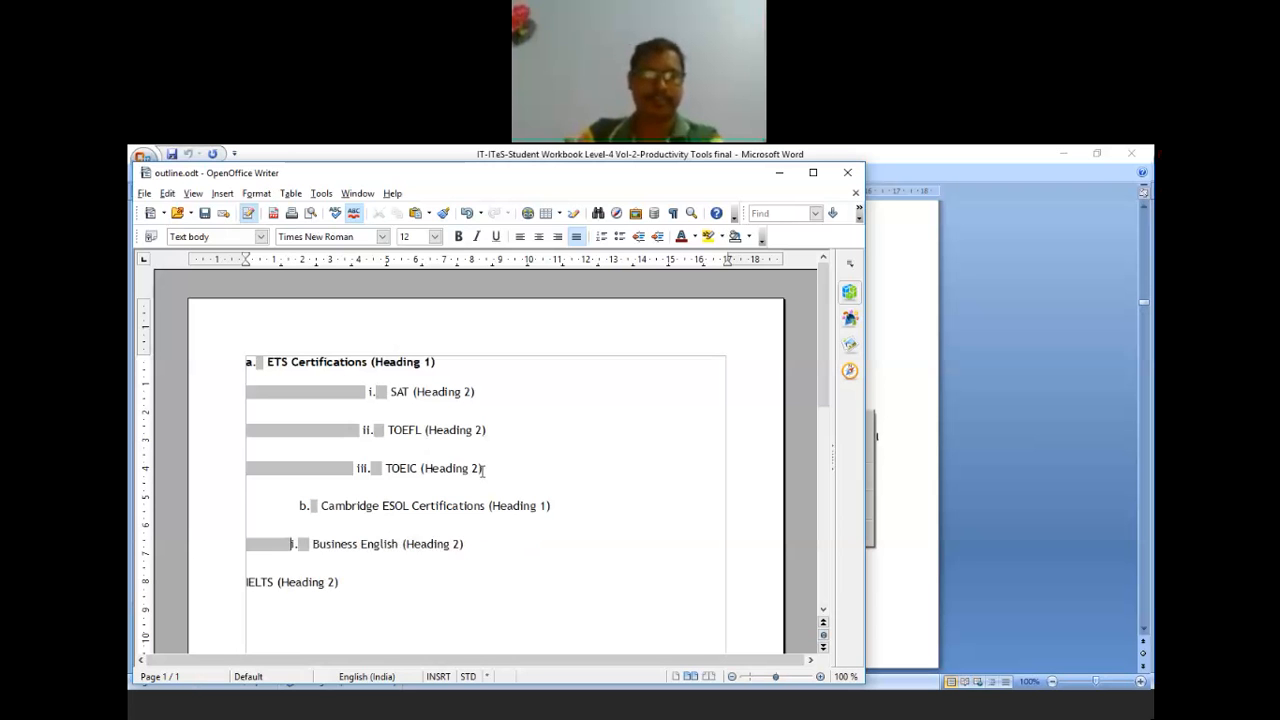
key("BackSpace")
key("BackSpace")
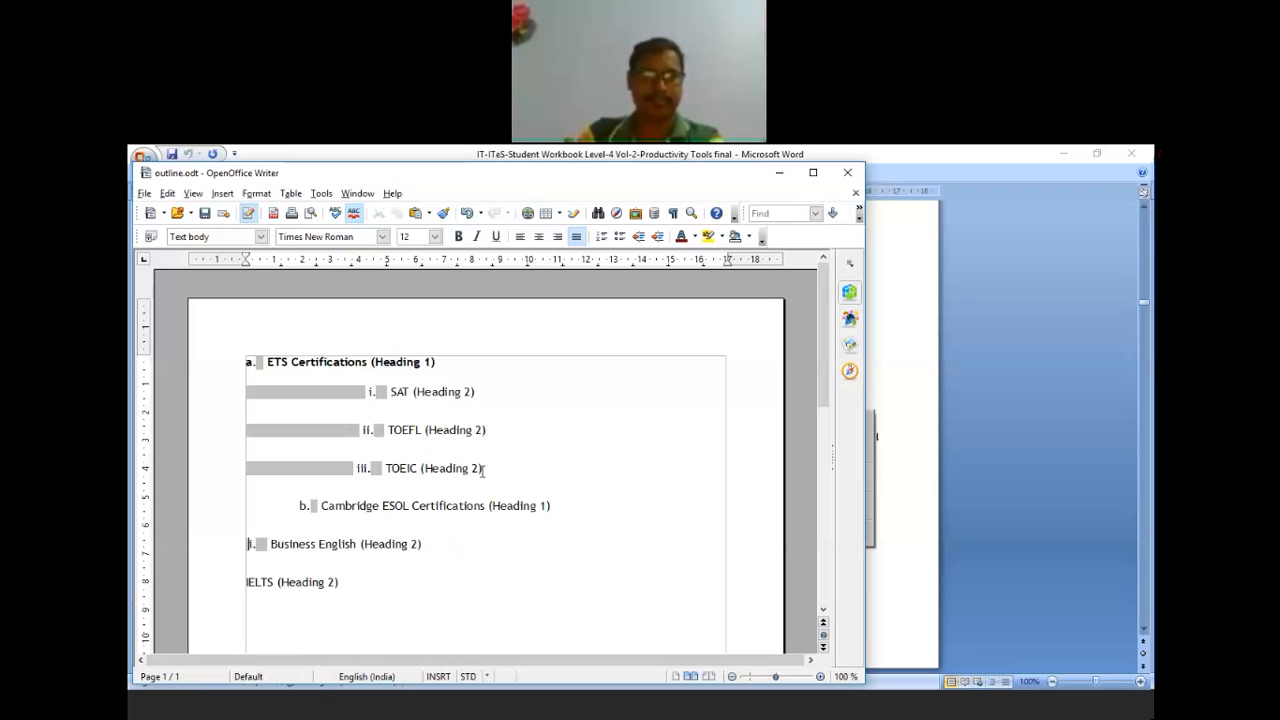
key("BackSpace")
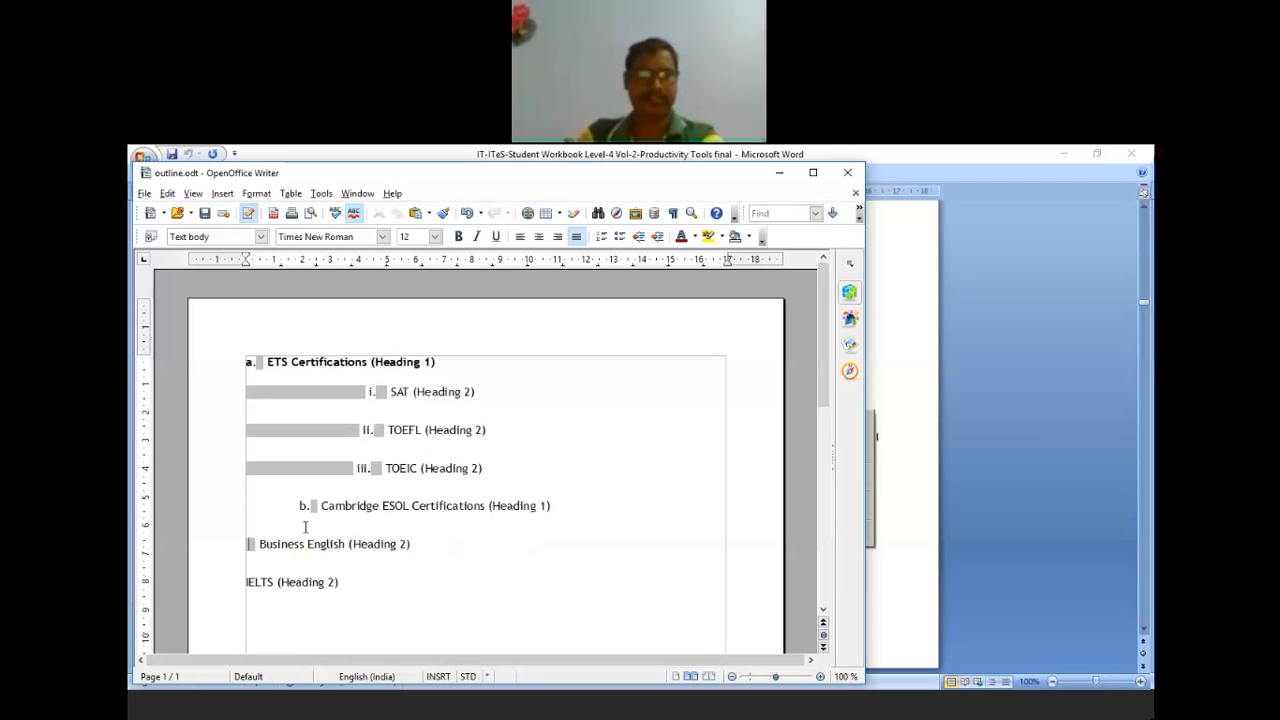
key("BackSpace")
key("Delete")
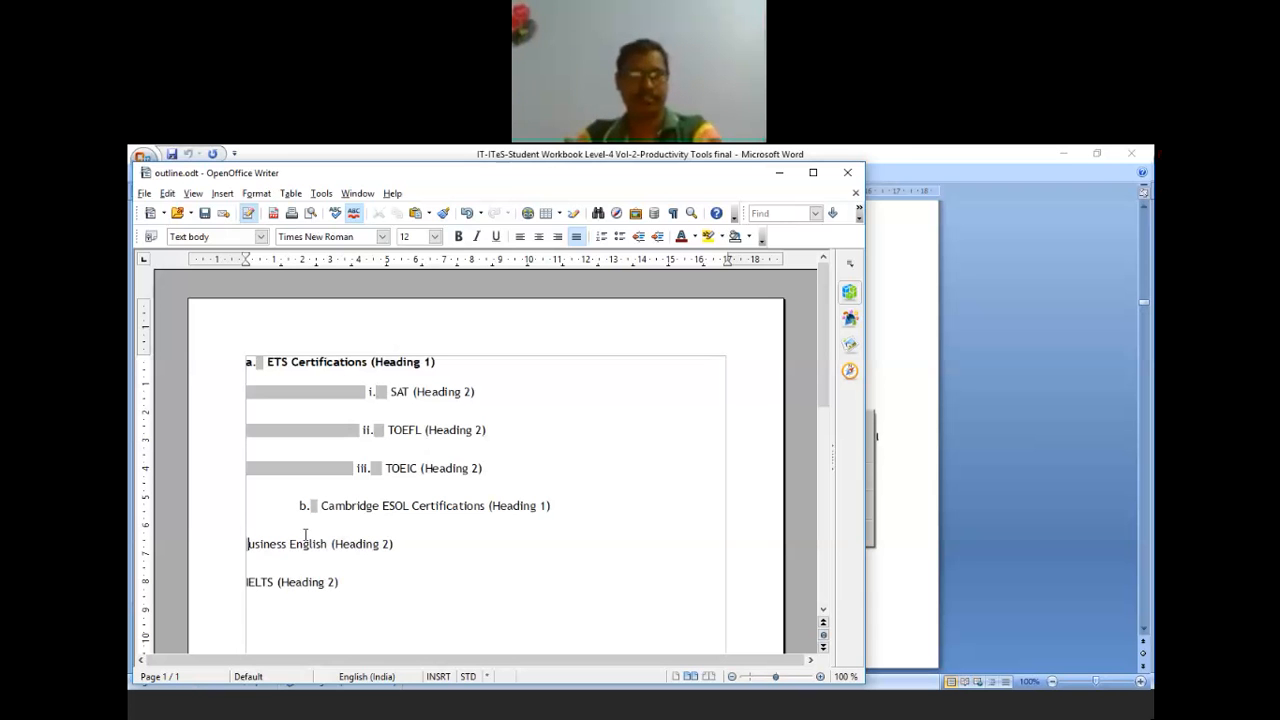
key("ctrl+b")
type("B")
Turn the Business English (Heading 2) and IELTS (Heading 2) lines into a numbered list and increase its indent three times.
left_click(355, 590)
key("Return")
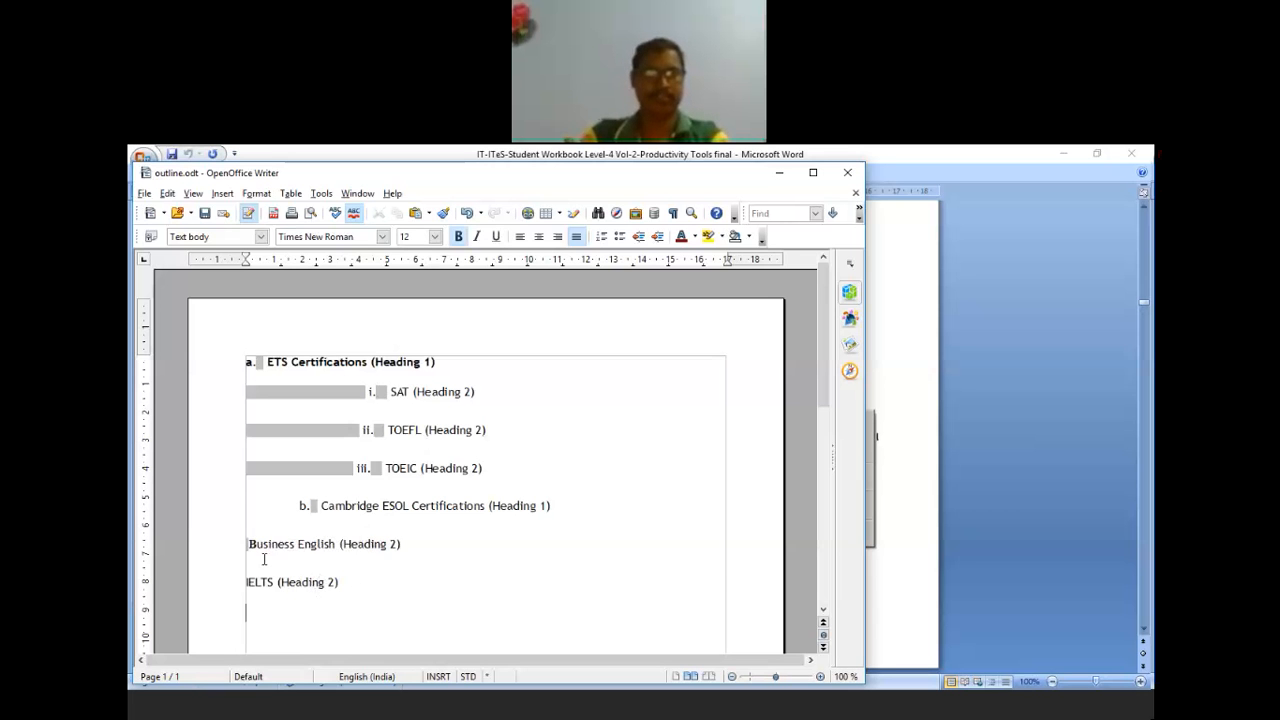
left_click(250, 541, "shift")
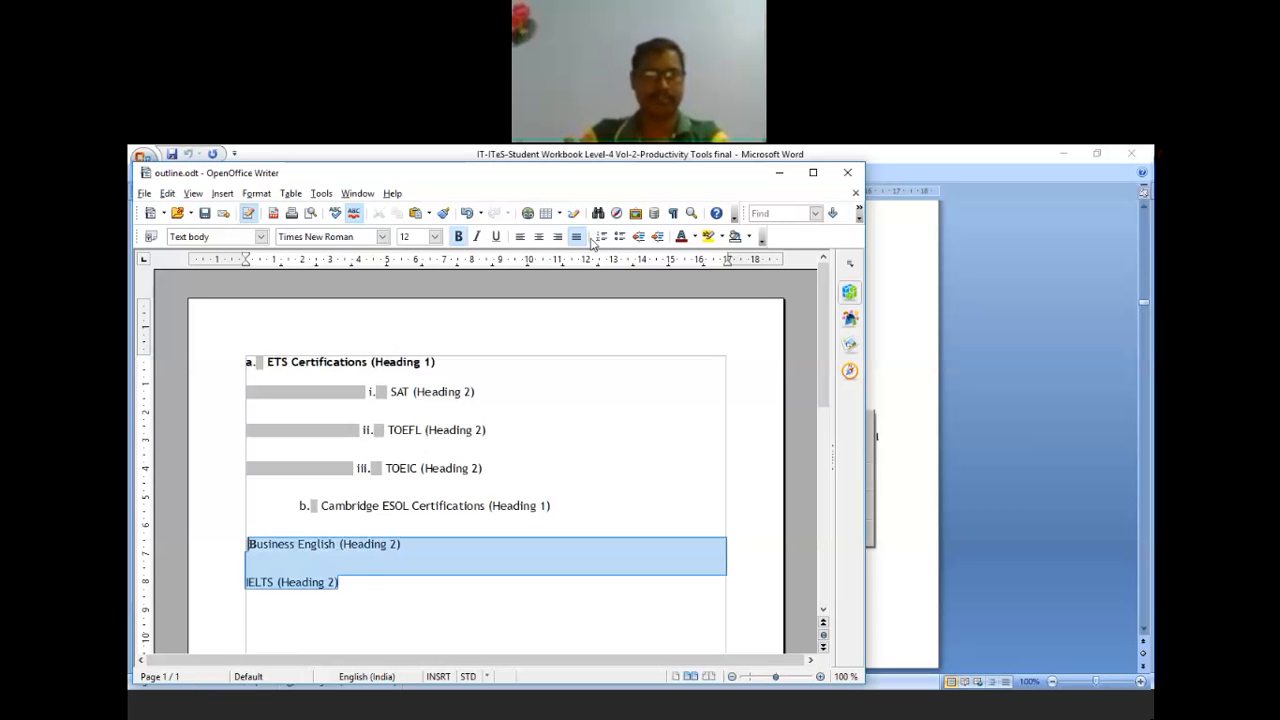
left_click(600, 238)
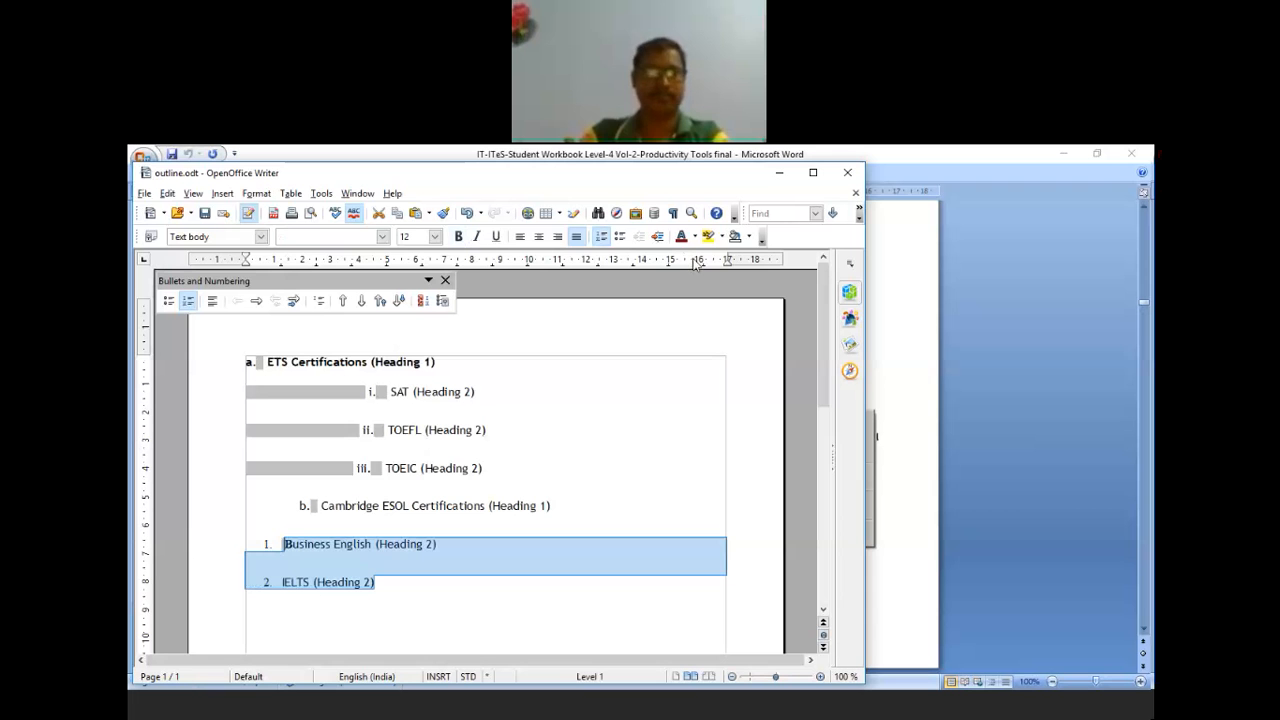
left_click(657, 238)
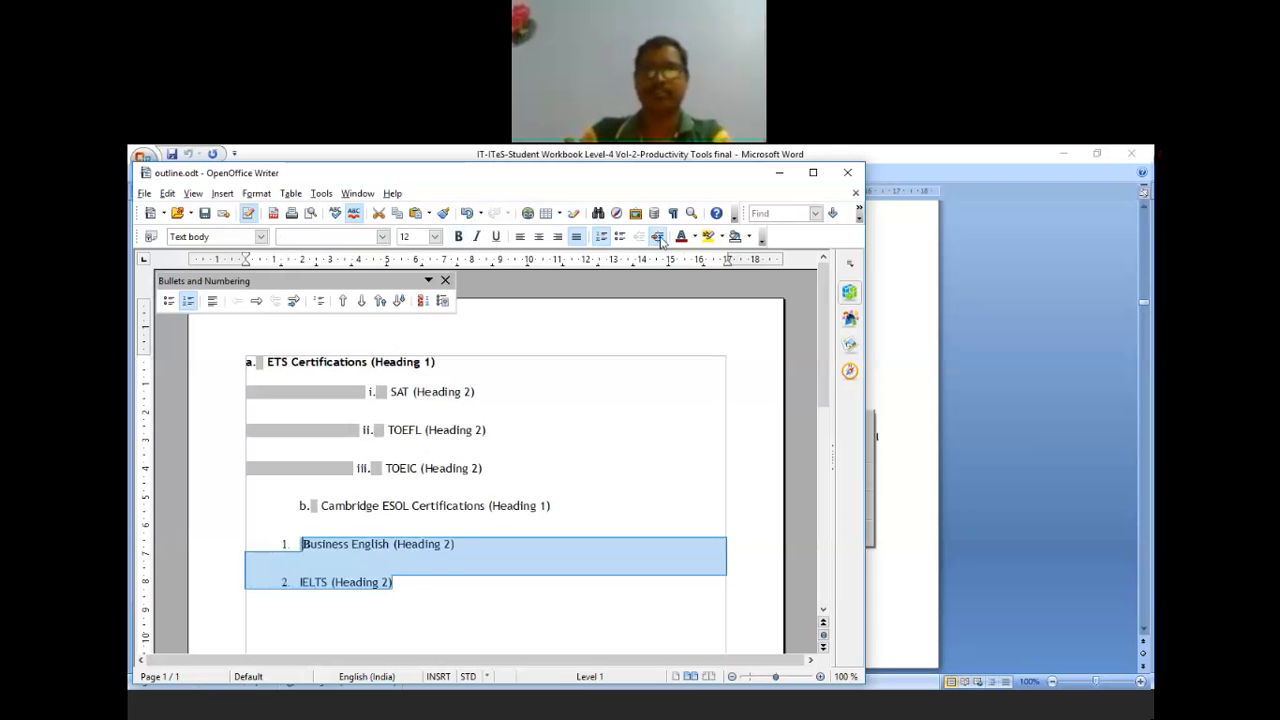
left_click(657, 238)
left_click(657, 238)
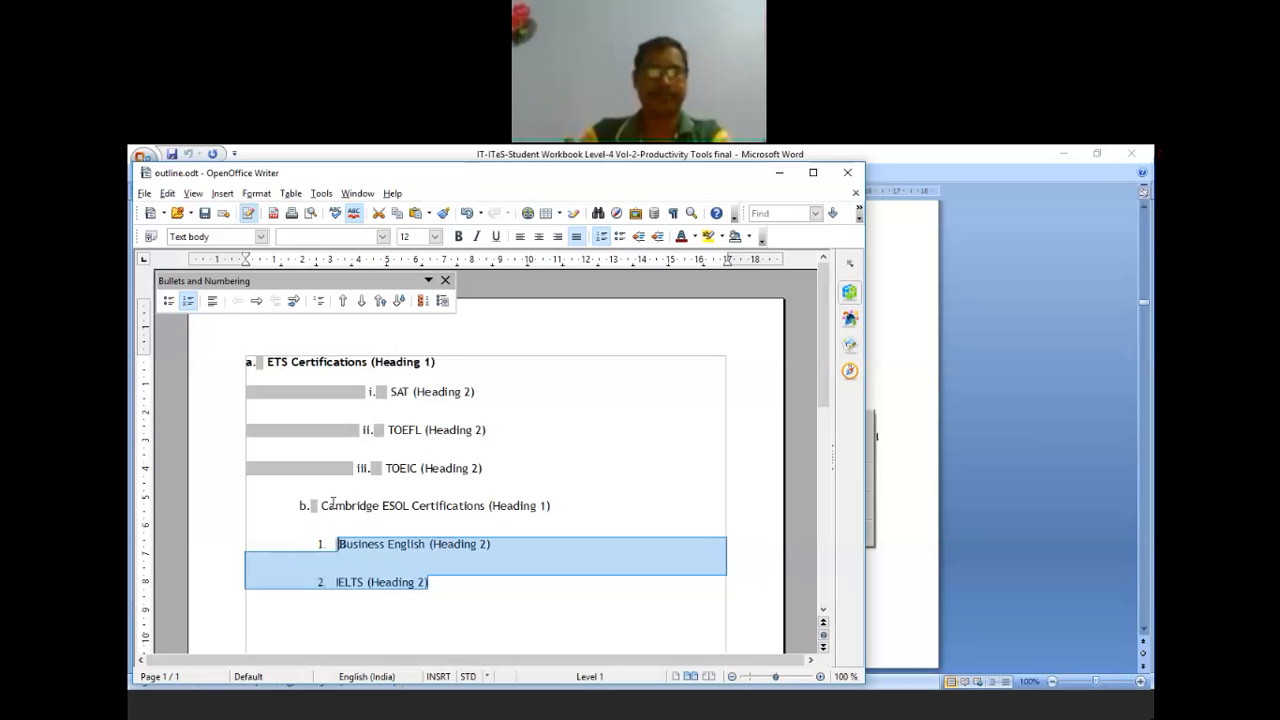
Decrease the indent of the Cambridge ESOL Certifications (Heading 1) line.
left_click(333, 504)
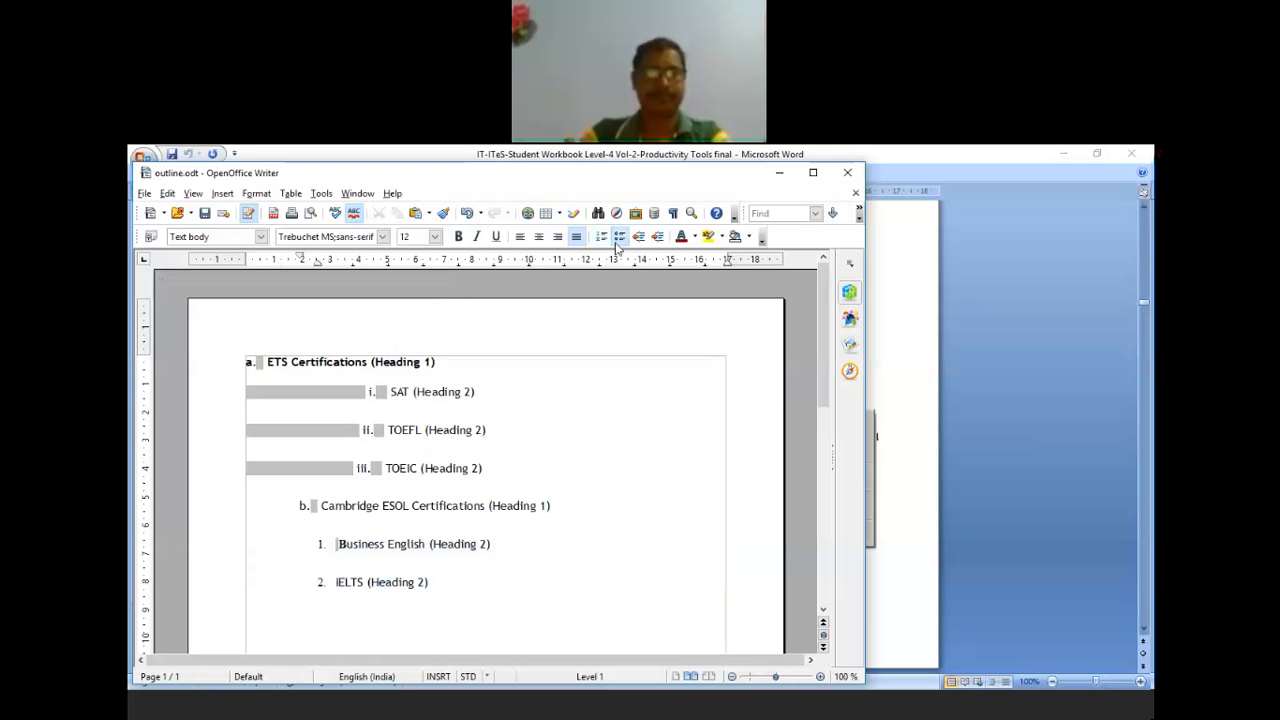
left_click(639, 238)
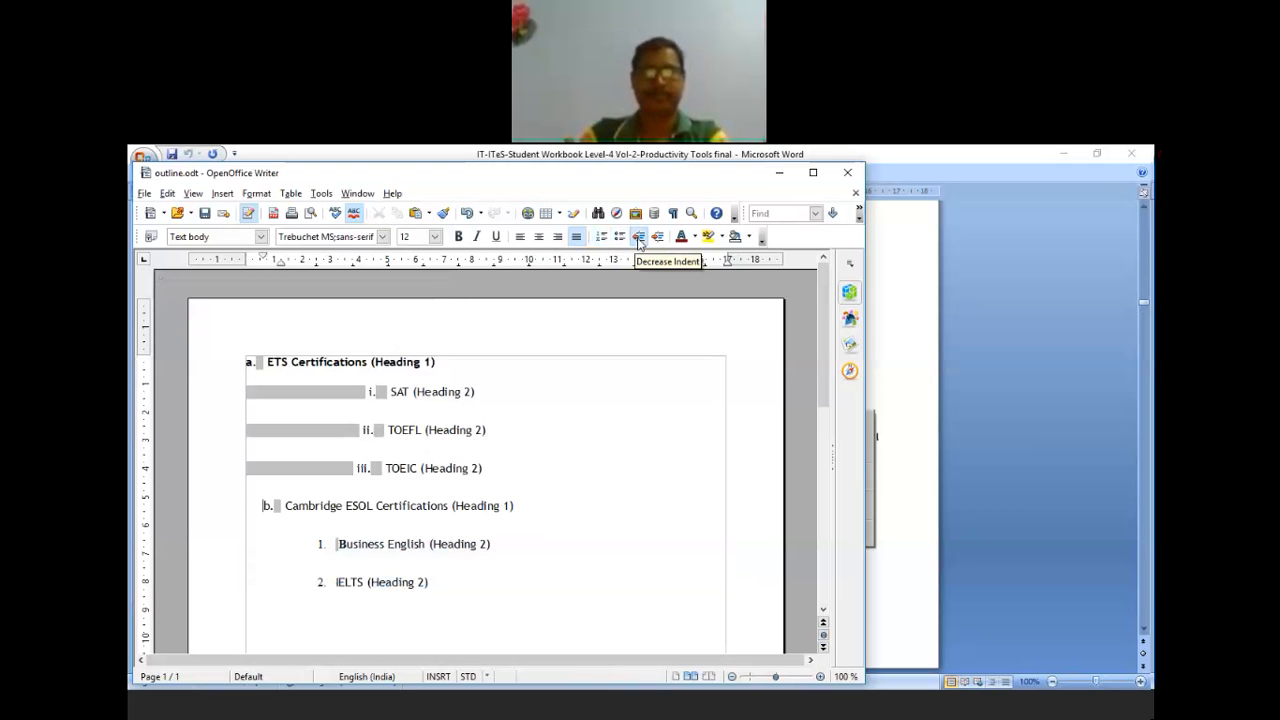
Maximize the document window, open Styles and Formatting, and pick the Heading 1 style for the ETS Certifications line.
left_click(447, 361)
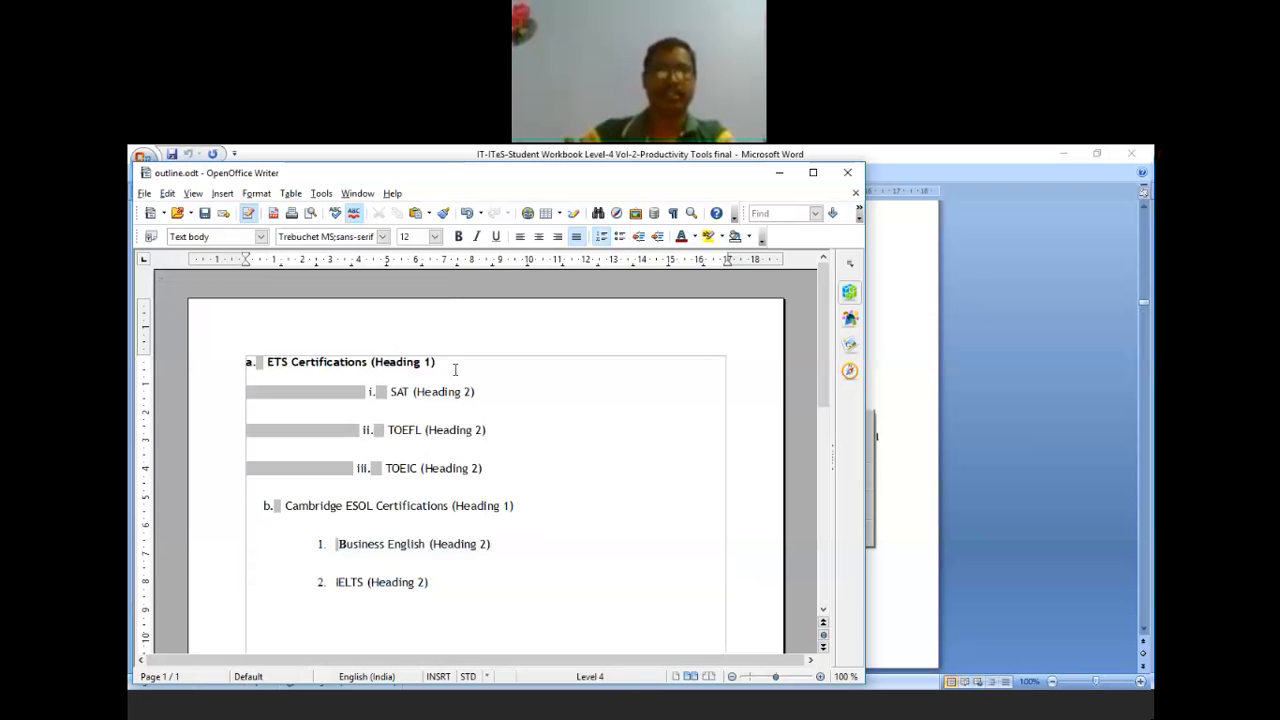
left_click_drag(455, 370, 269, 228)
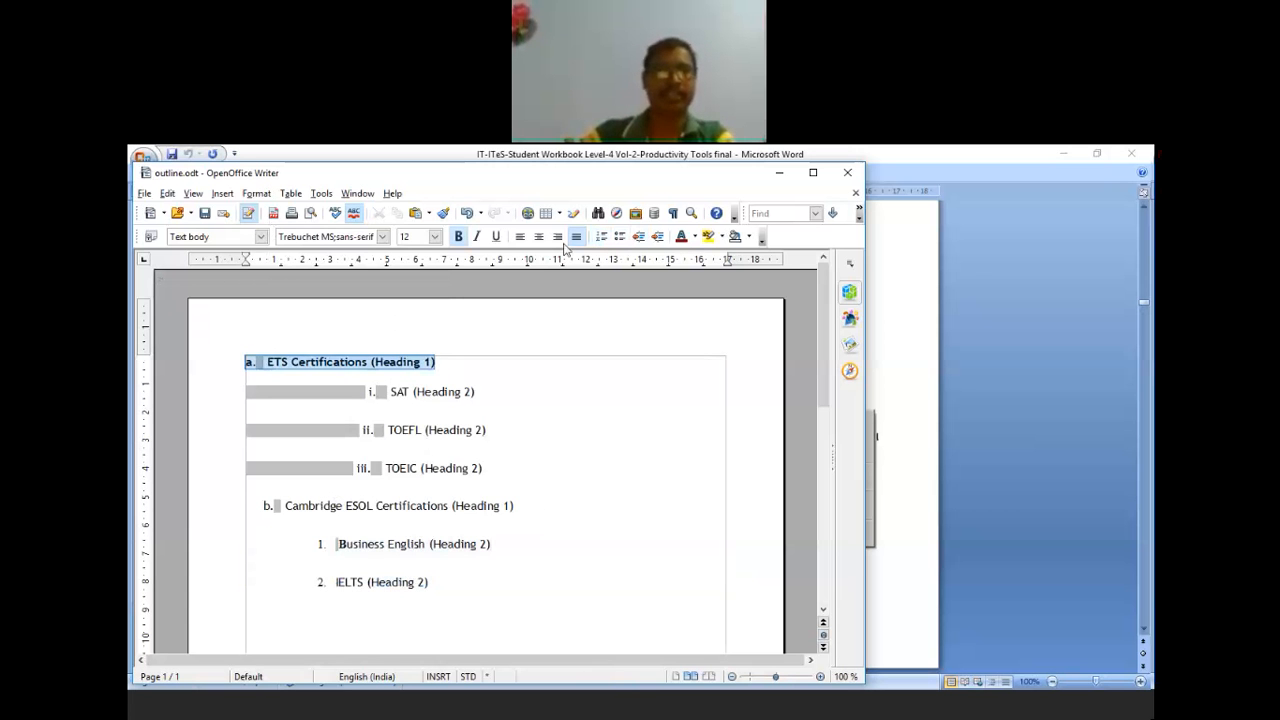
left_click(813, 173)
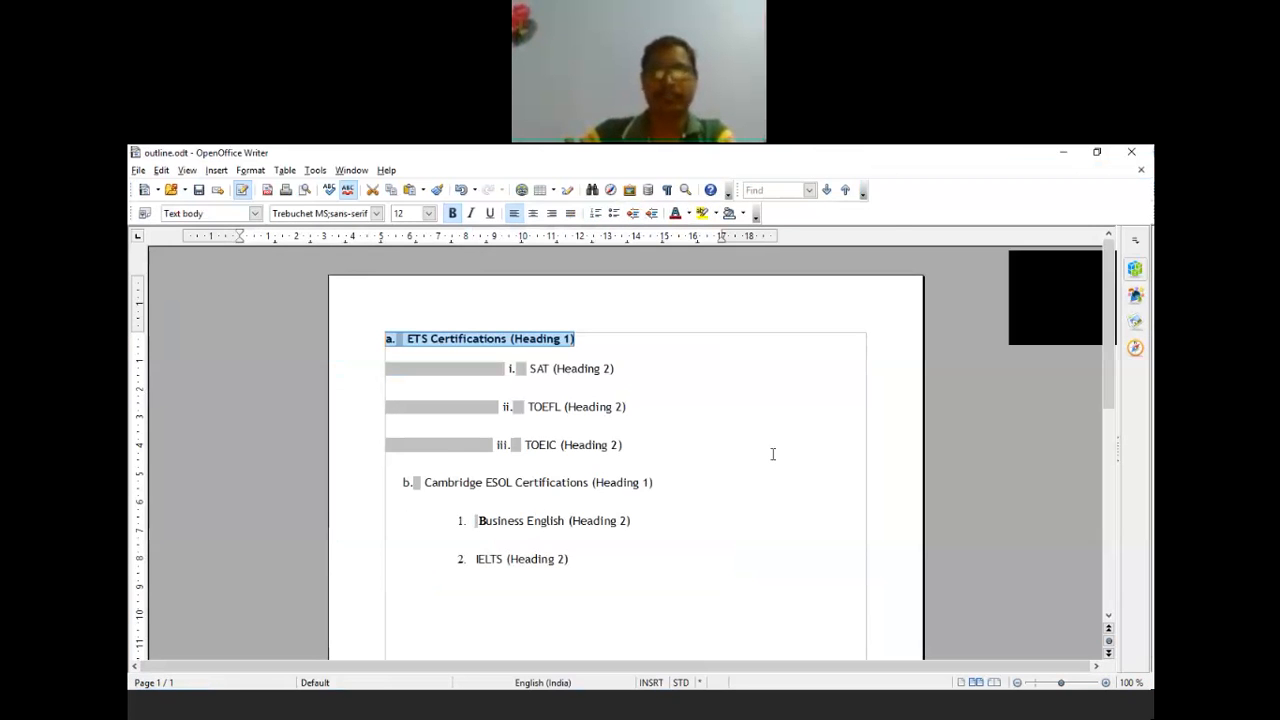
left_click(756, 218)
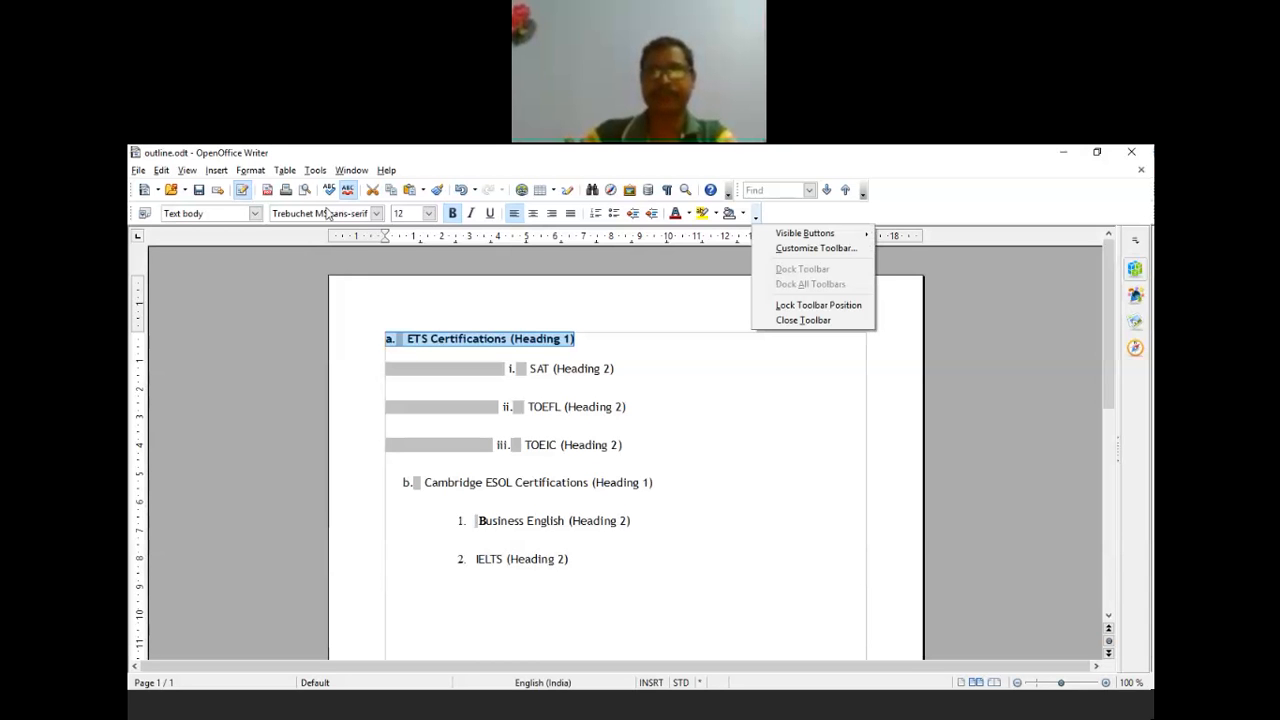
left_click(309, 298)
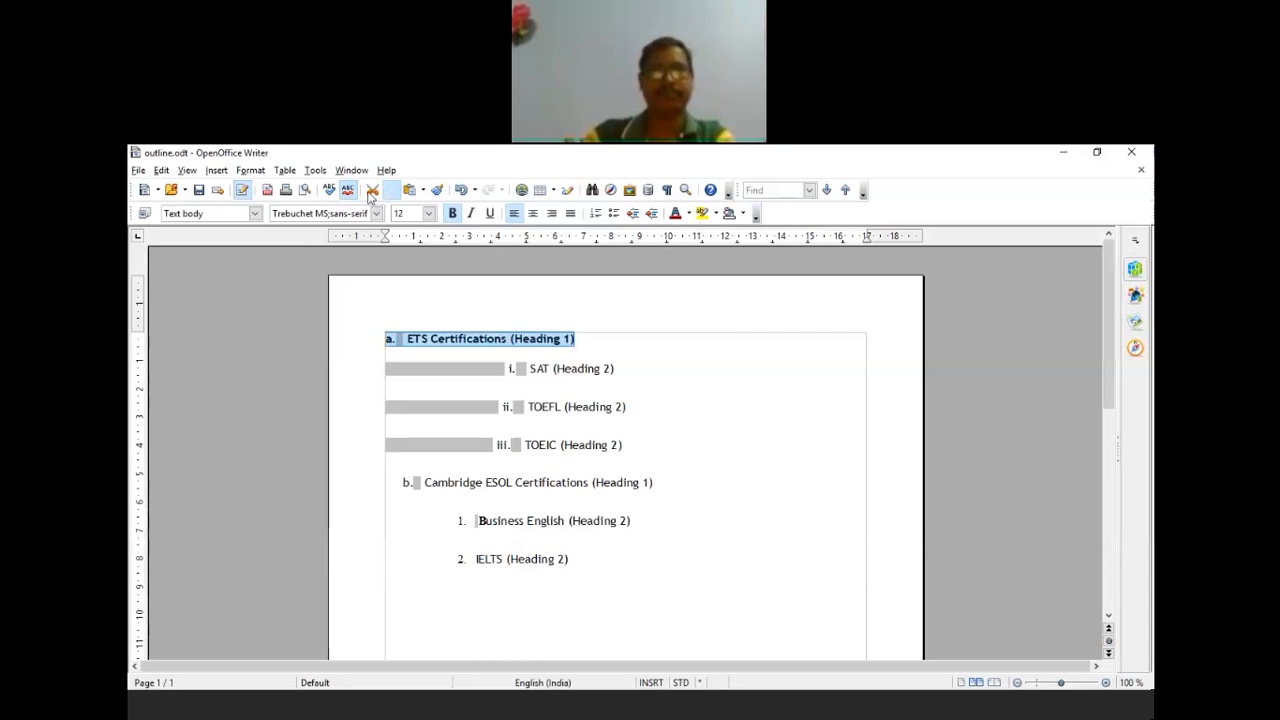
left_click(249, 170)
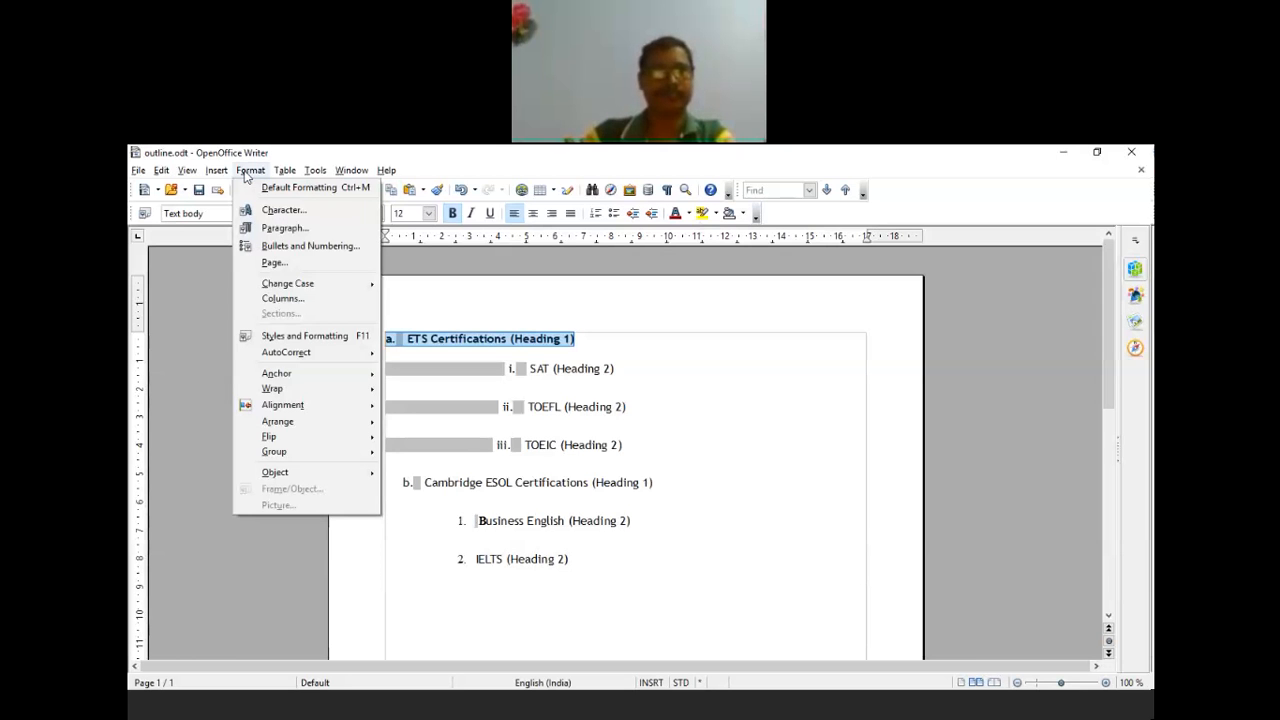
left_click(312, 340)
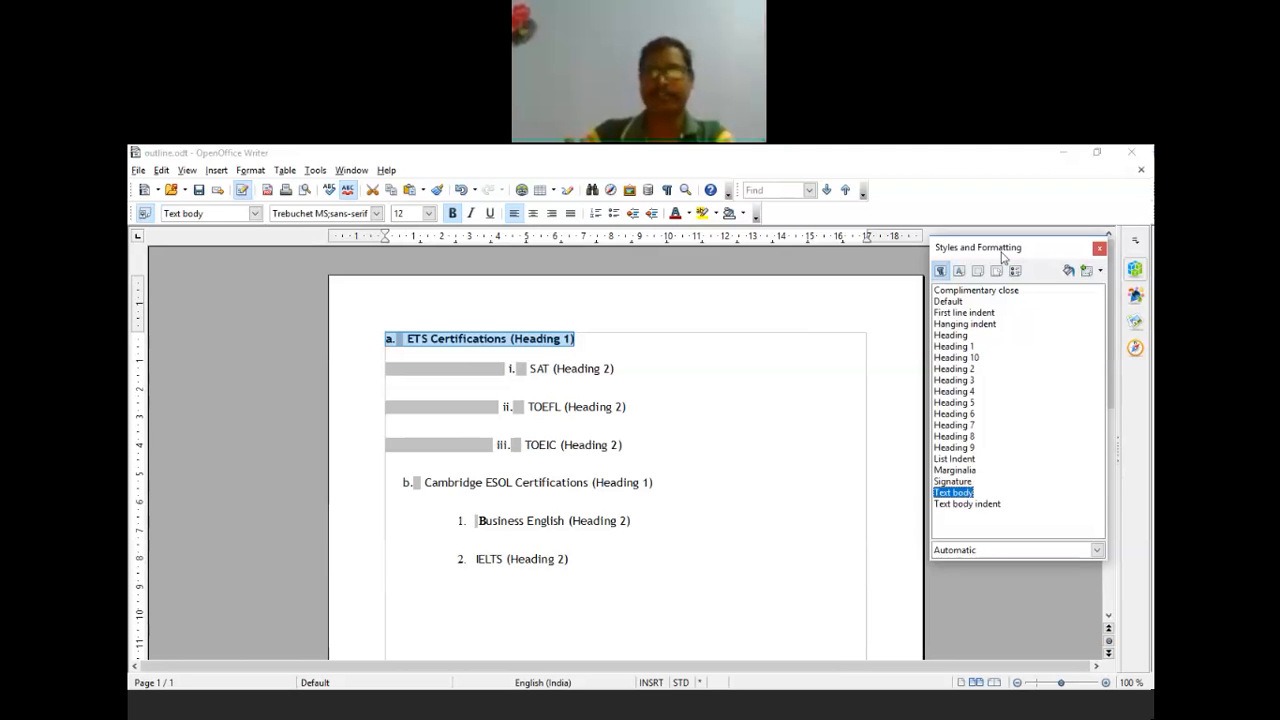
left_click_drag(985, 247, 983, 369)
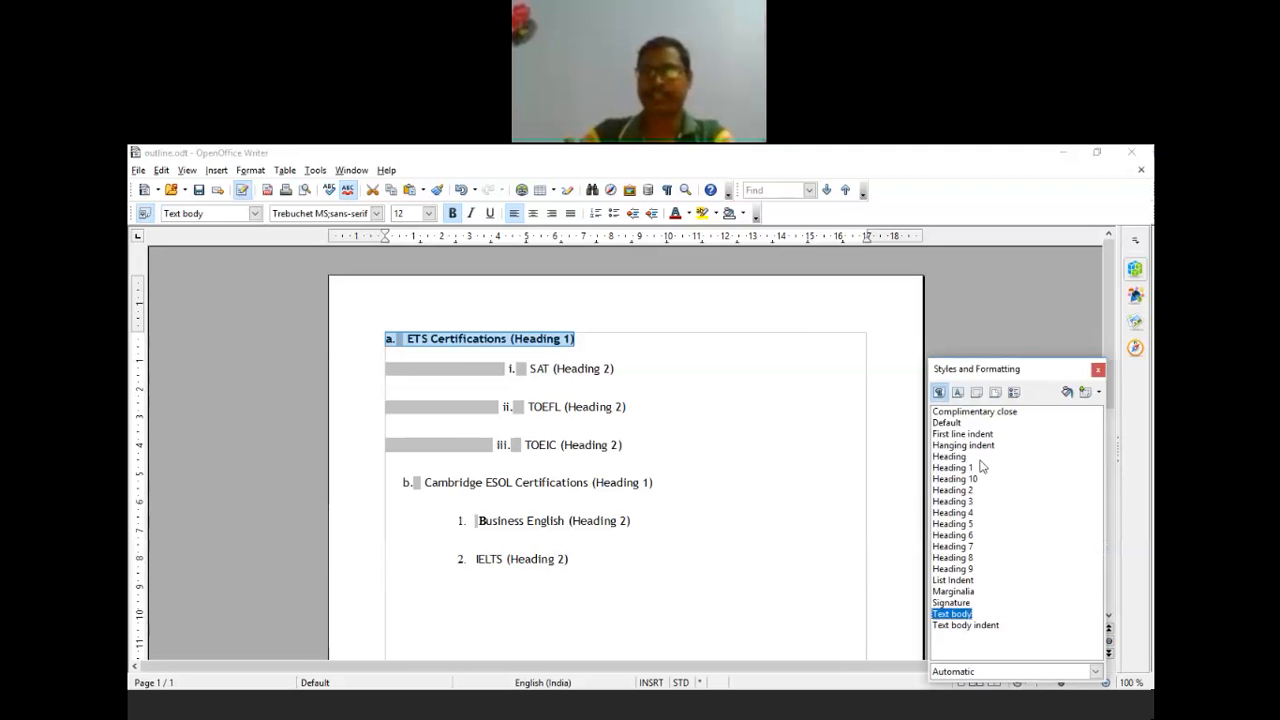
left_click(961, 468)
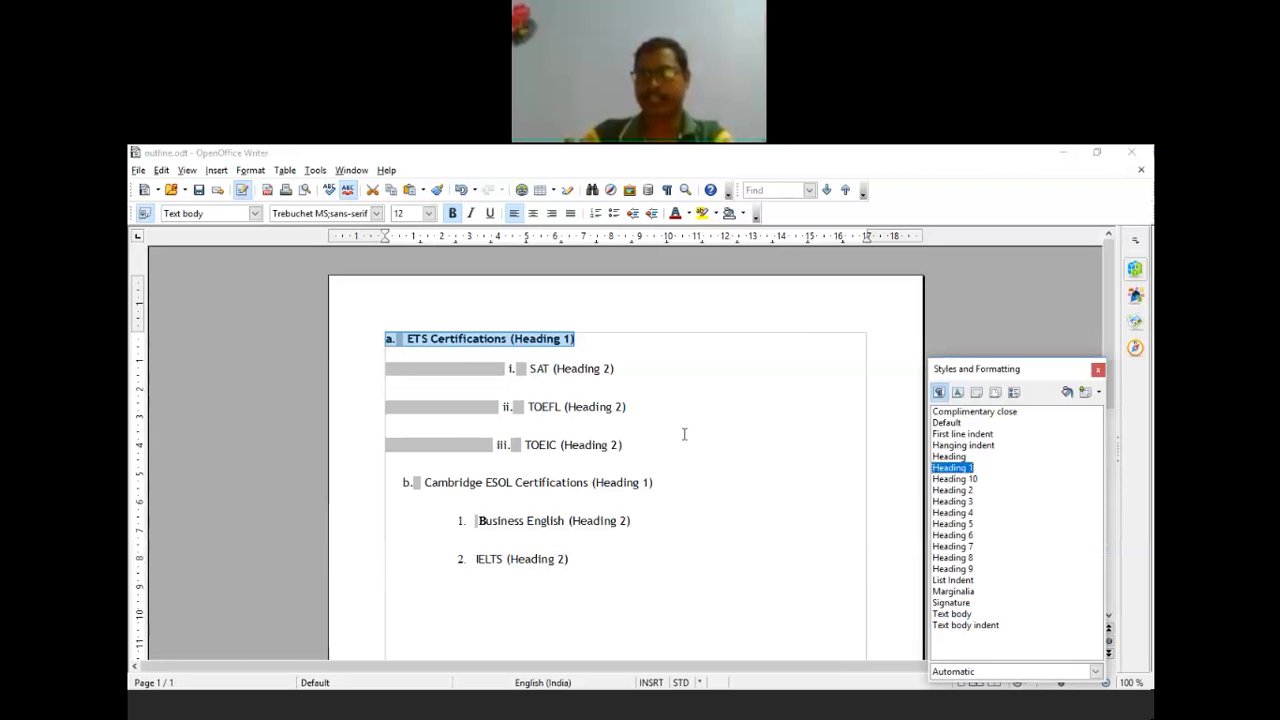
Try to apply the Heading 2 paragraph style to the SAT and TOEFL lines one at a time.
left_click_drag(531, 368, 652, 368)
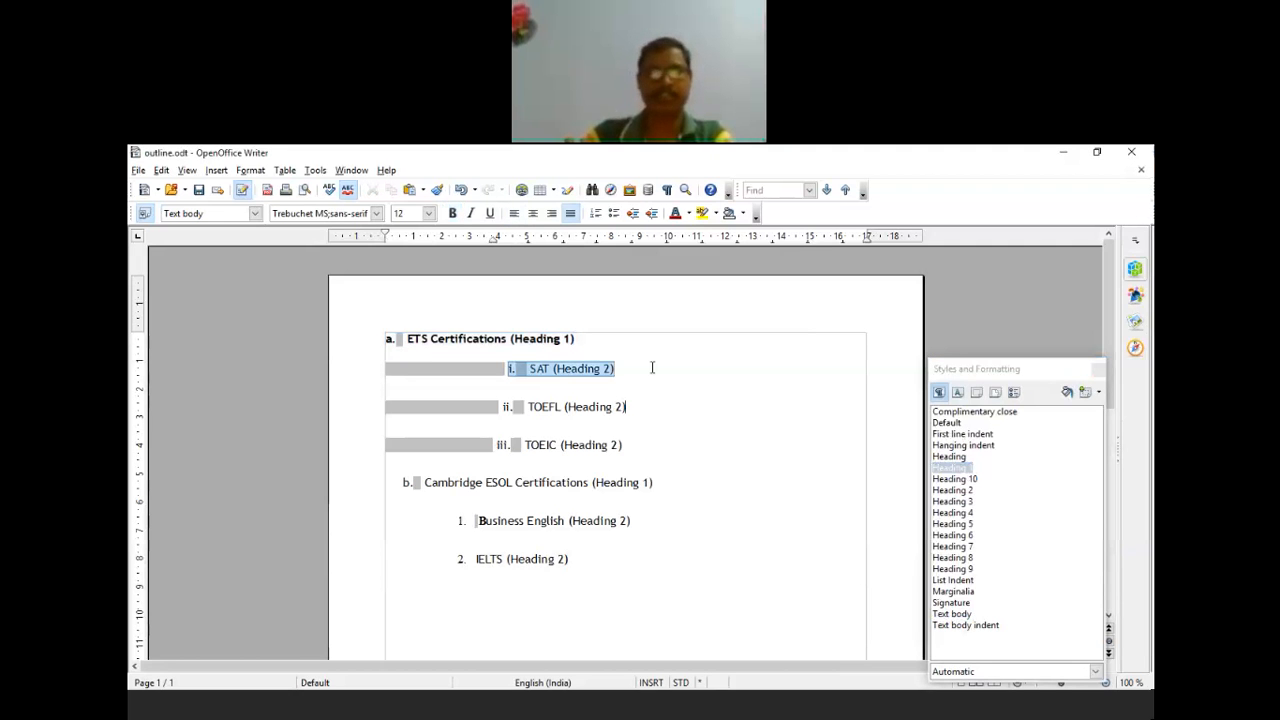
double_click(955, 490)
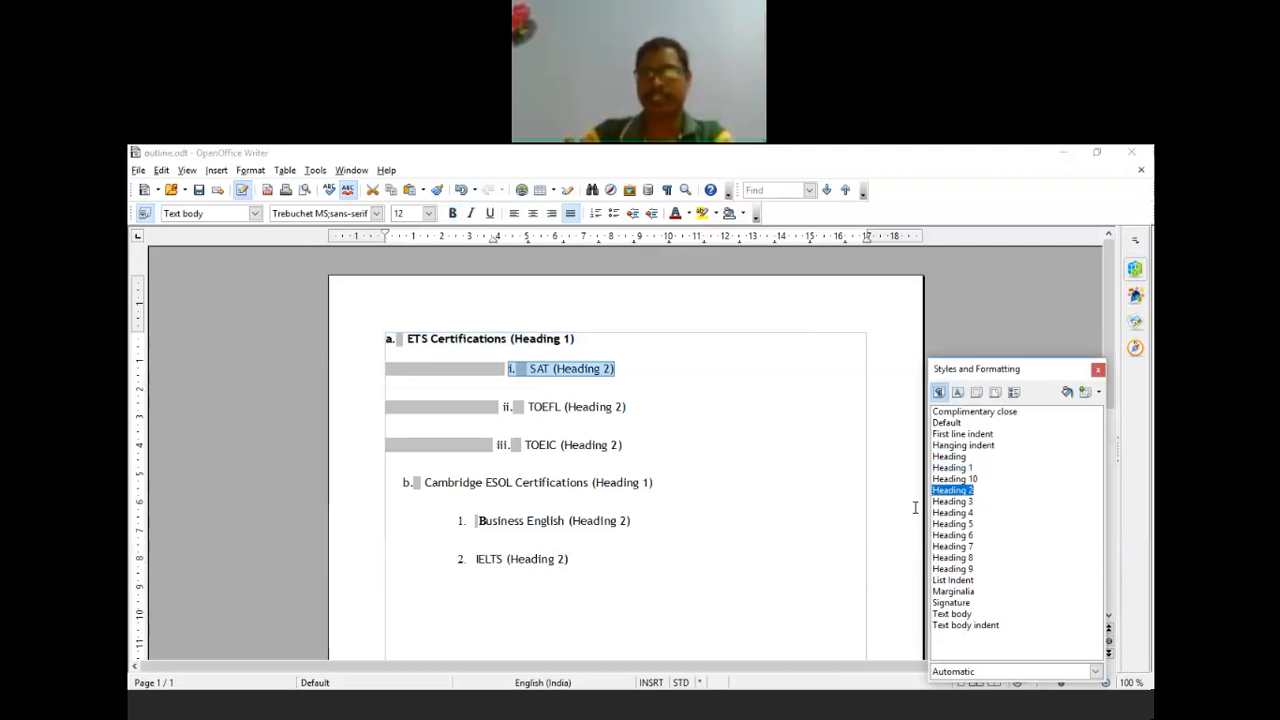
left_click(634, 400)
left_click_drag(507, 410, 639, 405)
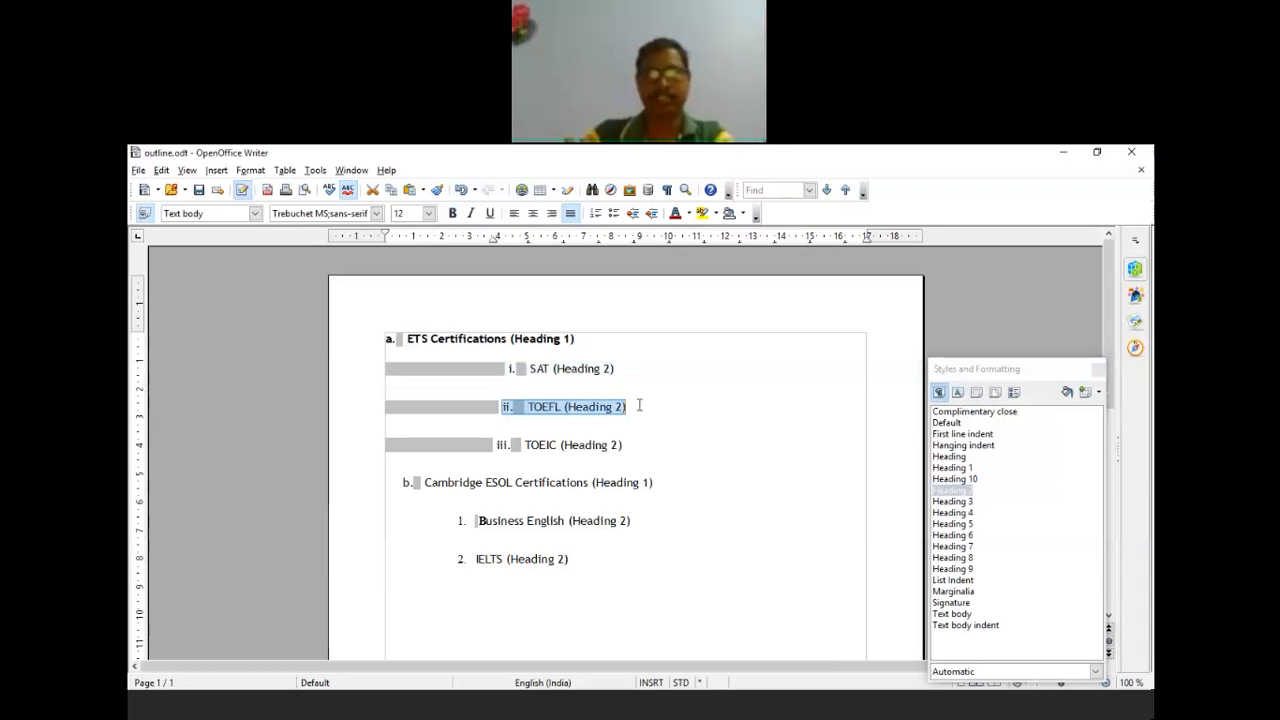
left_click(960, 493)
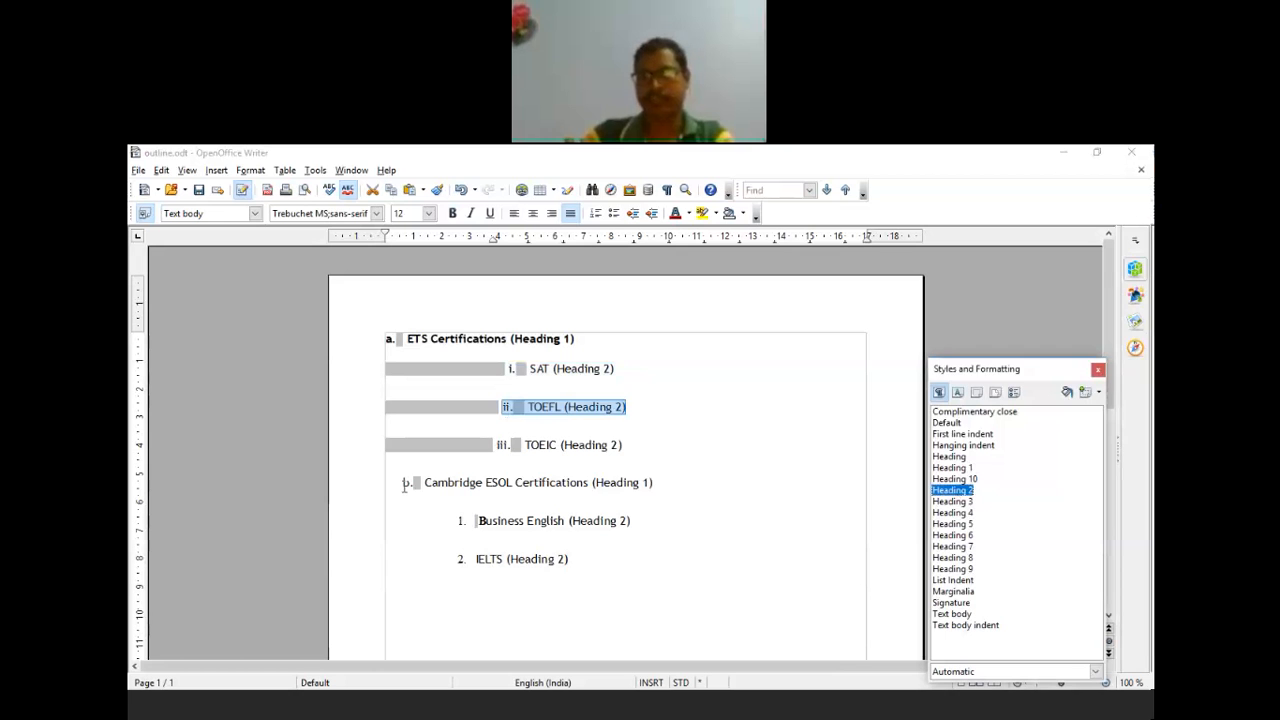
Apply the Heading 1 paragraph style to the Cambridge ESOL Certifications line.
left_click_drag(404, 485, 694, 482)
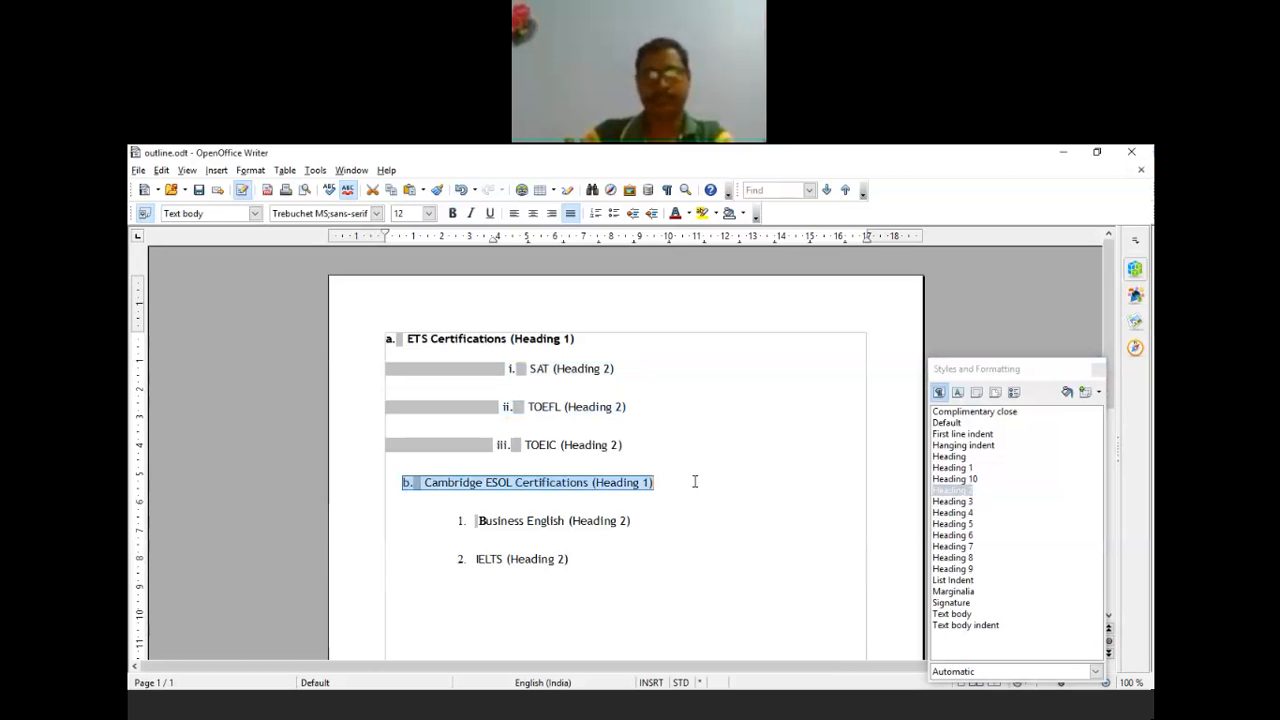
left_click(951, 468)
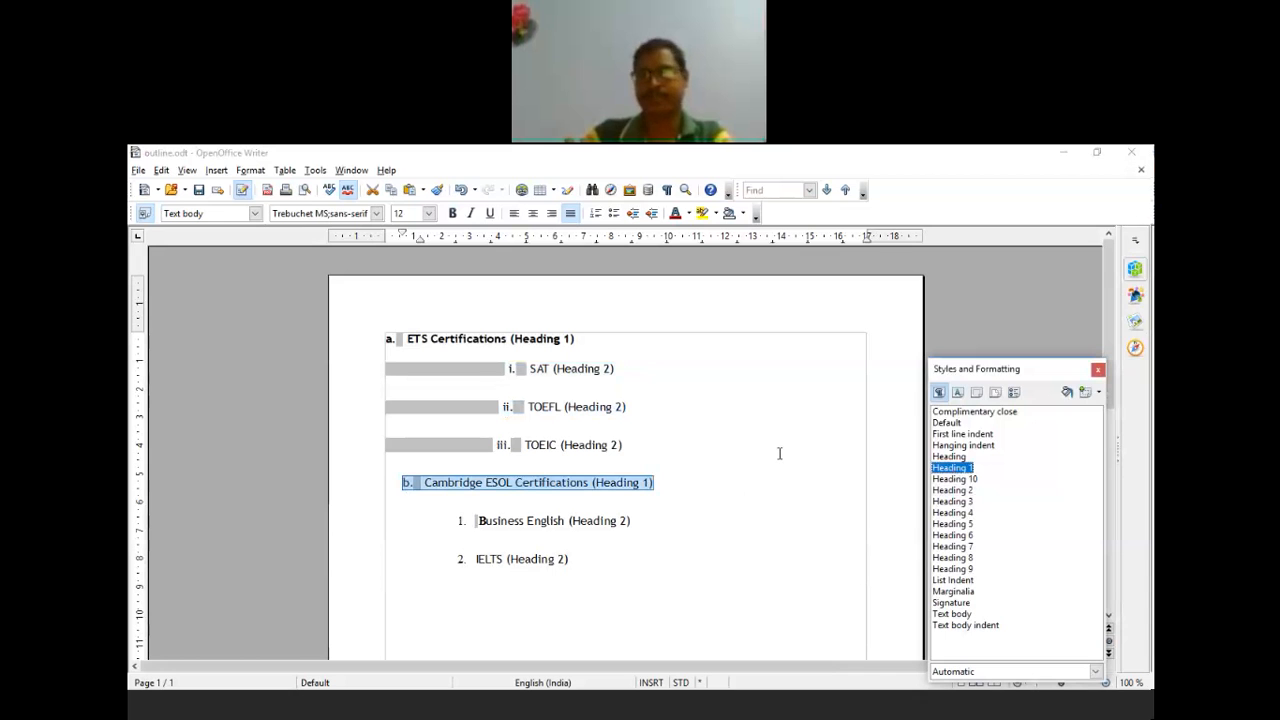
double_click(955, 468)
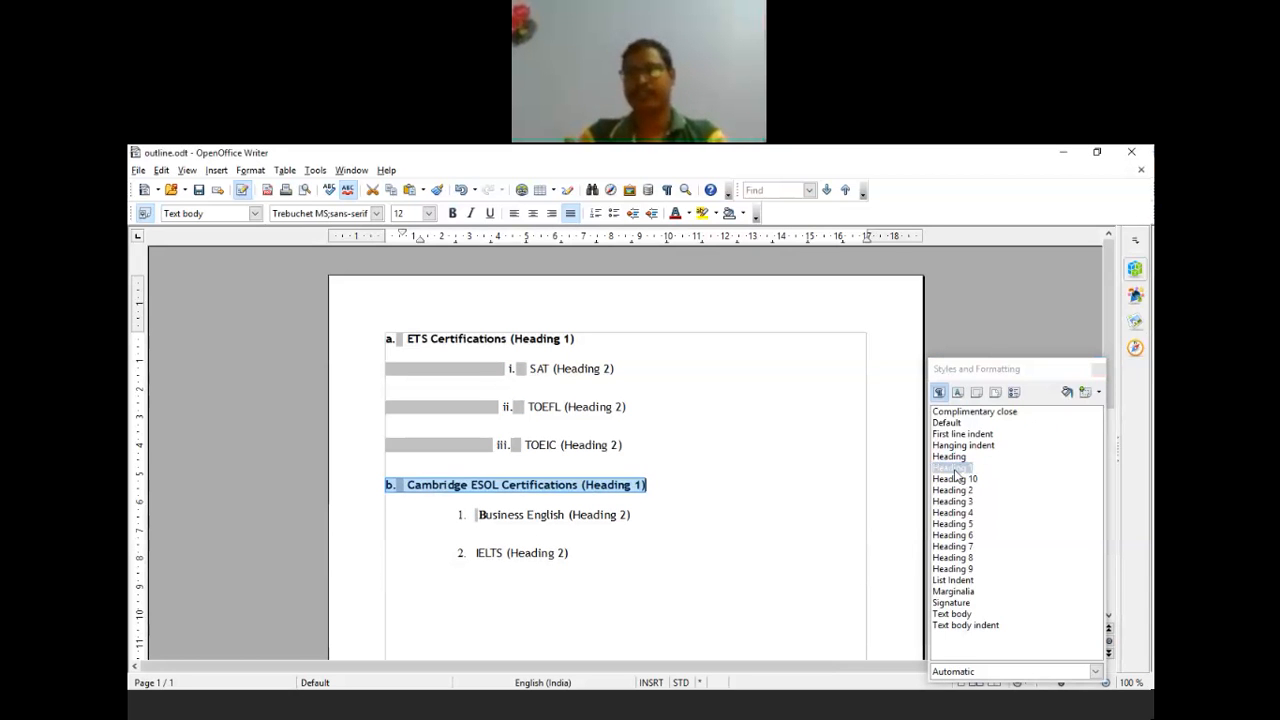
left_click(680, 583)
Apply the Heading 2 paragraph style to the SAT, TOEFL and TOEIC lines together.
left_click(511, 370)
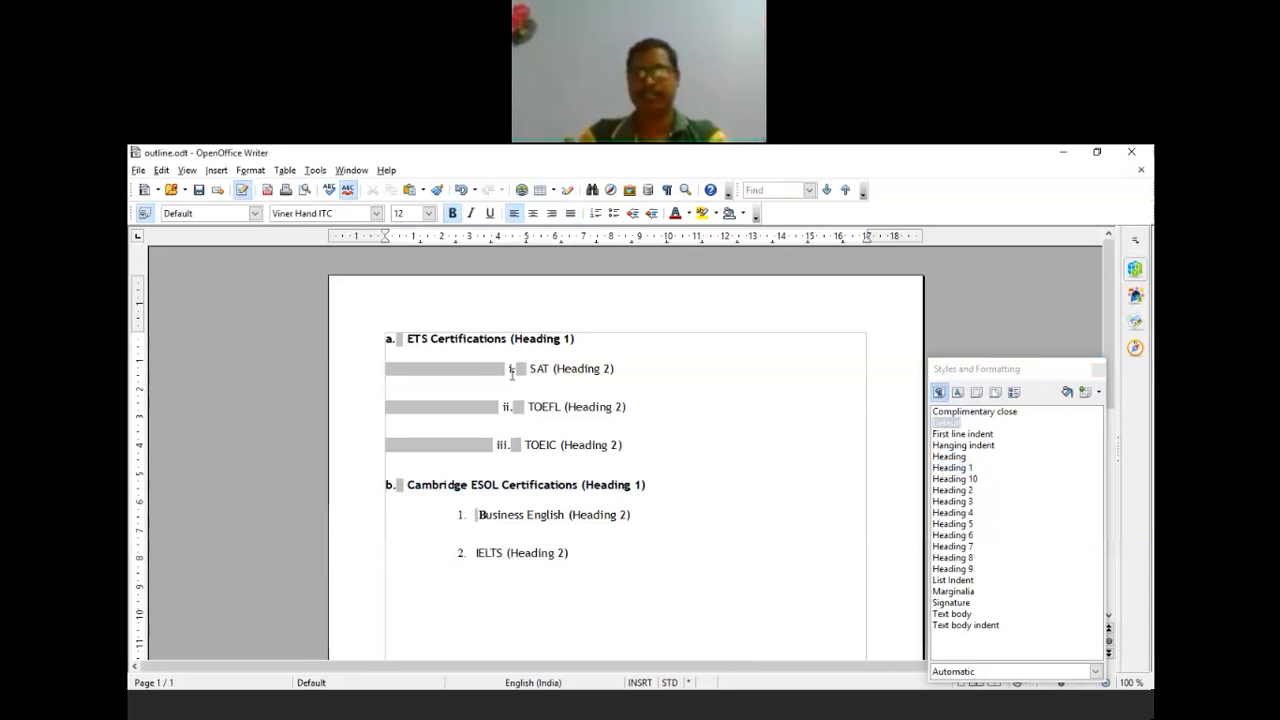
left_click_drag(511, 373, 622, 446)
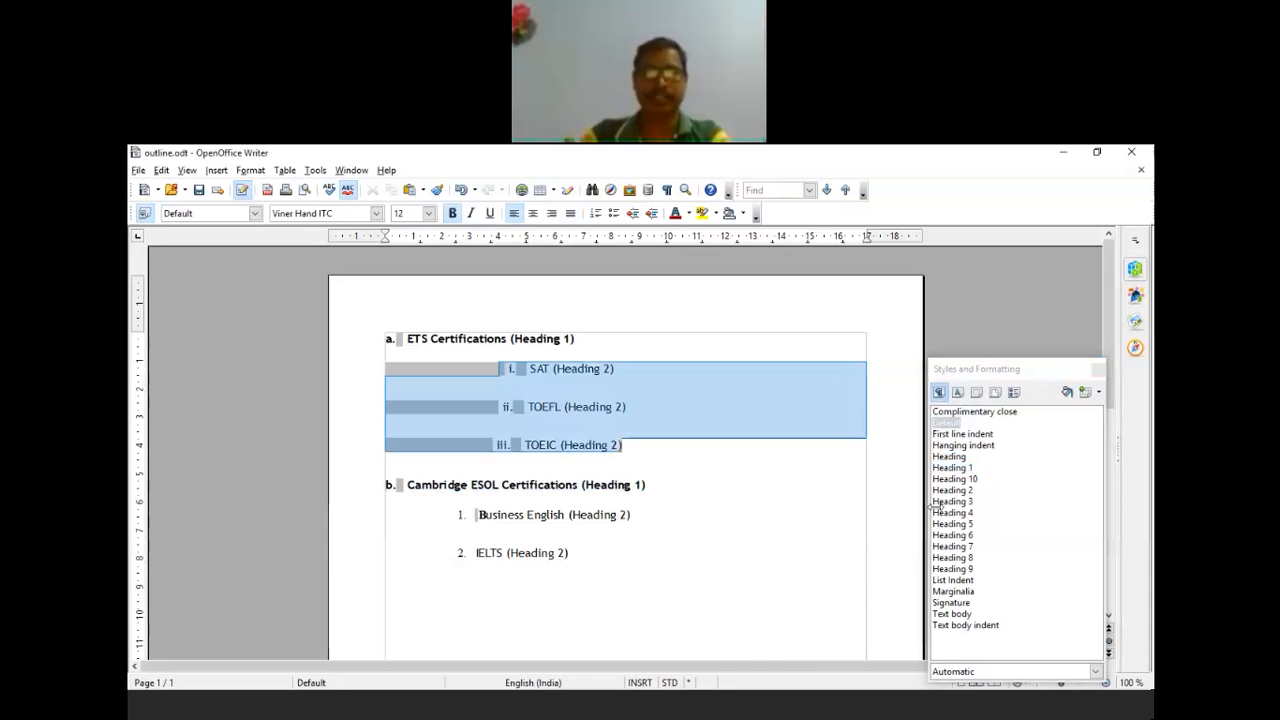
double_click(953, 491)
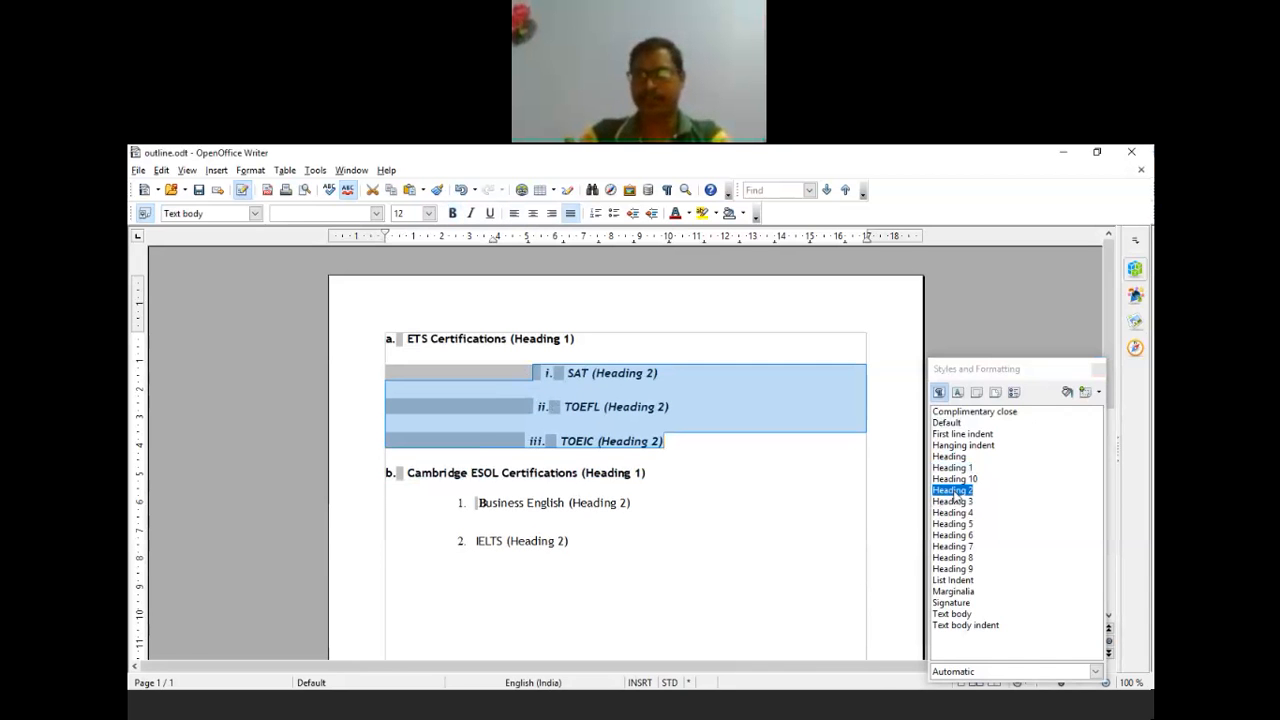
left_click(808, 564)
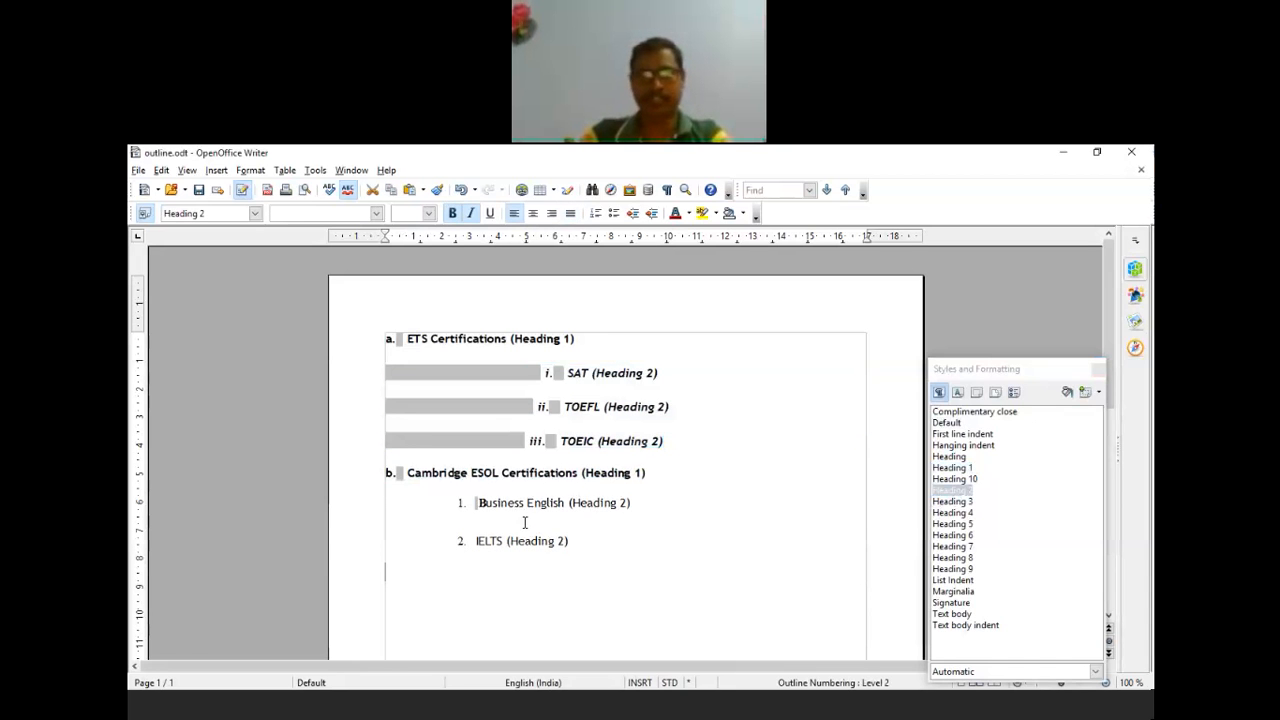
Apply the Heading 2 paragraph style to the Business English and IELTS lines together.
left_click_drag(478, 502, 570, 541)
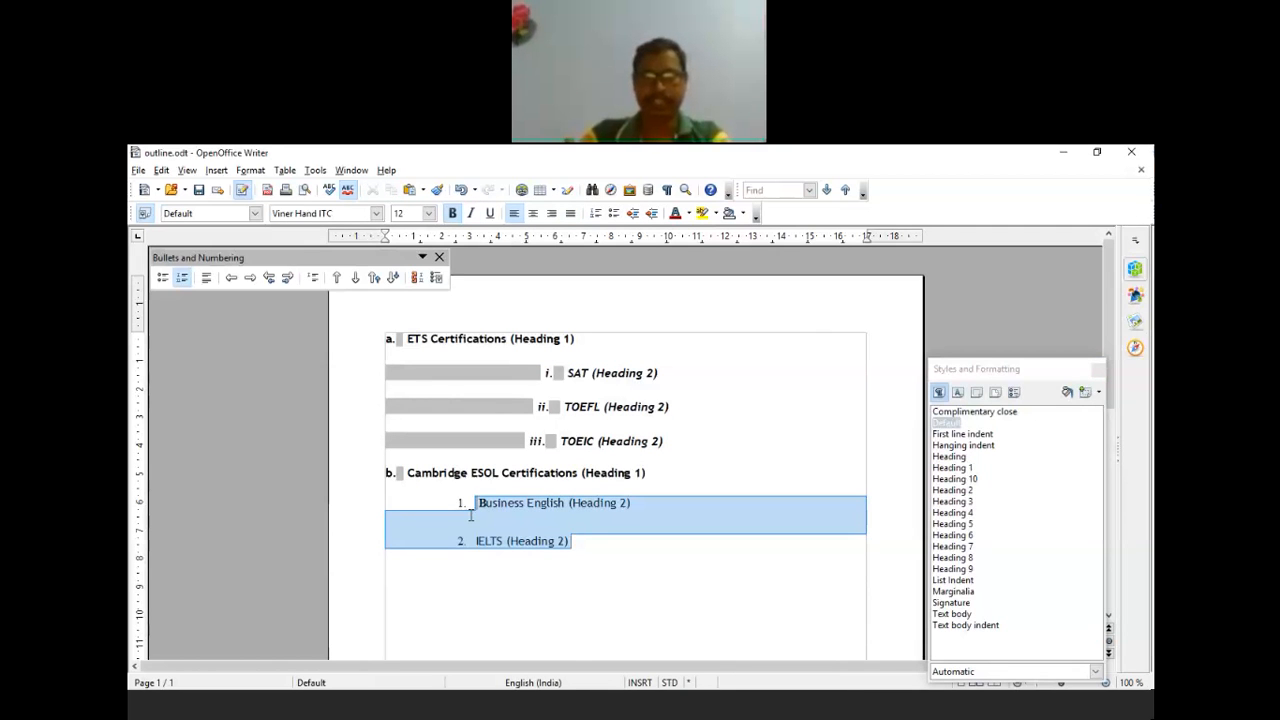
left_click(574, 553)
left_click_drag(574, 552, 457, 503)
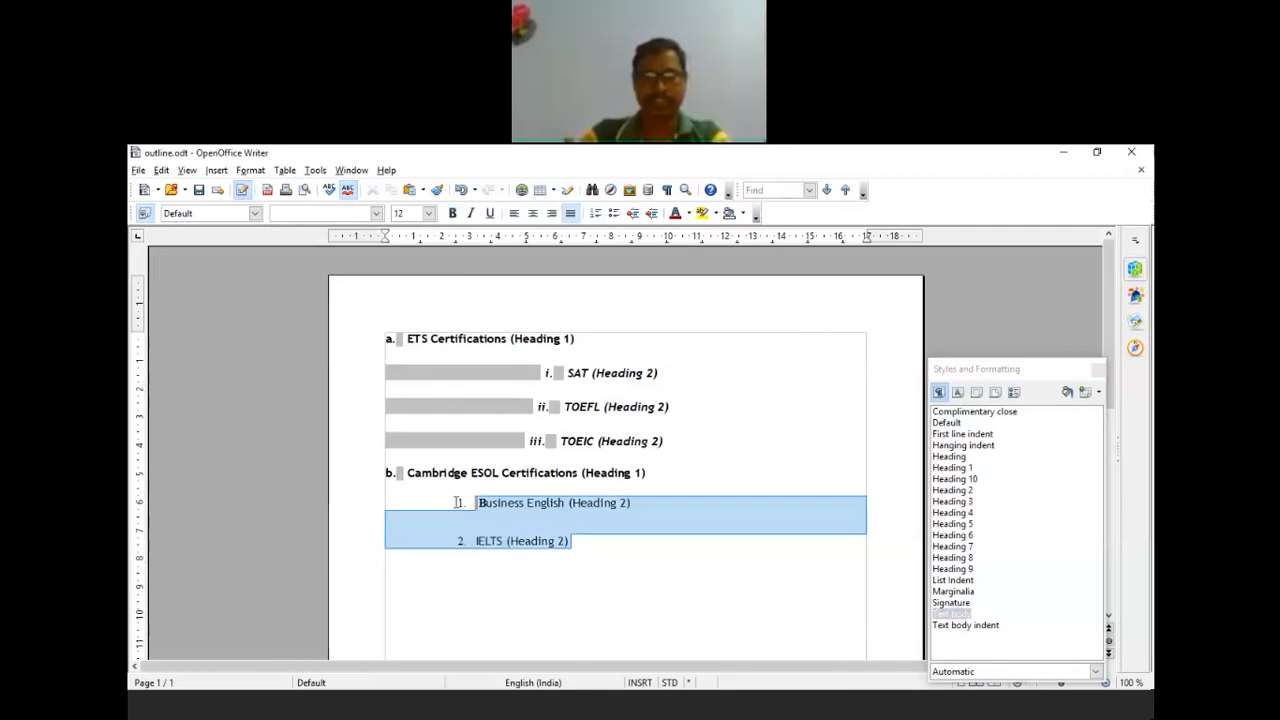
double_click(968, 493)
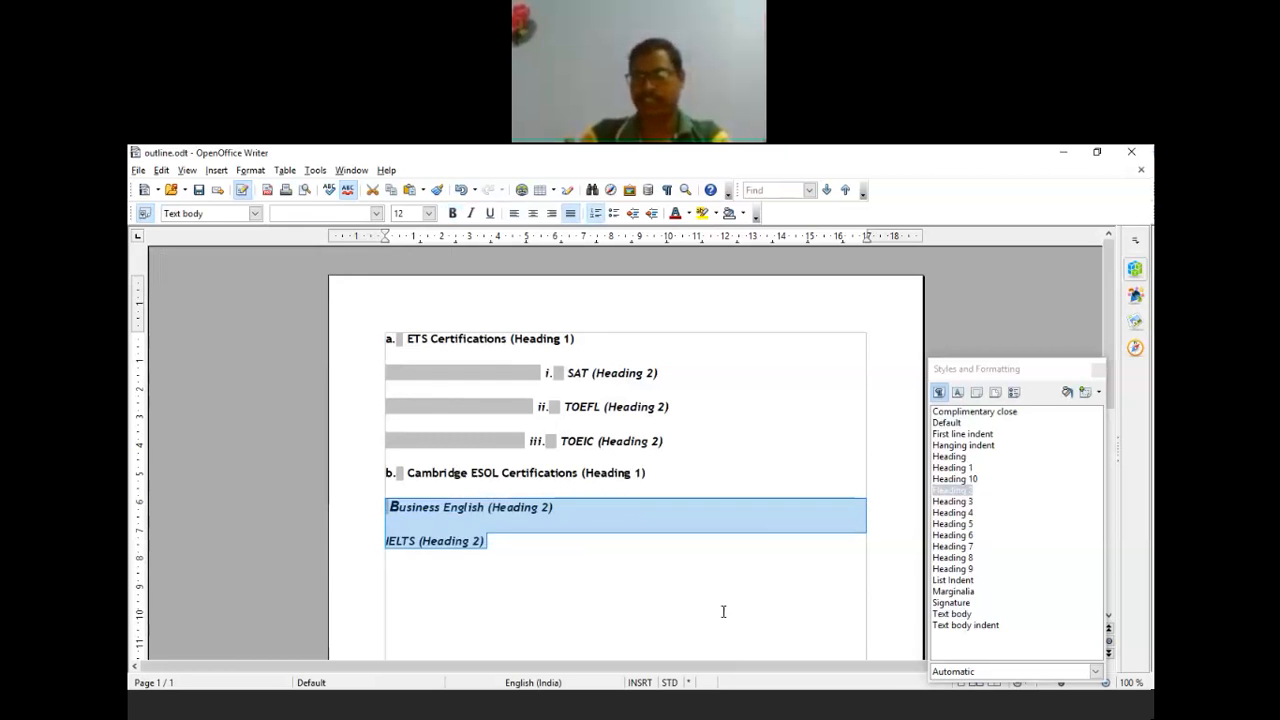
left_click(459, 552)
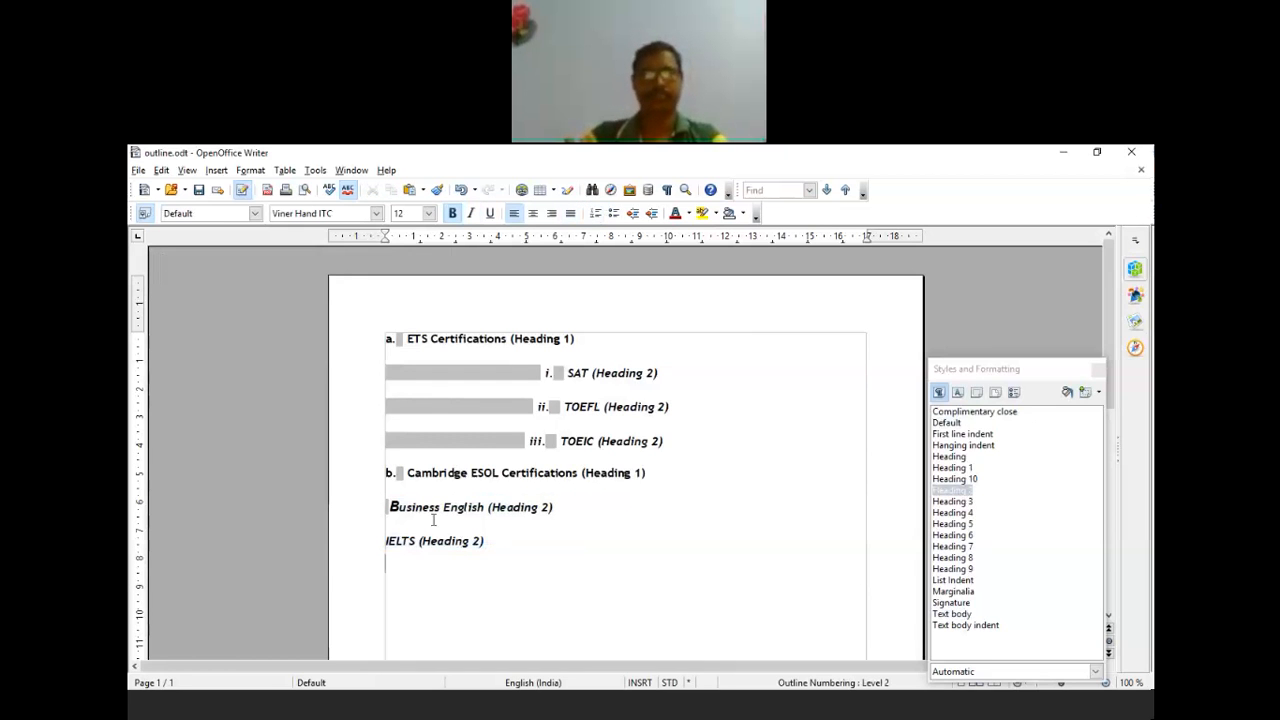
Turn the Business English and IELTS headings into a bulleted list.
left_click_drag(392, 506, 480, 550)
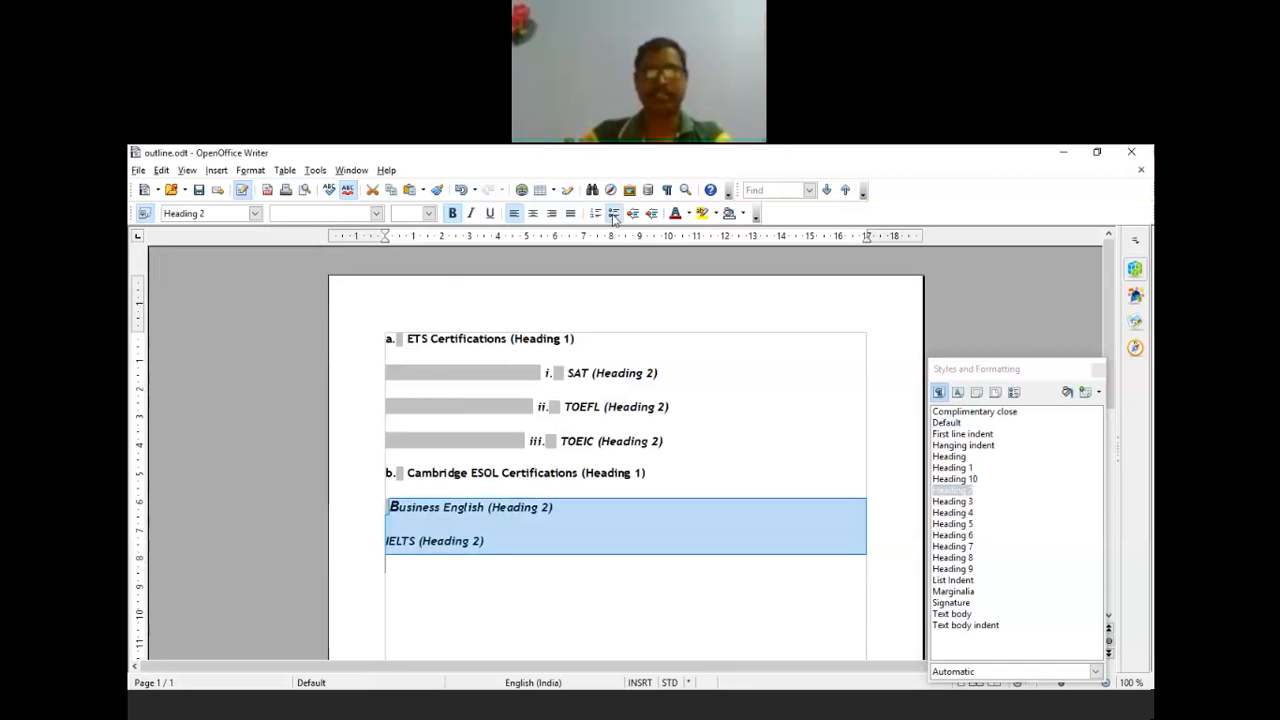
left_click(614, 218)
left_click(600, 598)
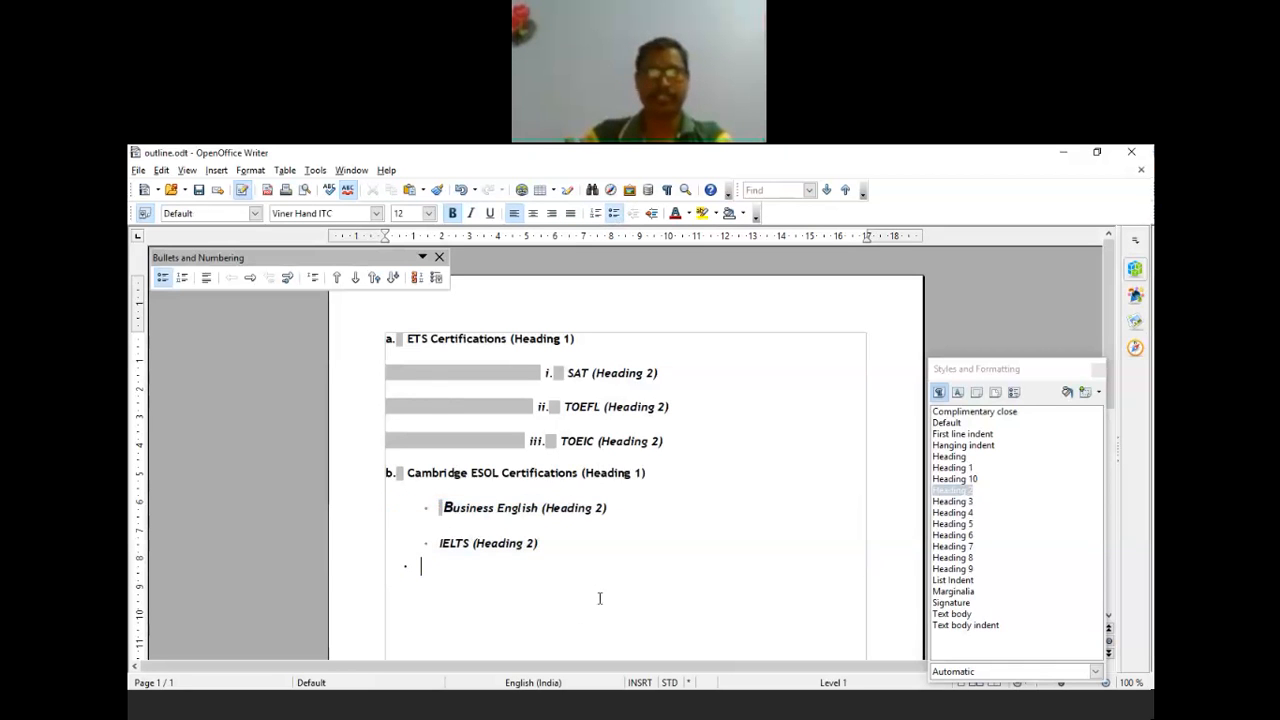
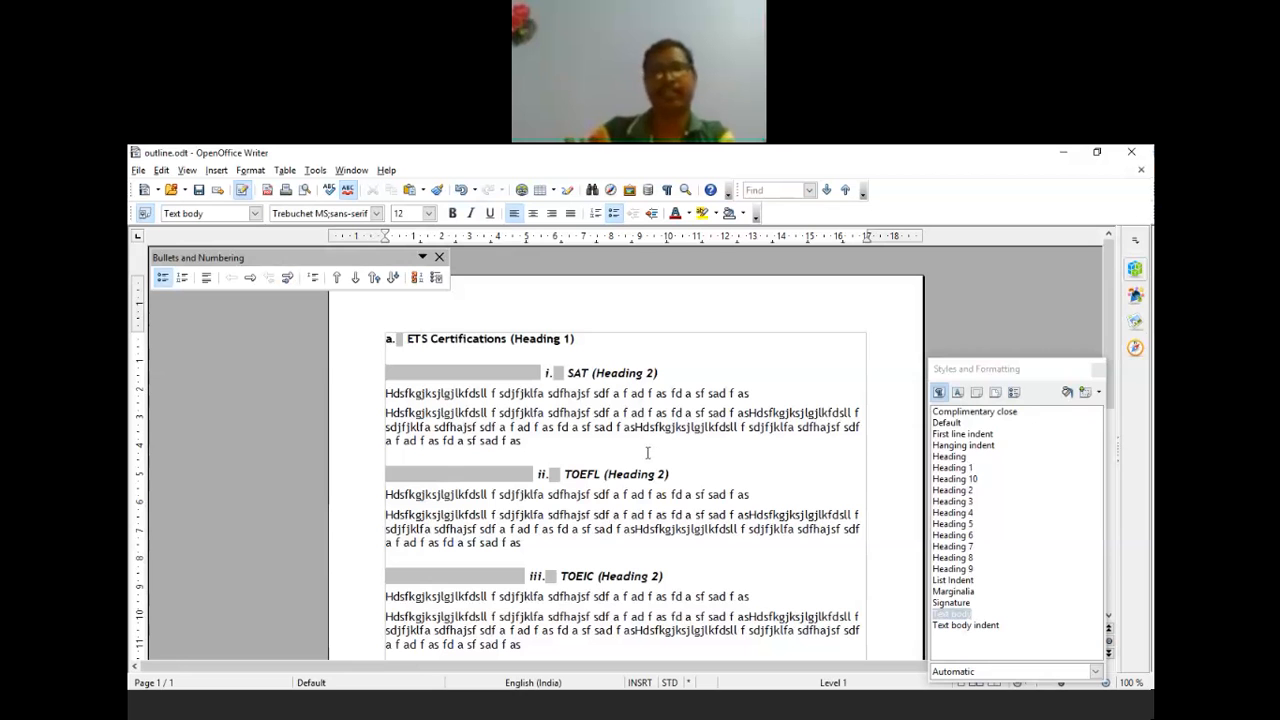
Delete the wide grey gaps before the SAT, TOEFL and TOEIC headings so they align with the margin, and save the document.
left_click(715, 466)
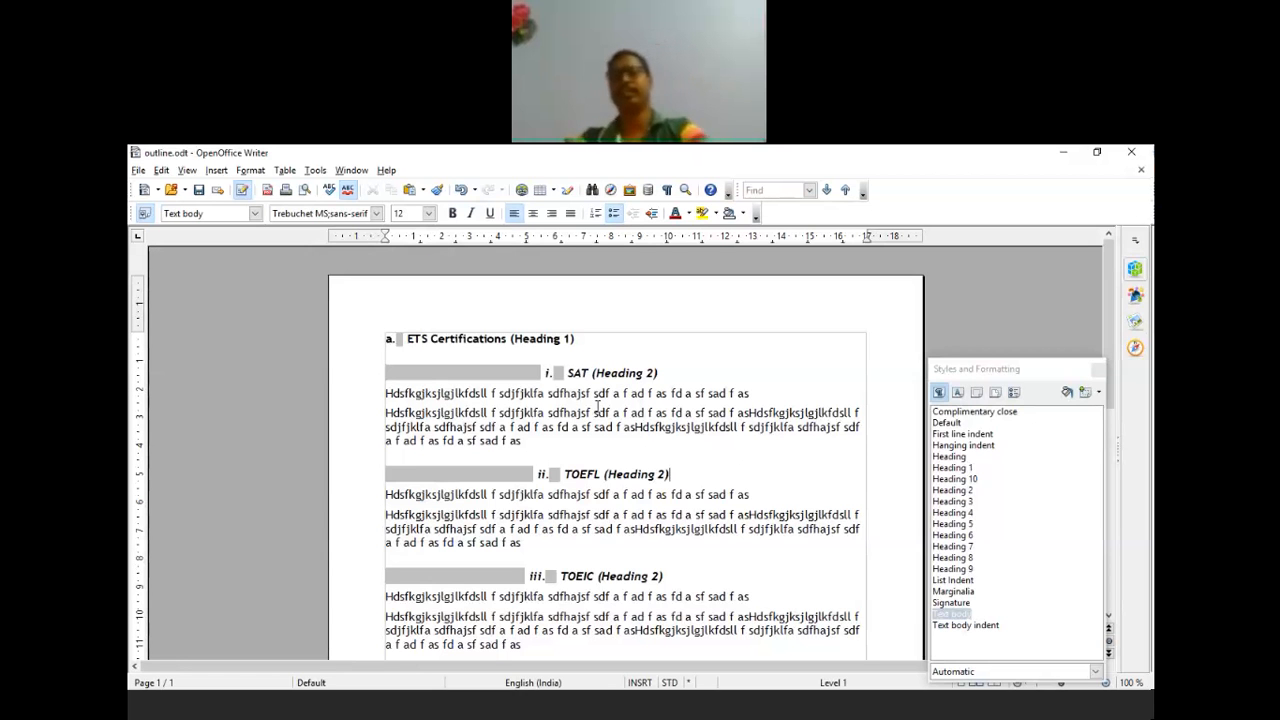
left_click(388, 372)
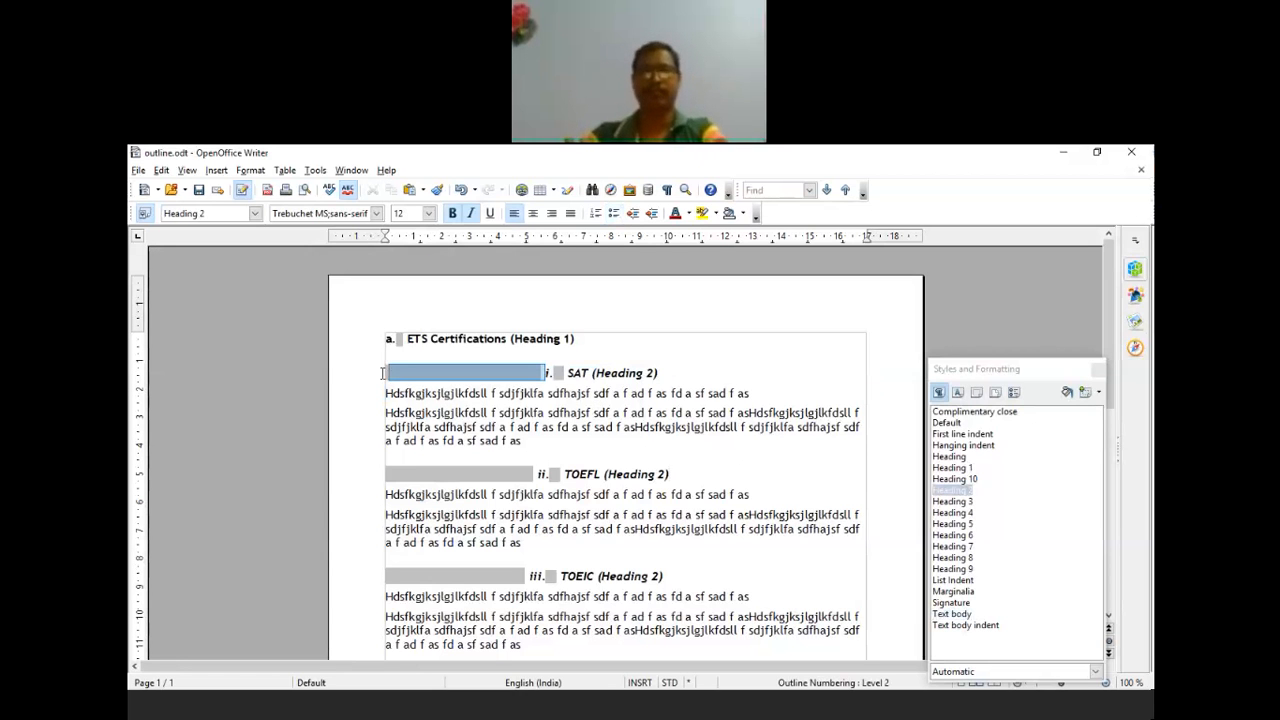
key("BackSpace")
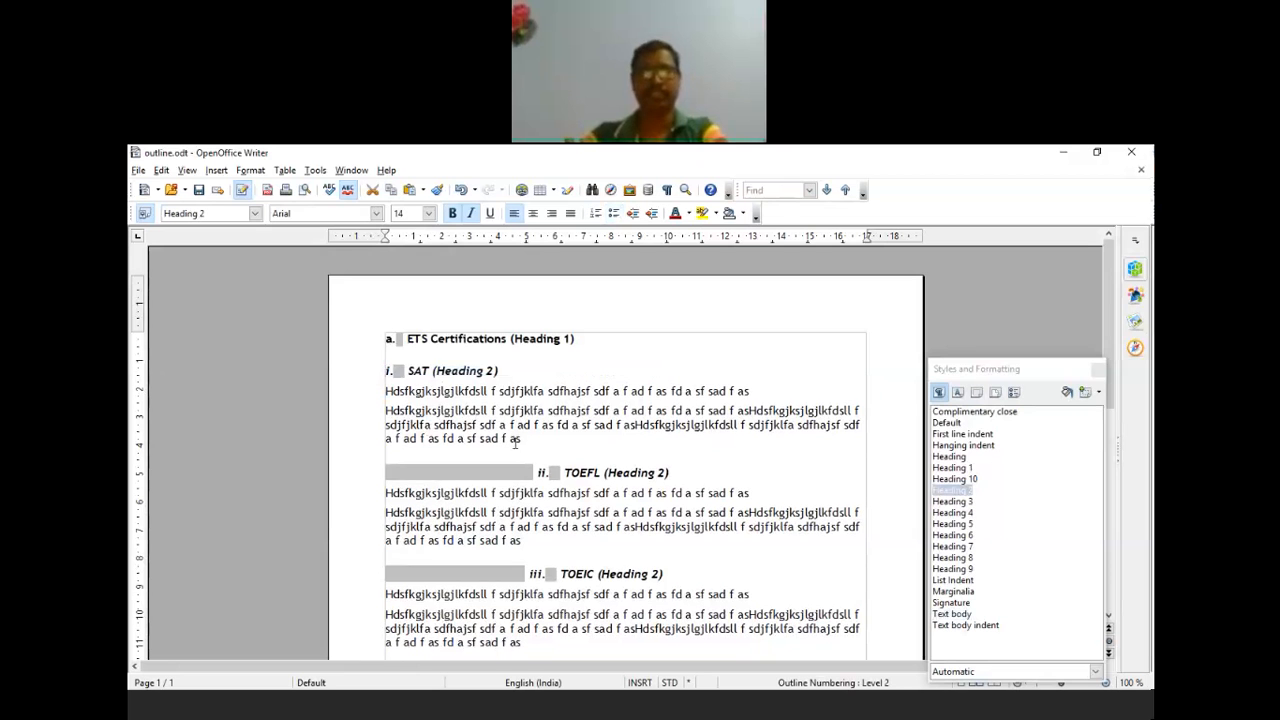
triple_click(389, 481)
left_click(379, 481)
key("BackSpace")
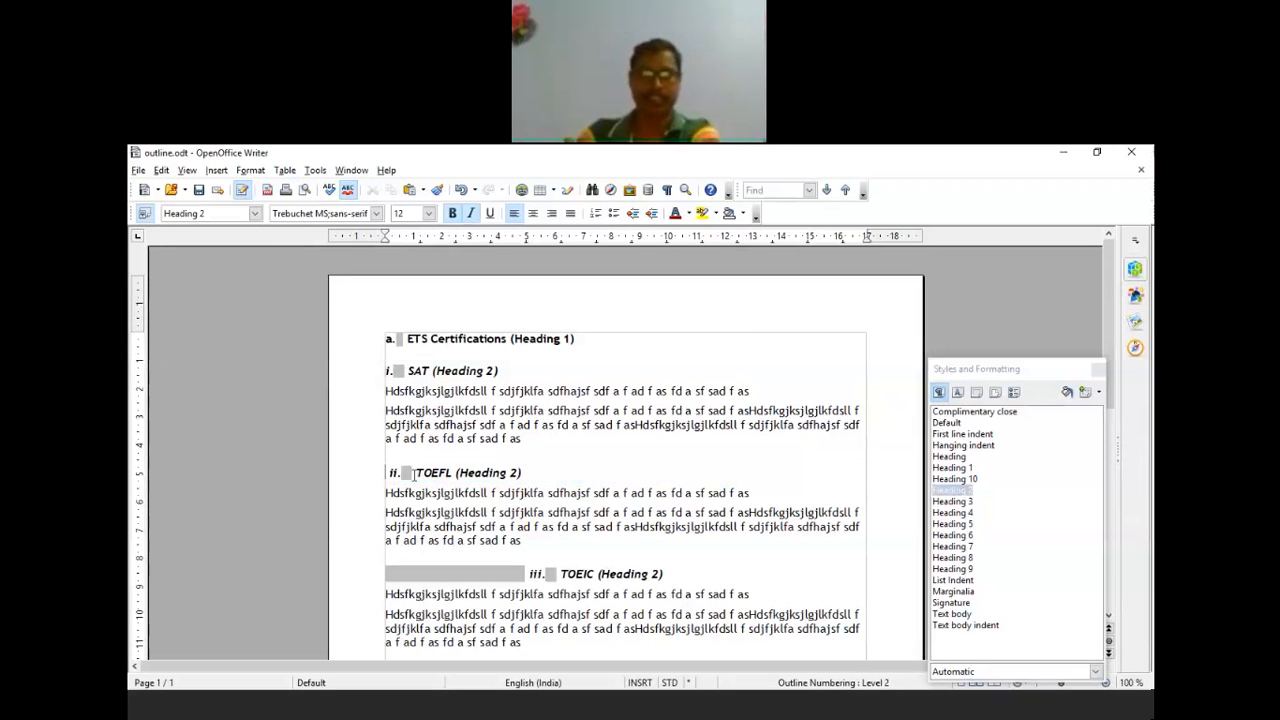
key("BackSpace")
left_click_drag(527, 573, 381, 573)
key("BackSpace")
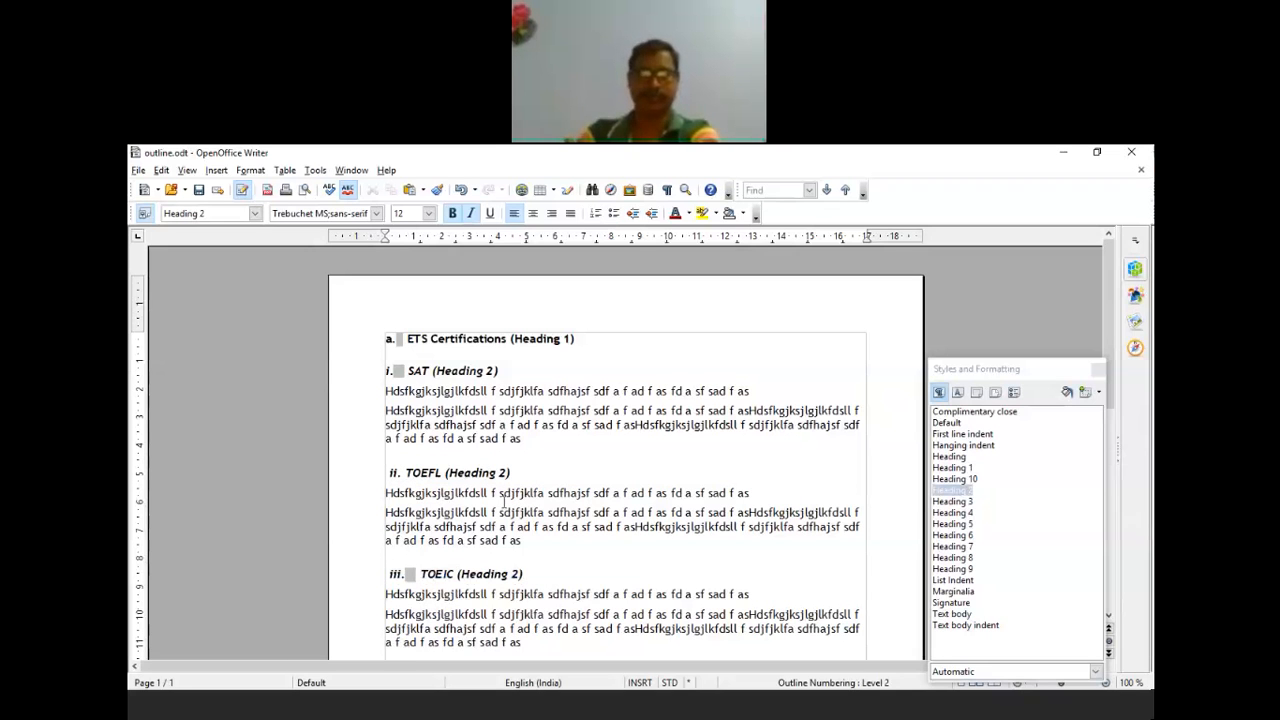
left_click(200, 190)
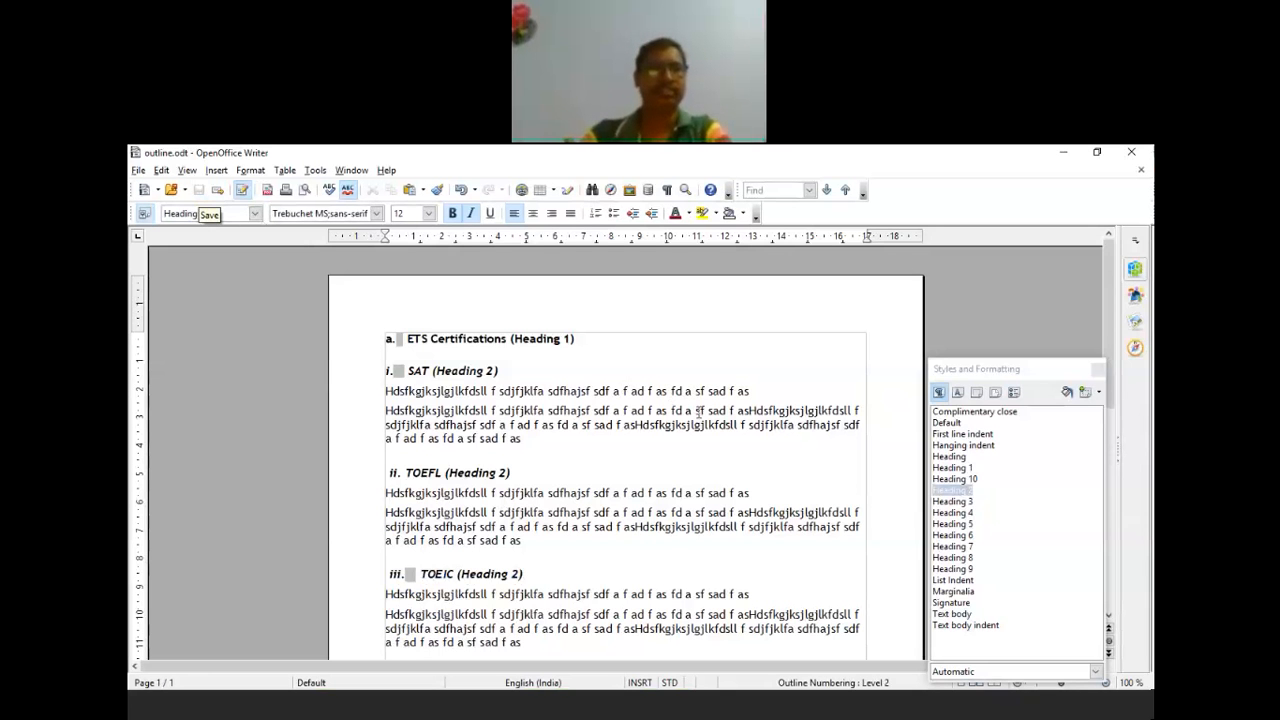
left_click(139, 170)
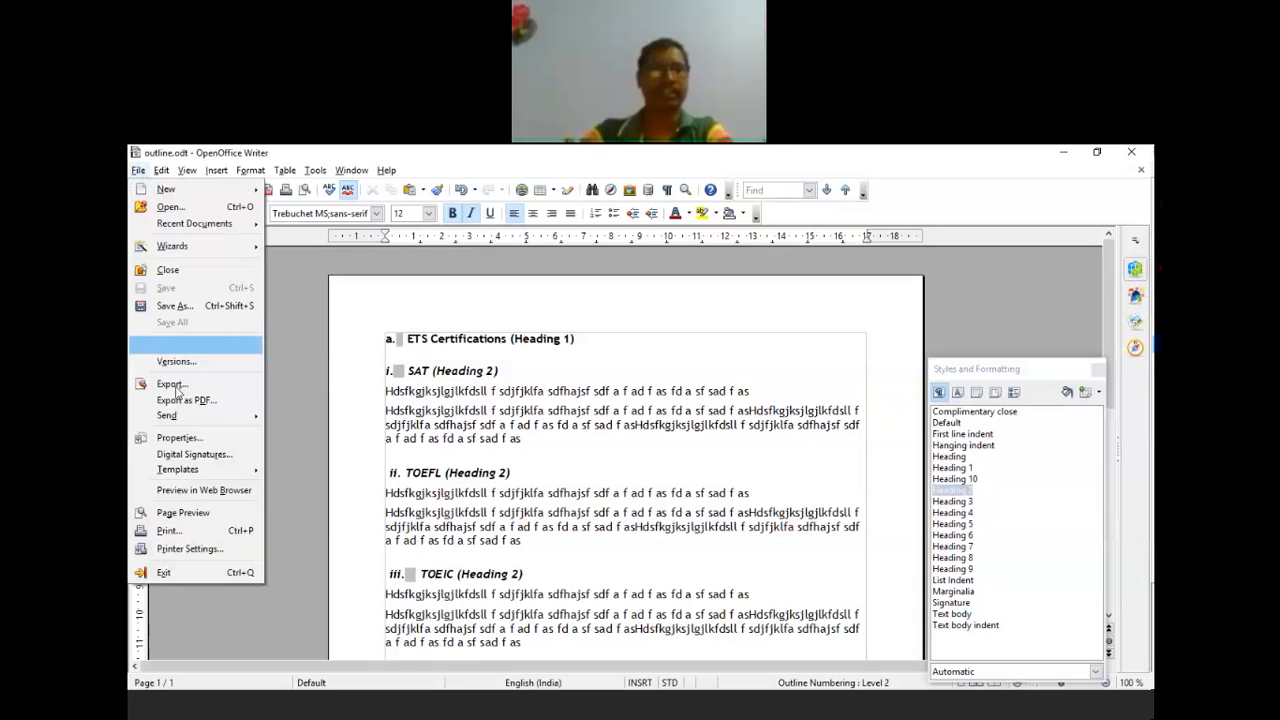
mouse_move(178, 425)
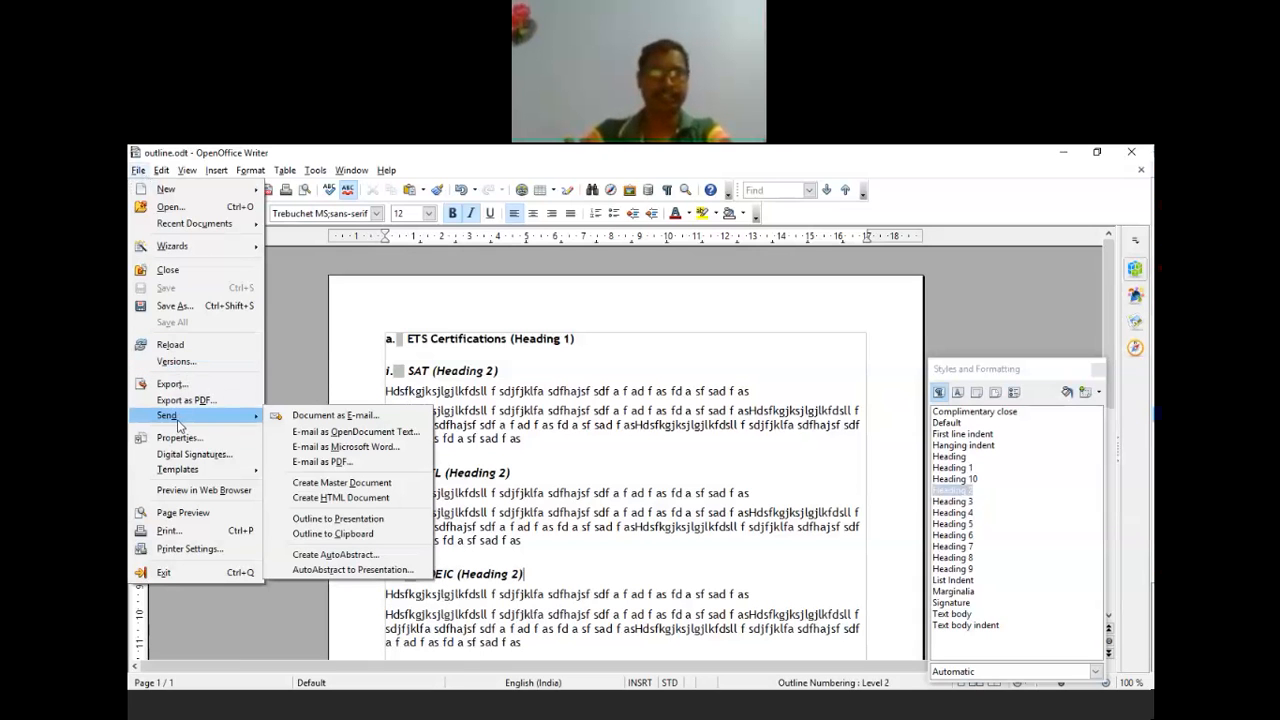
left_click(647, 455)
Send the document's outline to a new presentation with Outline to Presentation.
scroll(539, 550, "down", 5)
scroll(531, 540, "down", 4)
scroll(531, 538, "up", 5)
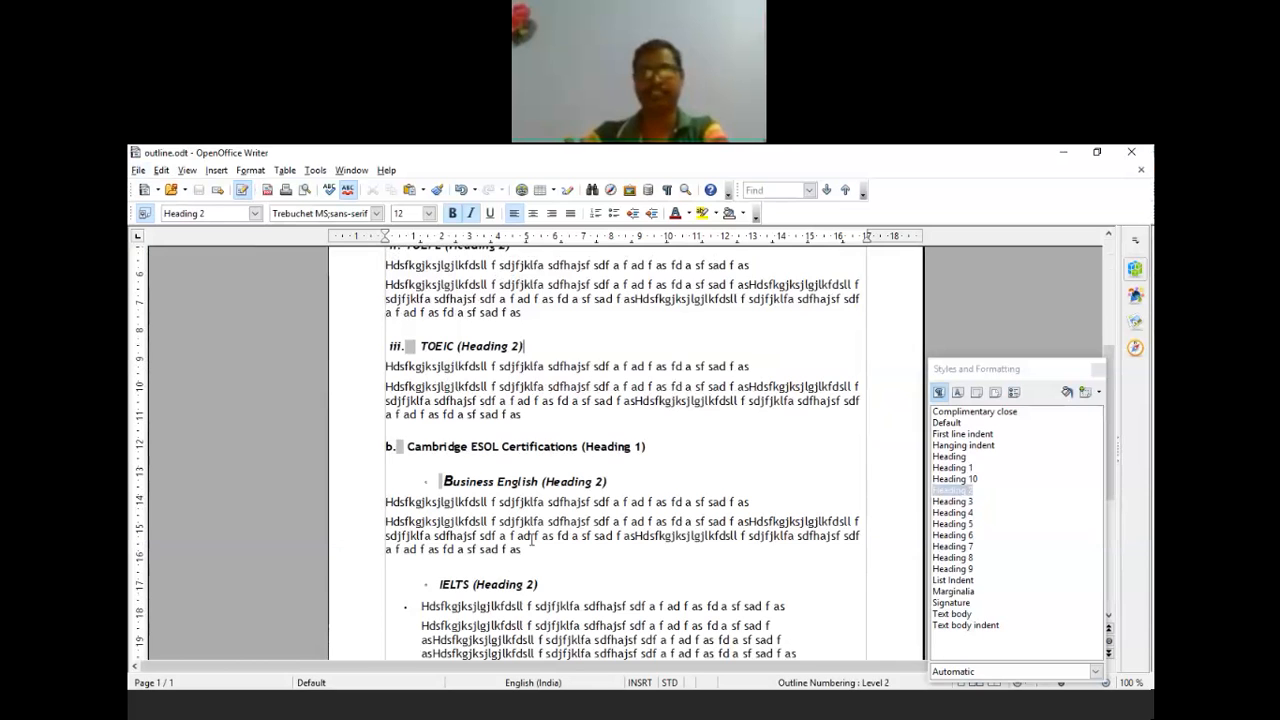
scroll(532, 540, "up", 5)
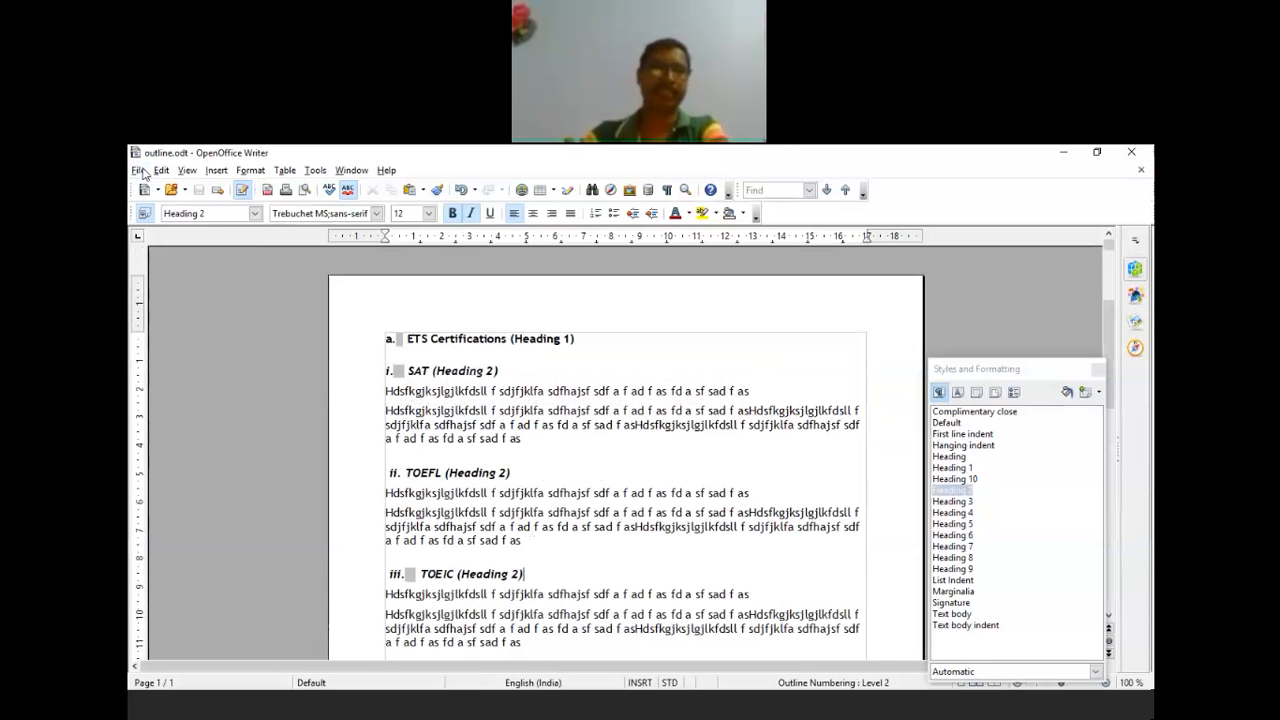
left_click(139, 170)
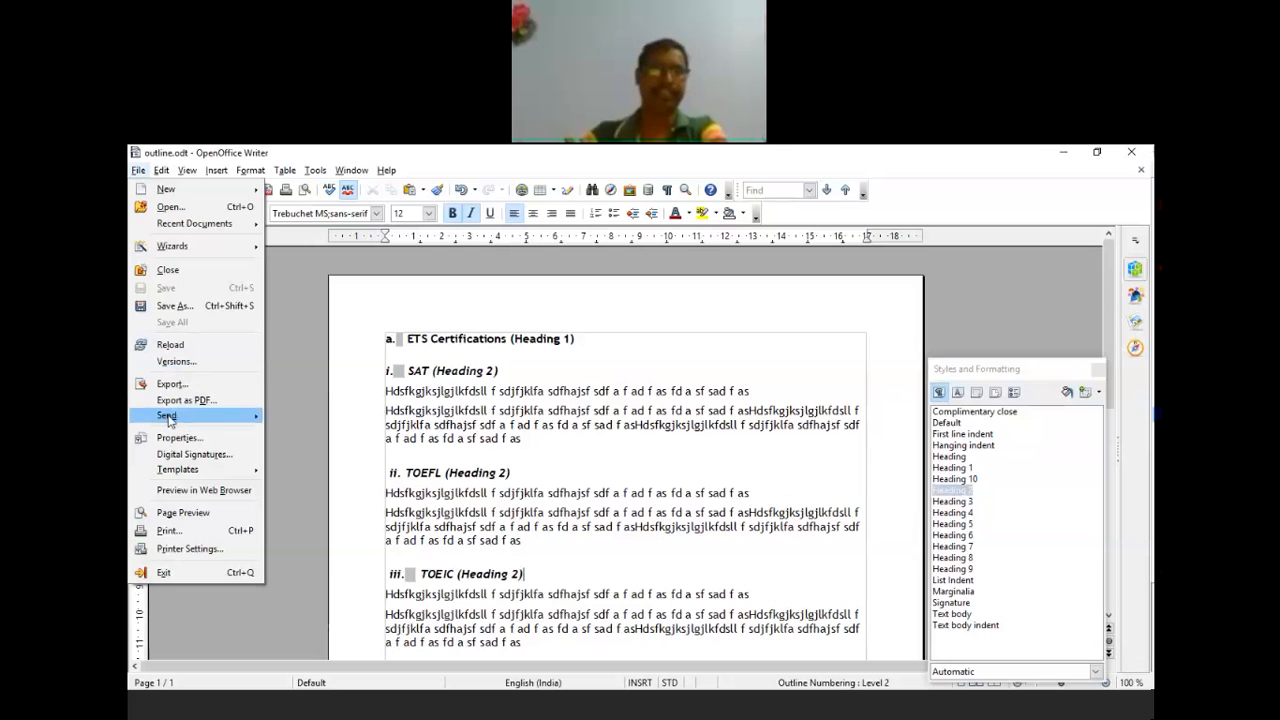
mouse_move(168, 418)
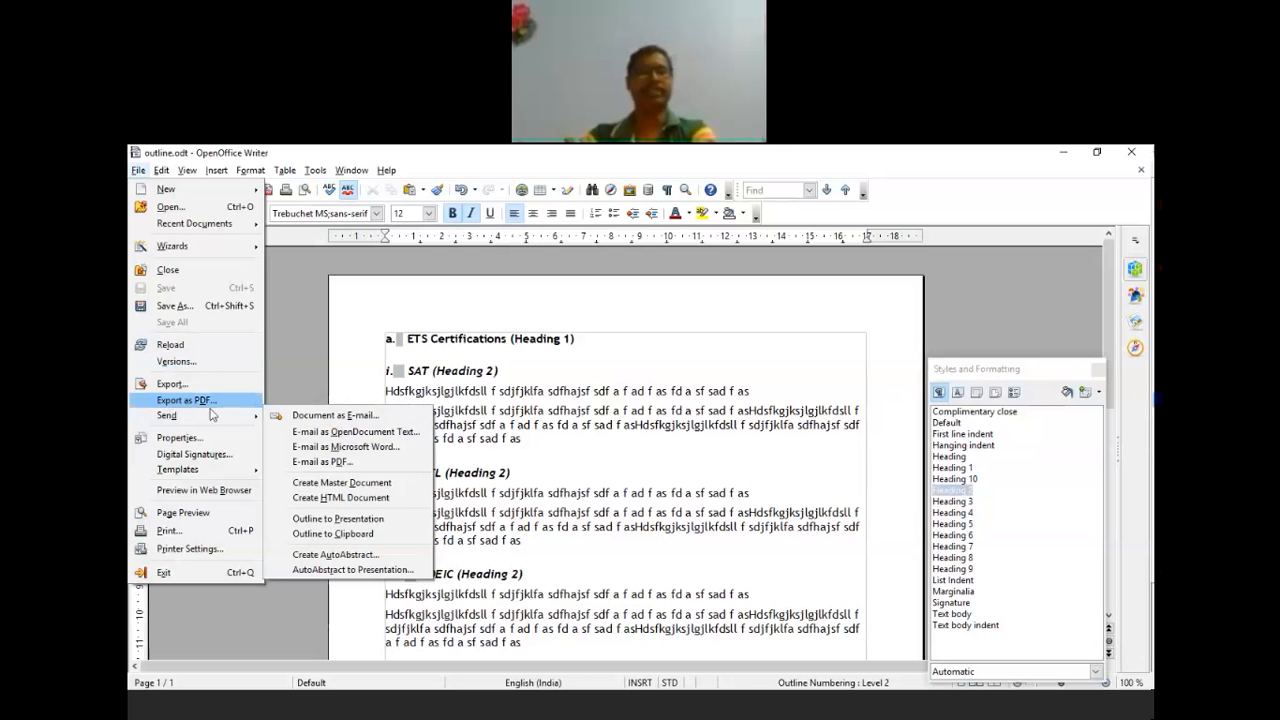
left_click(337, 519)
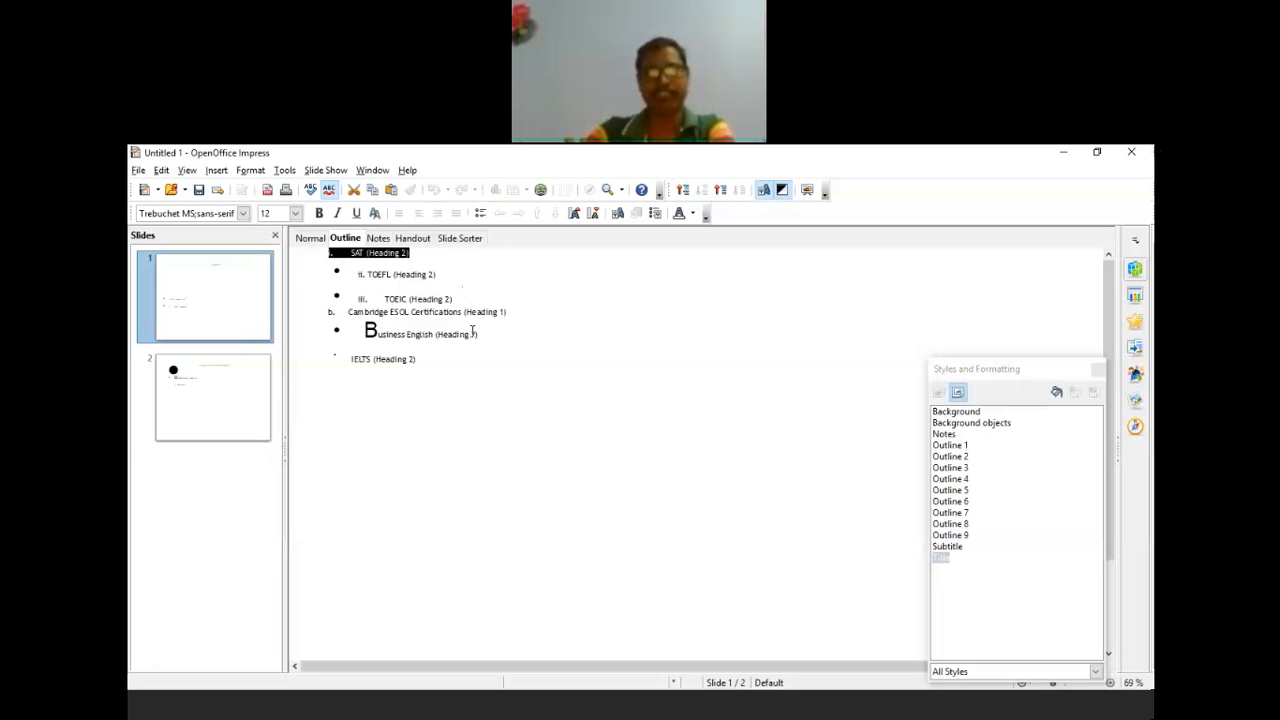
Examine the generated presentation in the Outline, Normal, Notes, Handout and Slide Sorter views, including slide 2.
left_click(253, 406)
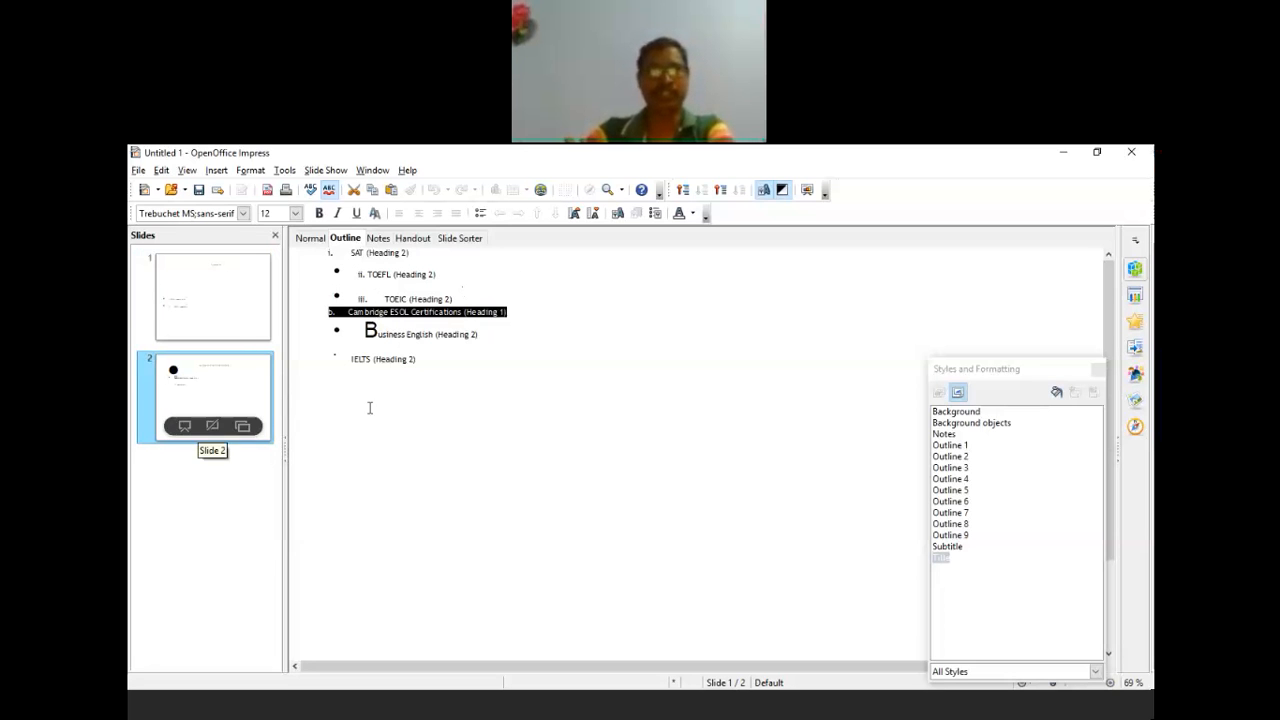
left_click(480, 331)
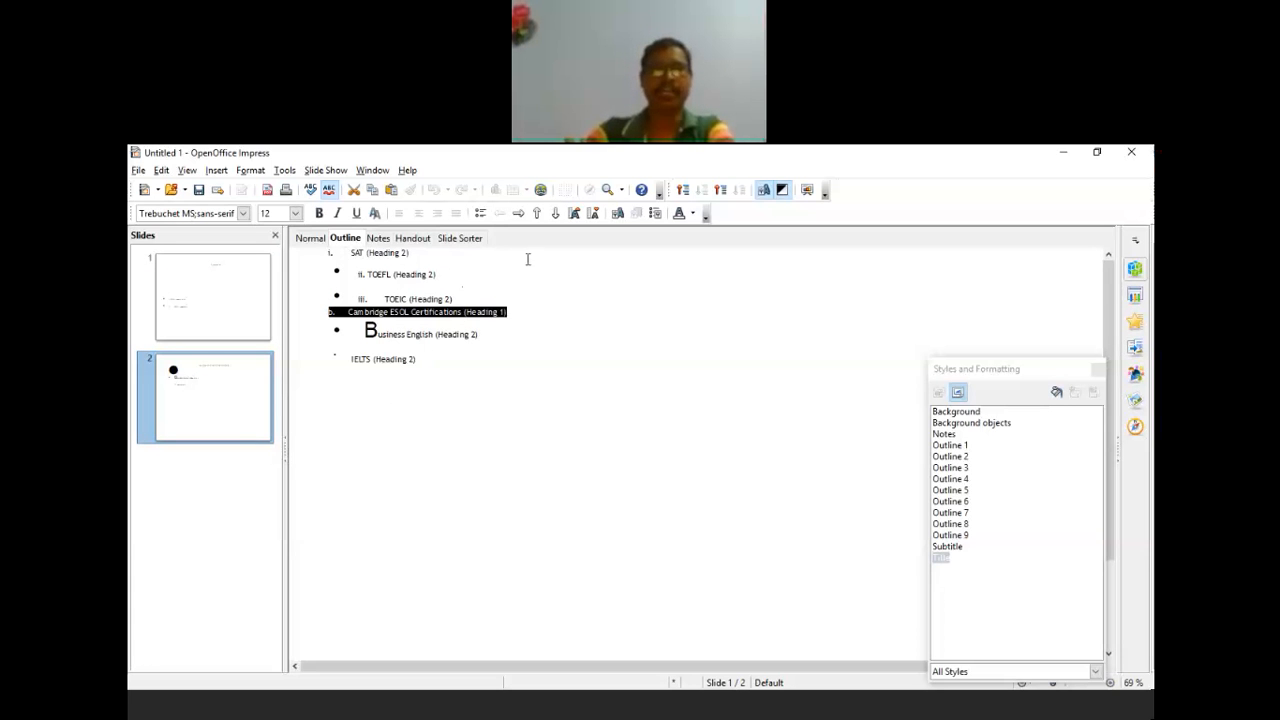
left_click(310, 238)
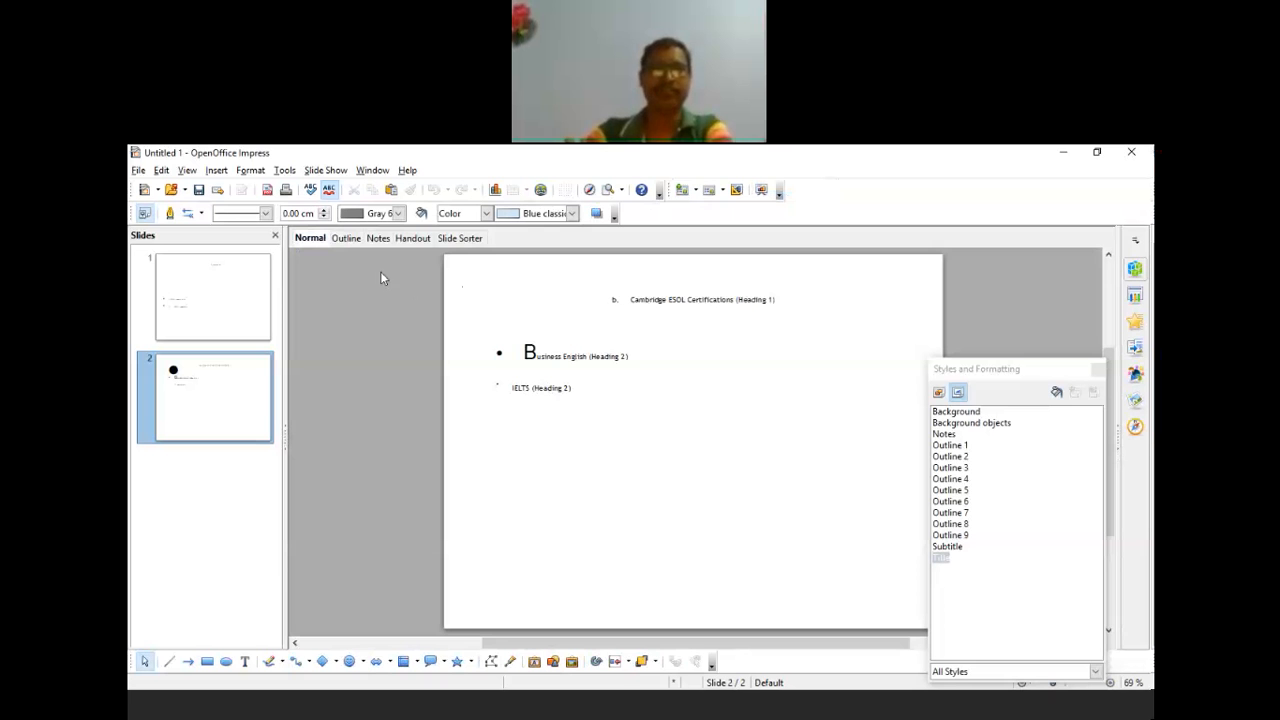
left_click(345, 238)
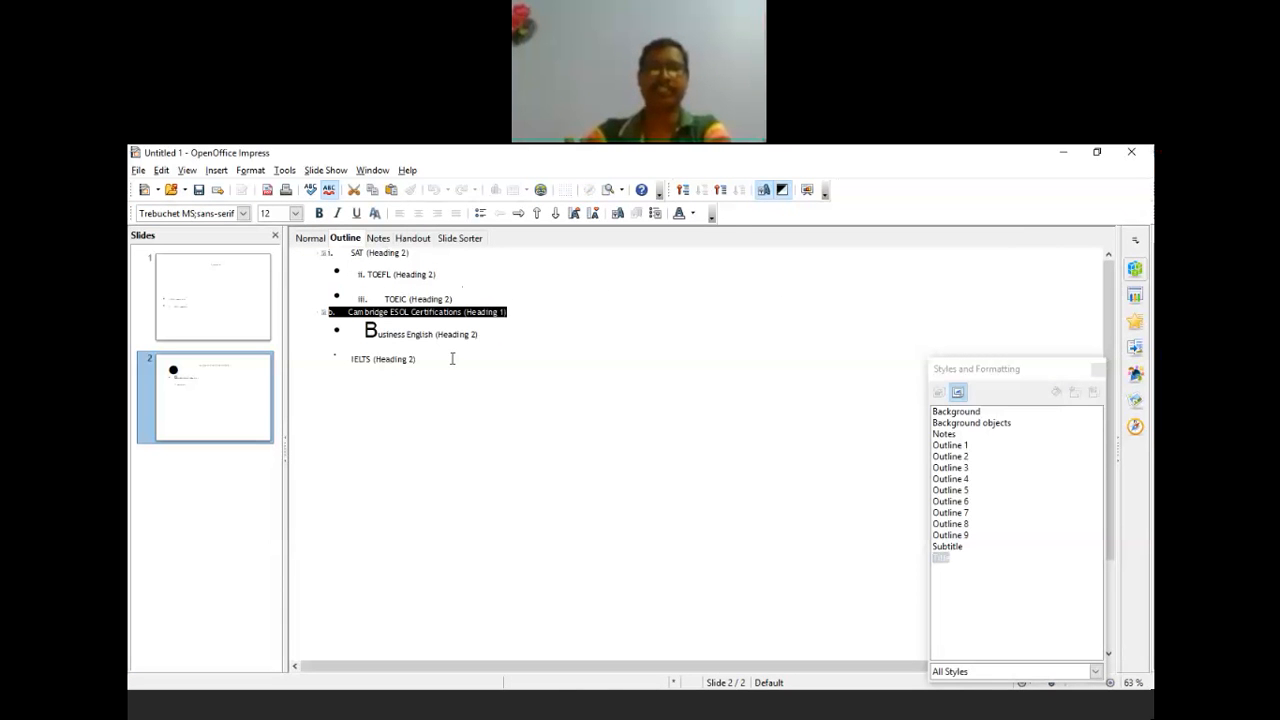
left_click(377, 240)
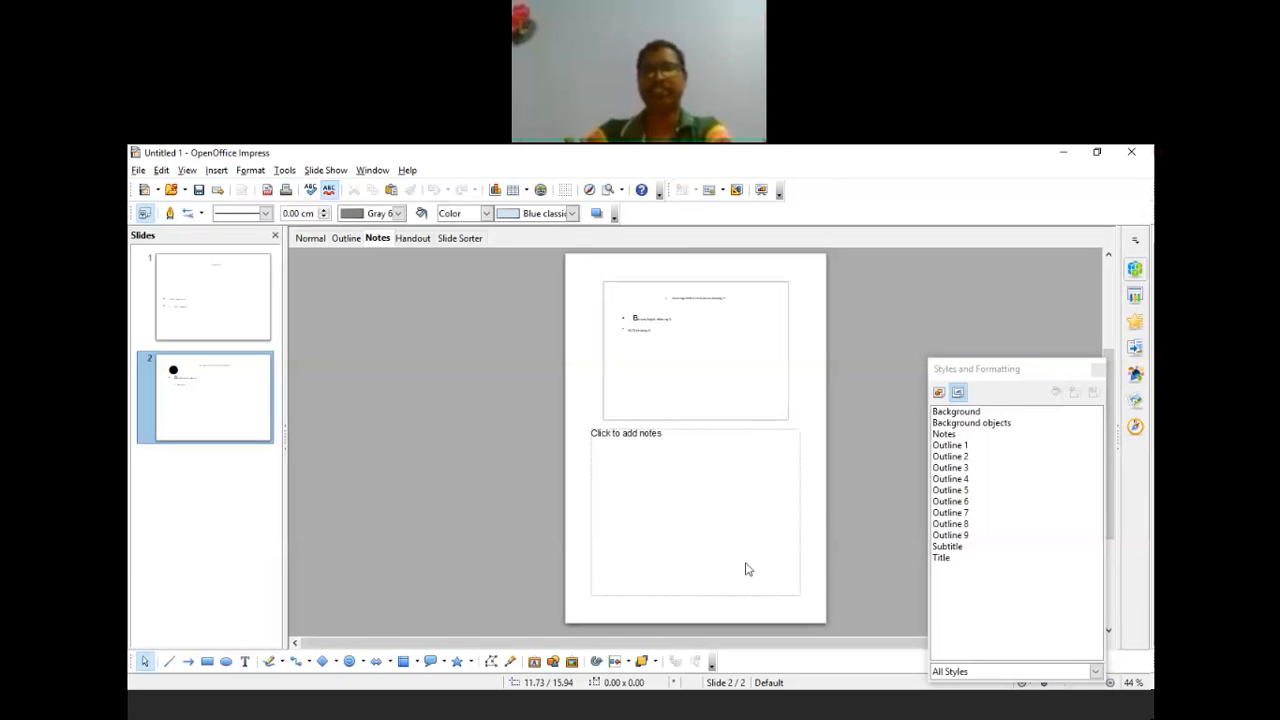
left_click(420, 240)
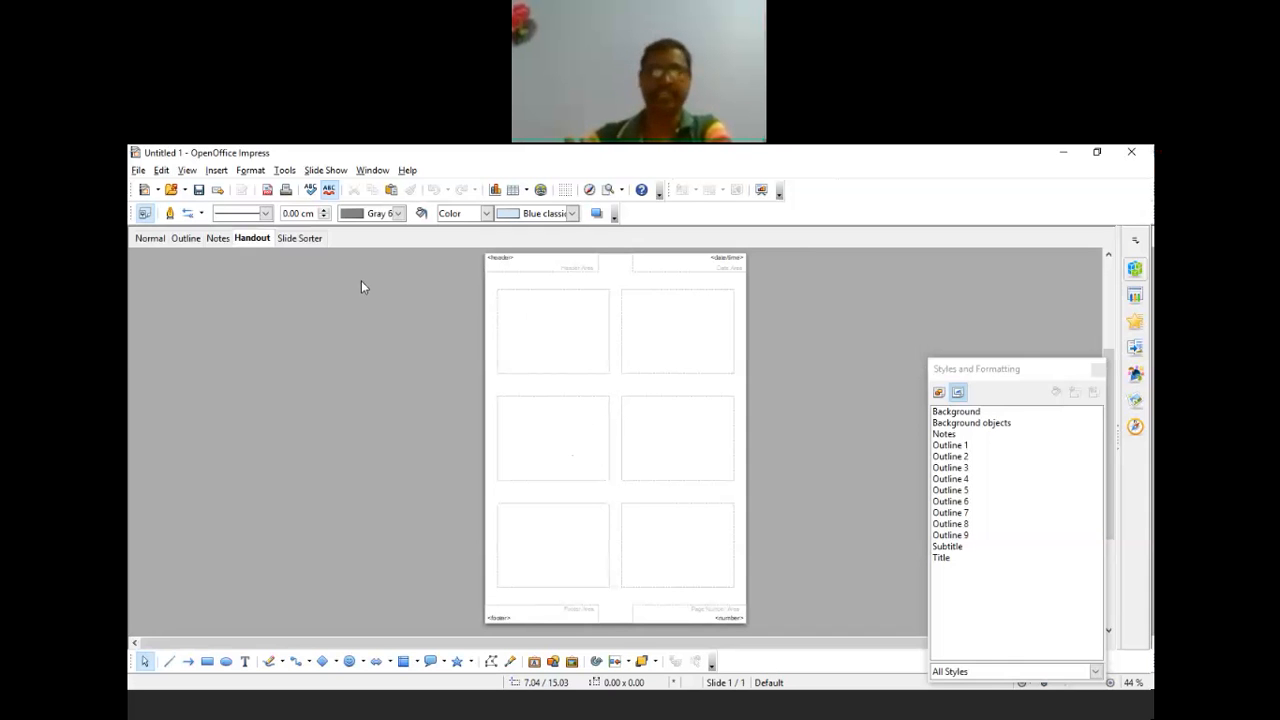
left_click(299, 241)
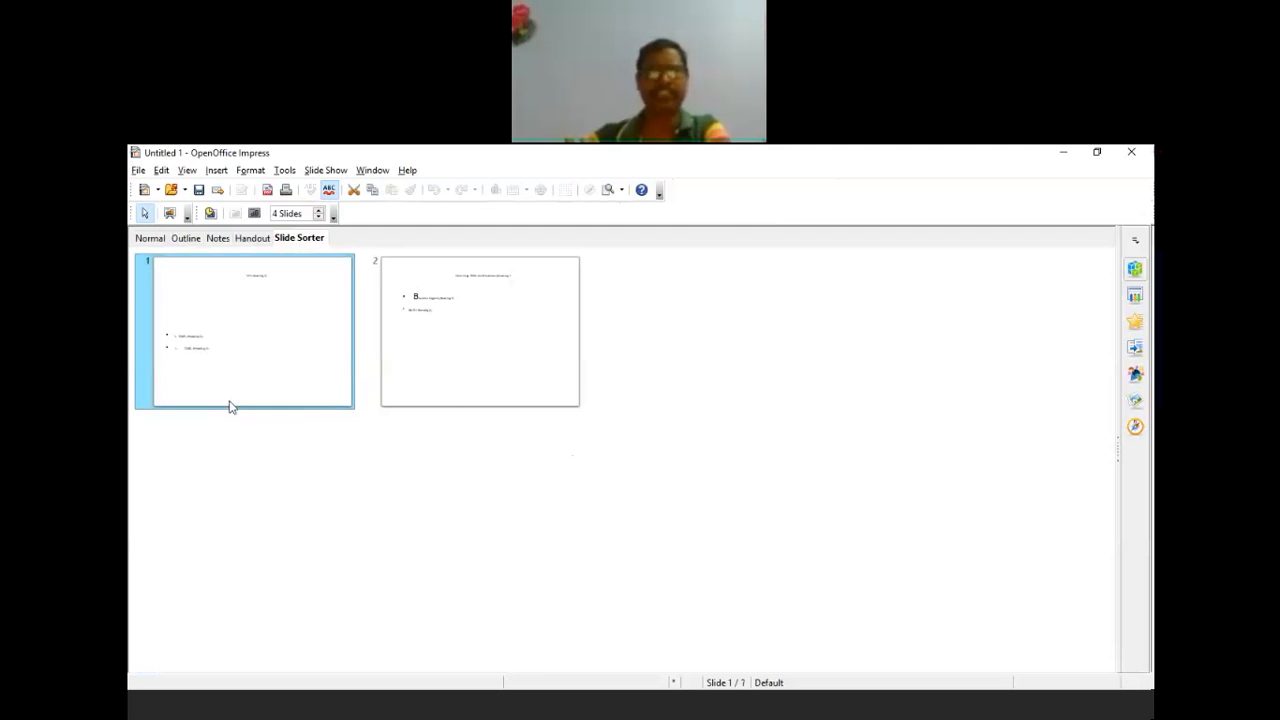
left_click(504, 343)
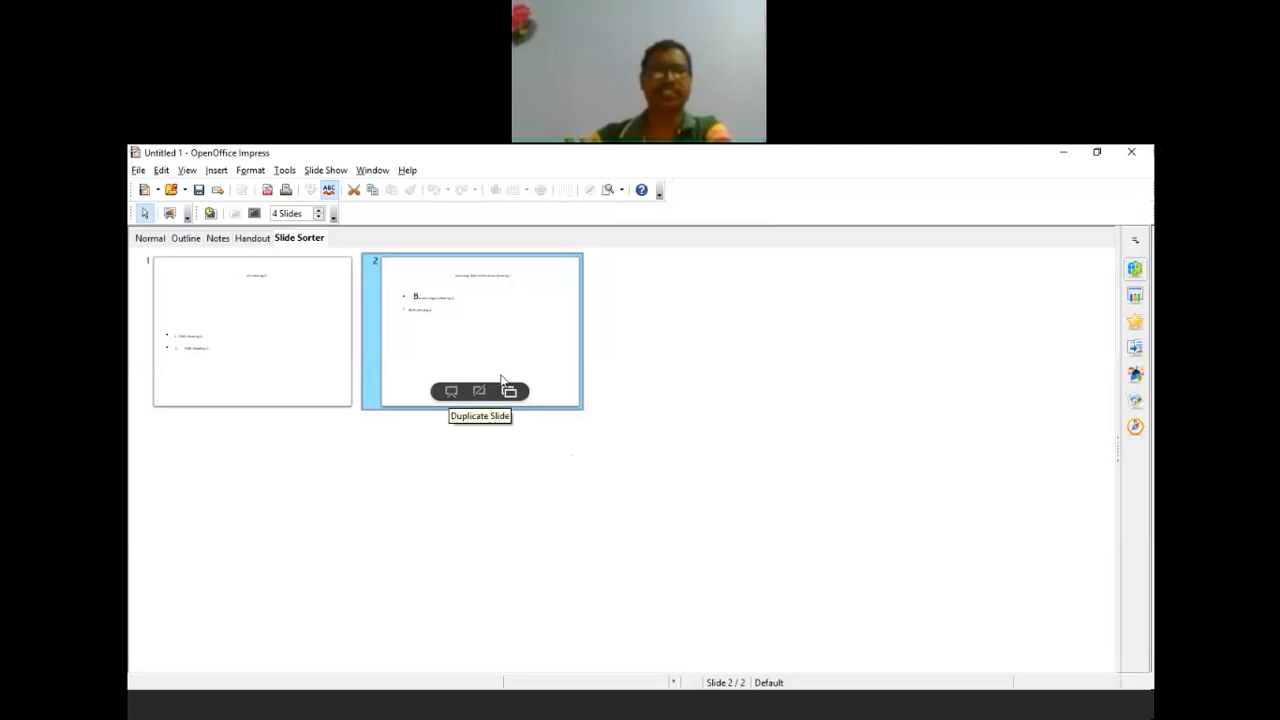
Recheck the Outline view, return to Normal view and inspect the bullet text box on slide 2.
left_click(185, 238)
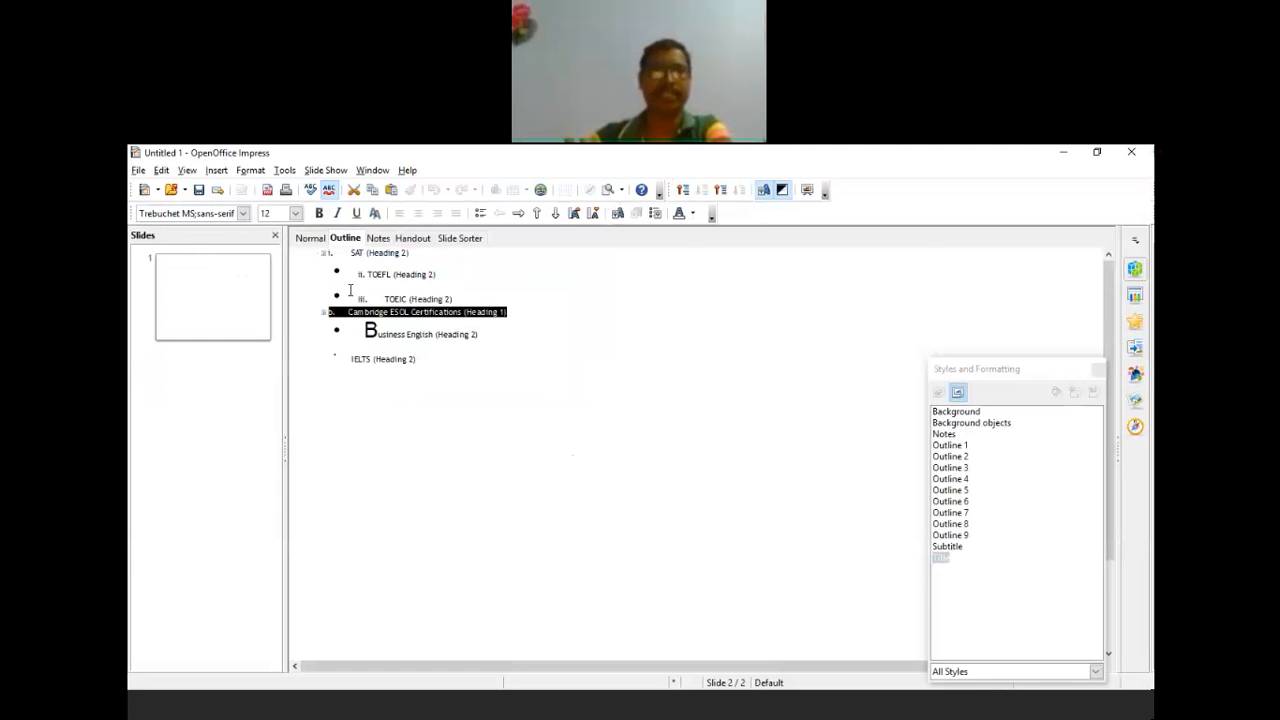
left_click(309, 238)
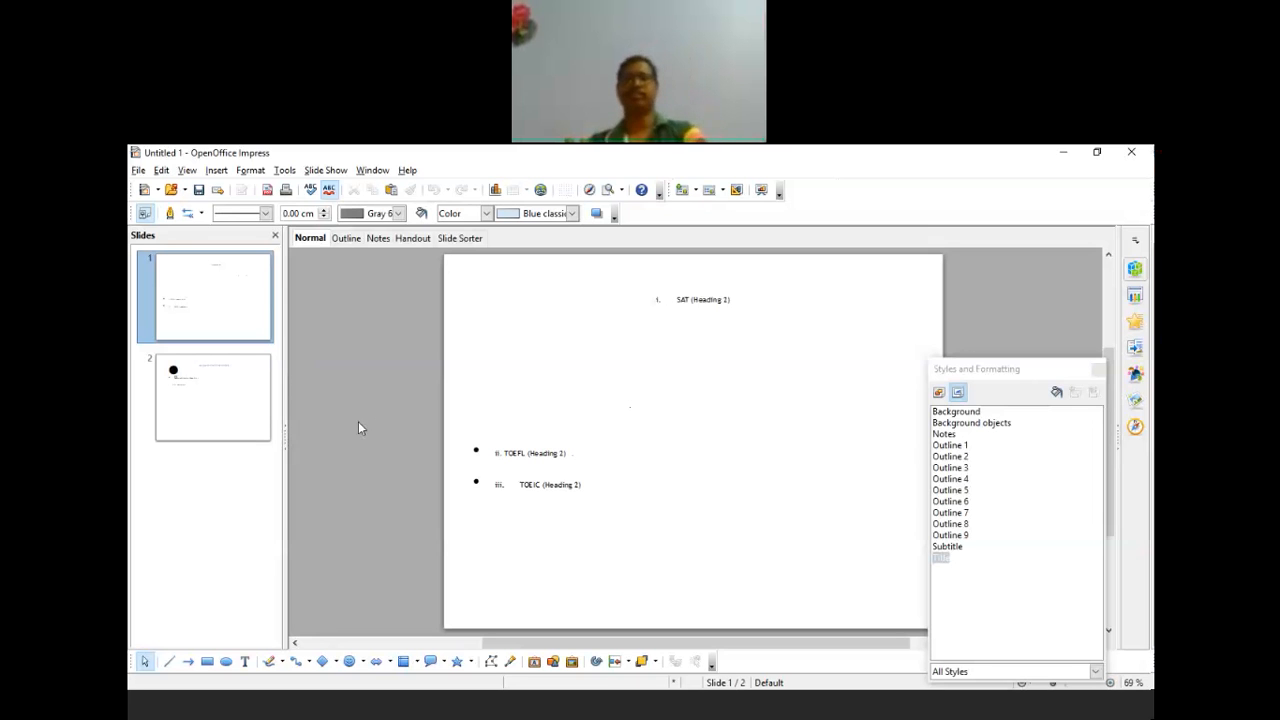
left_click(230, 398)
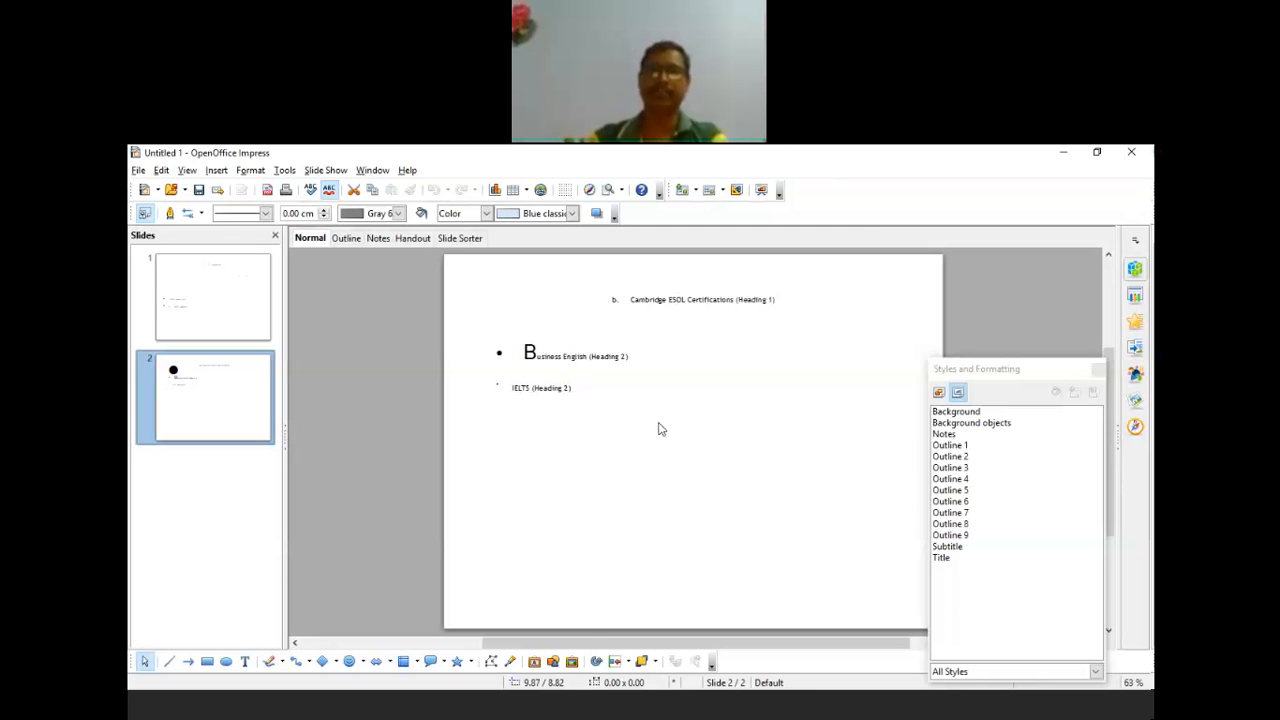
left_click(545, 357)
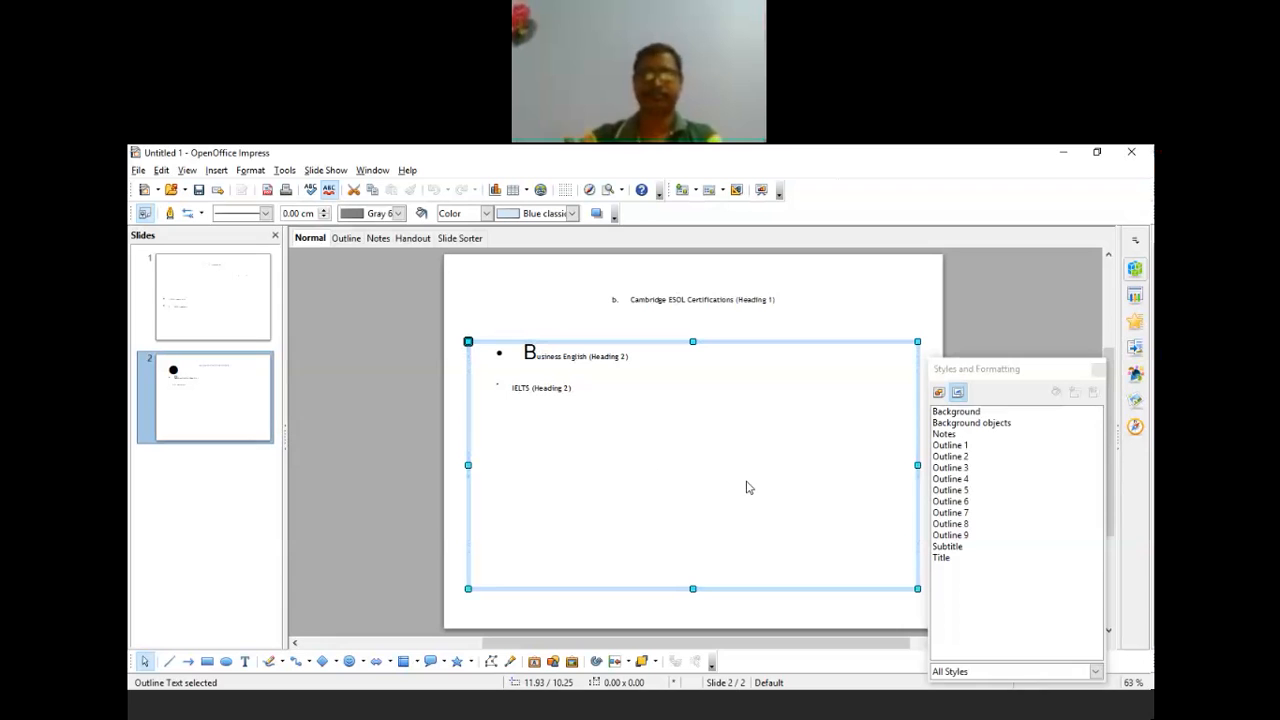
left_click(782, 374)
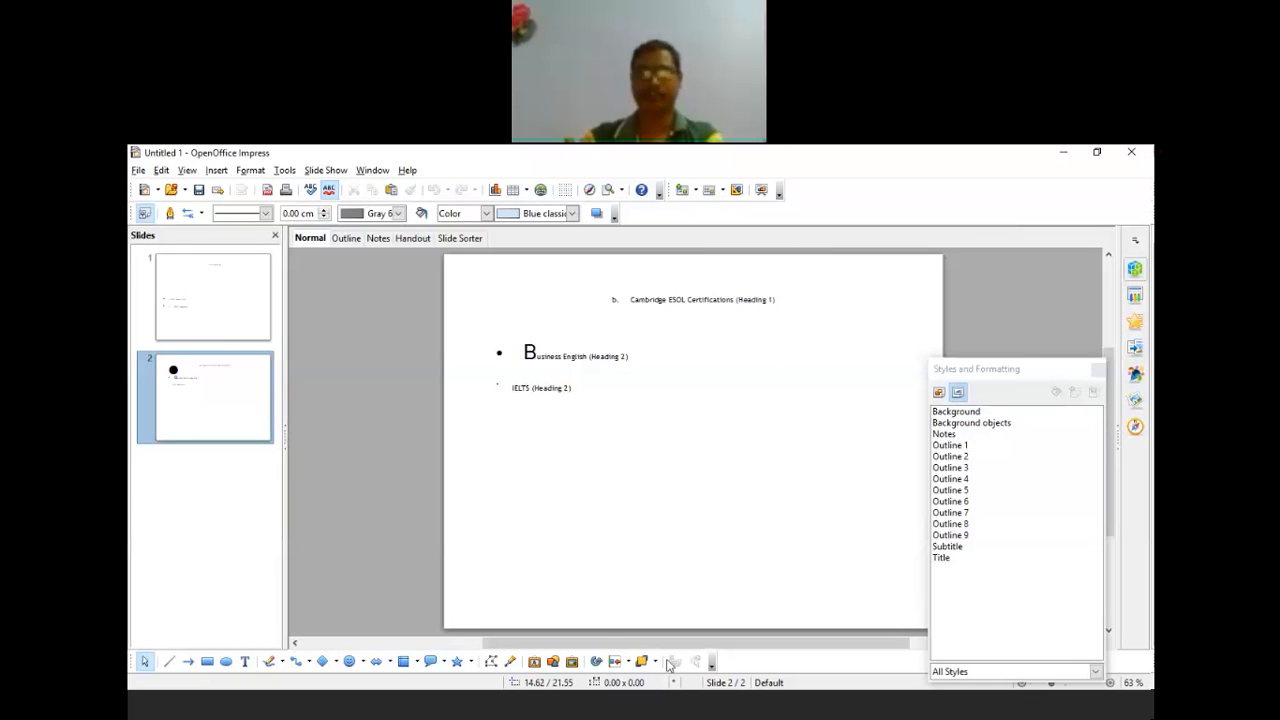
Switch back to outline.odt in OpenOffice Writer and look over its headings down to IELTS.
key("alt+Tab")
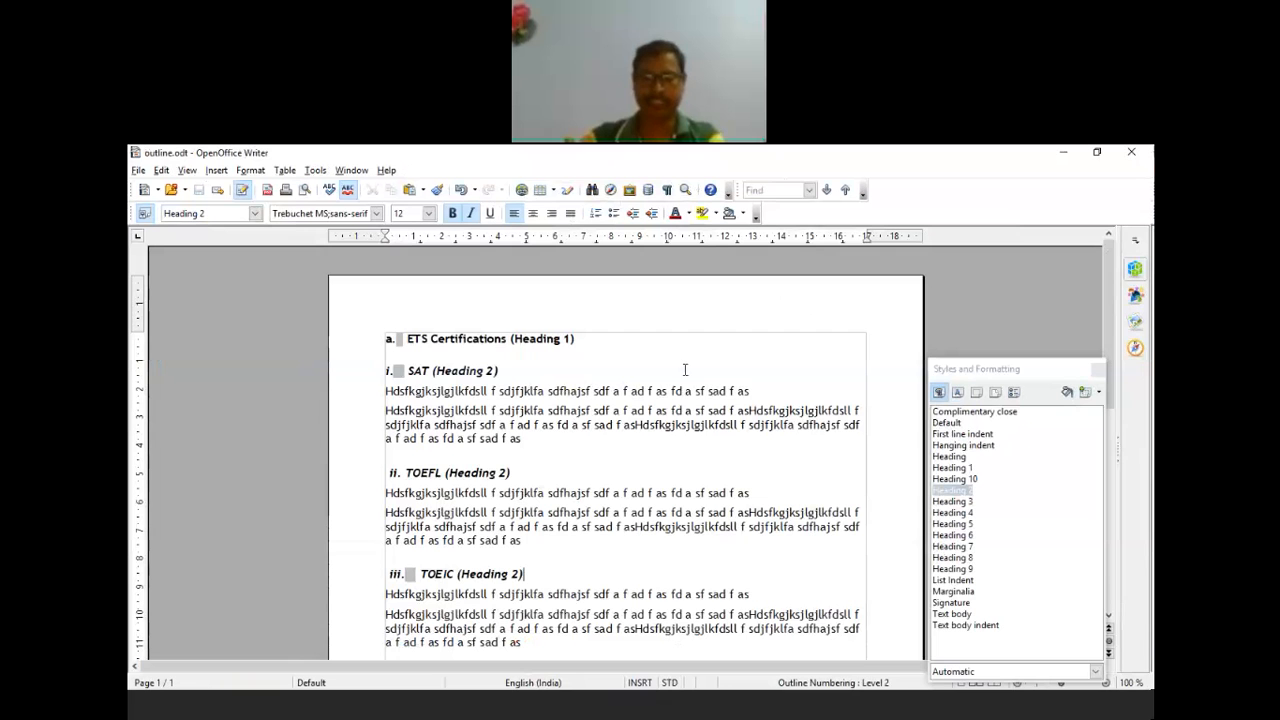
scroll(534, 363, "down", 8)
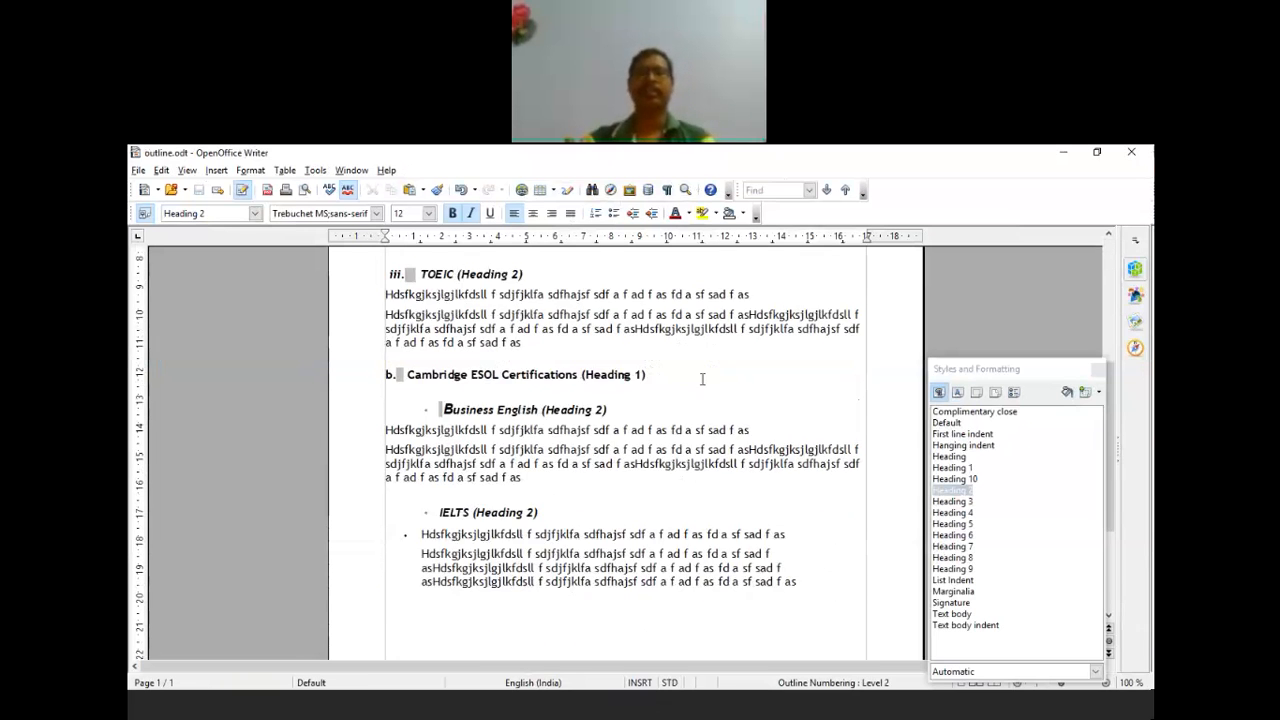
Apply the Heading 3 style to the TOEFL heading under ETS Certifications.
scroll(703, 381, "up", 8)
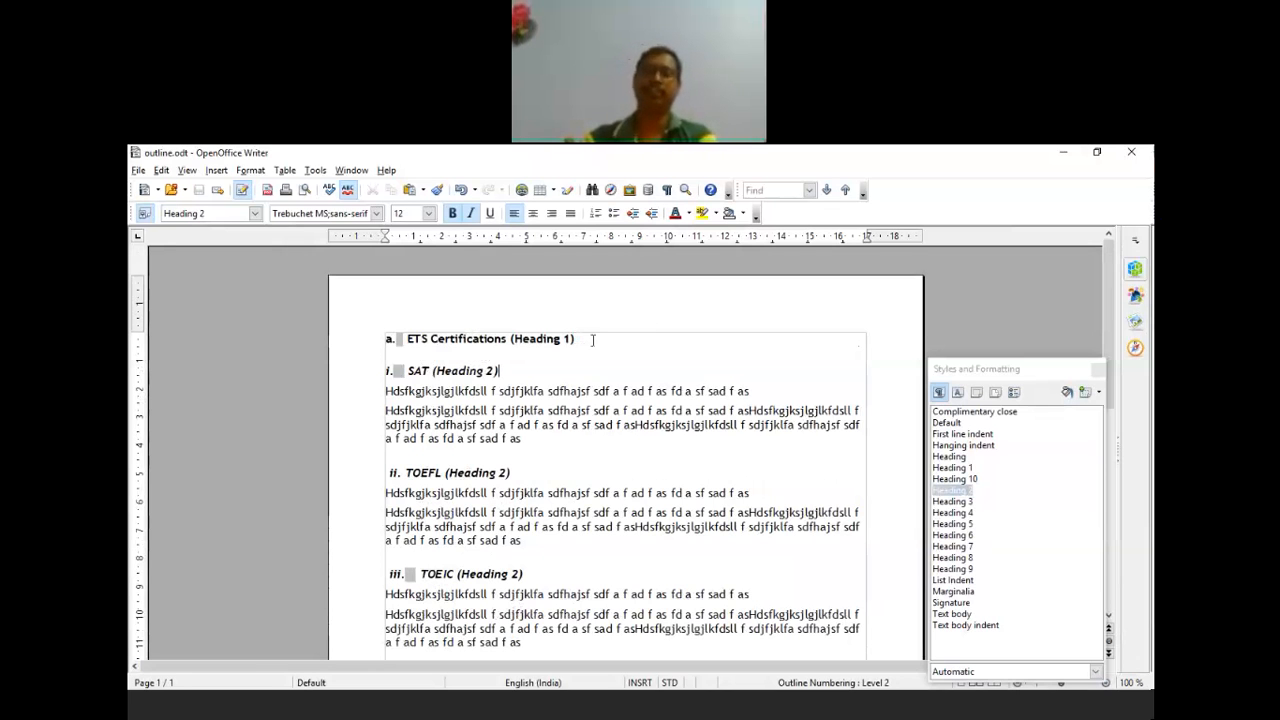
left_click_drag(574, 339, 385, 352)
left_click_drag(500, 371, 368, 374)
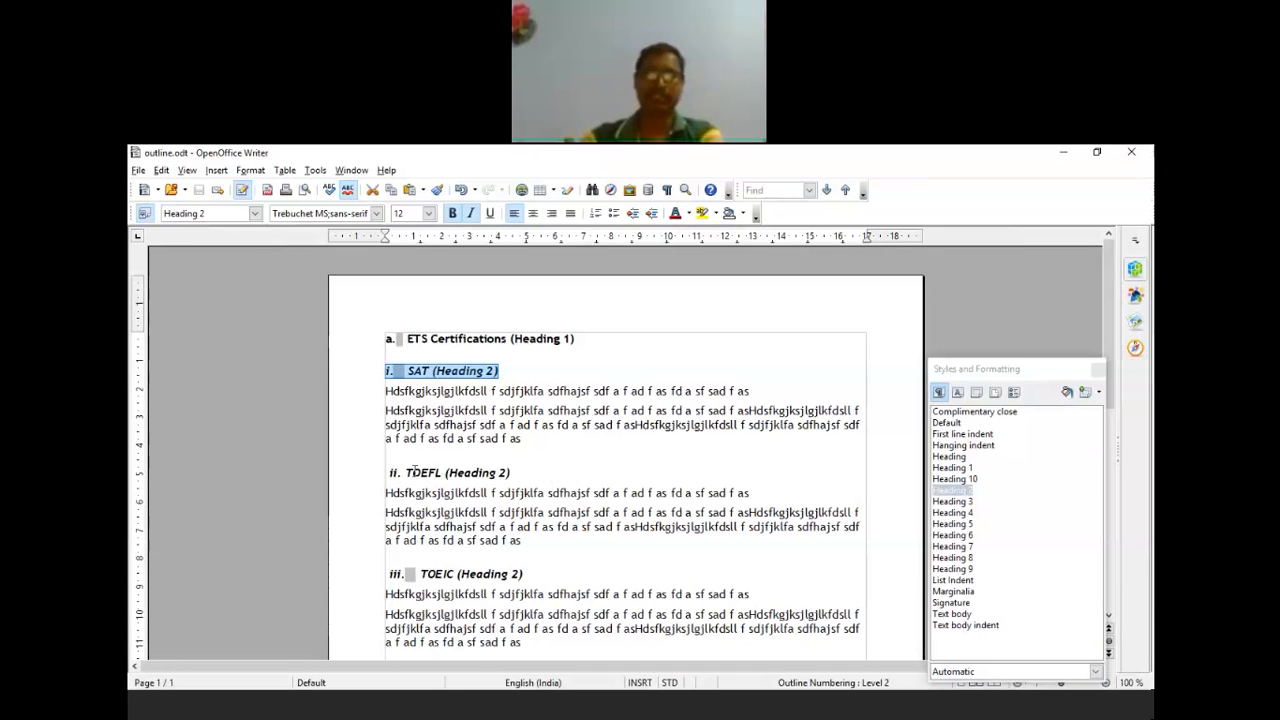
left_click_drag(510, 478, 364, 479)
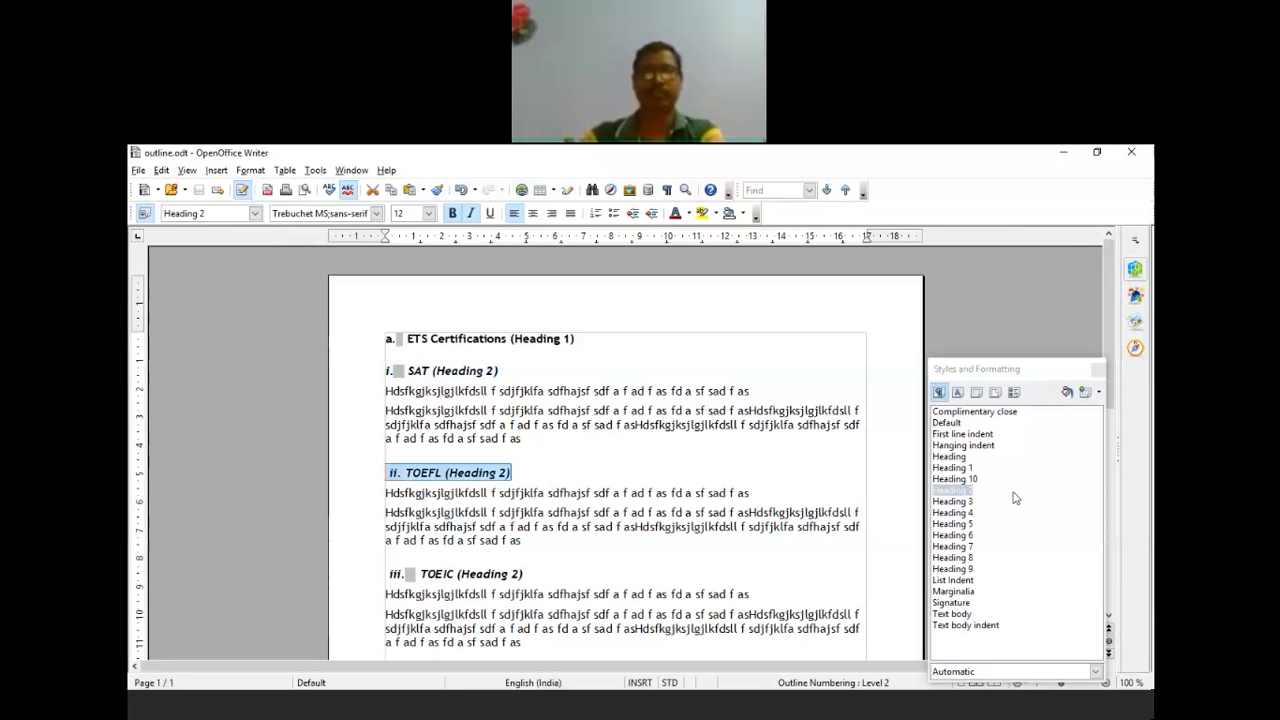
double_click(966, 503)
Apply the Heading 3 style to the TOEIC heading under ETS Certifications.
left_click_drag(528, 574, 388, 574)
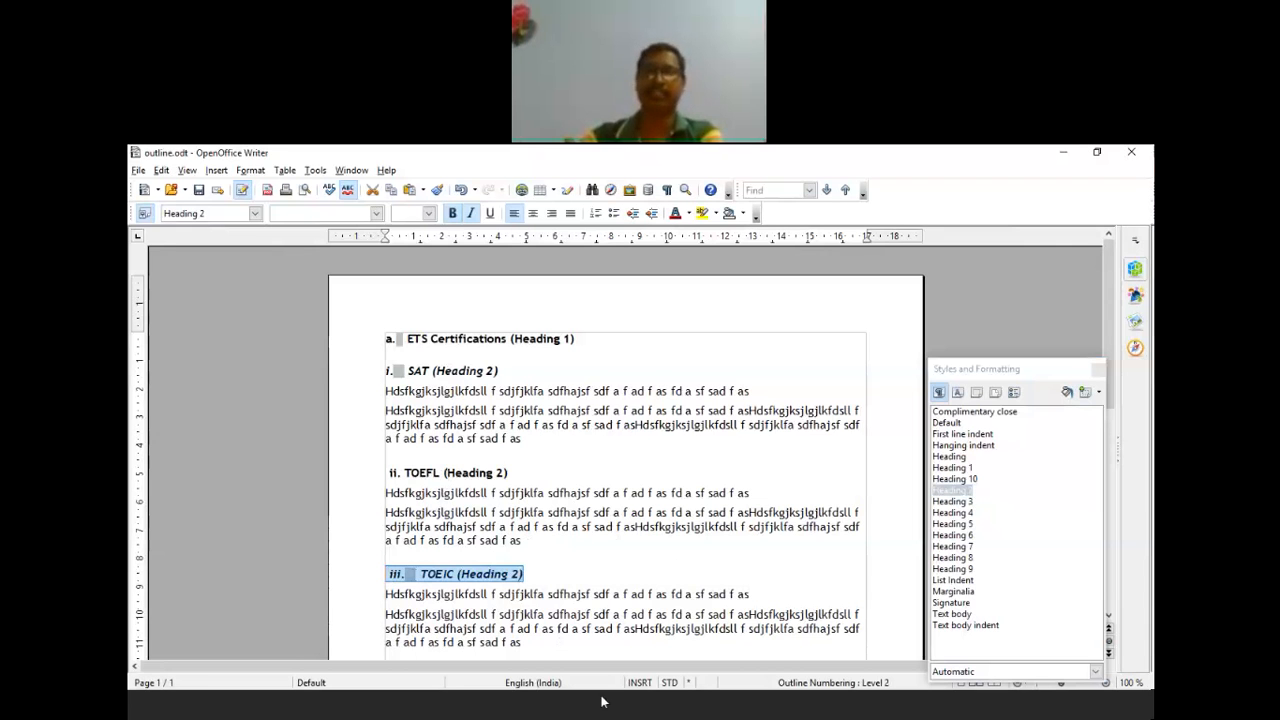
scroll(634, 589, "down", 3)
scroll(632, 535, "down", 1)
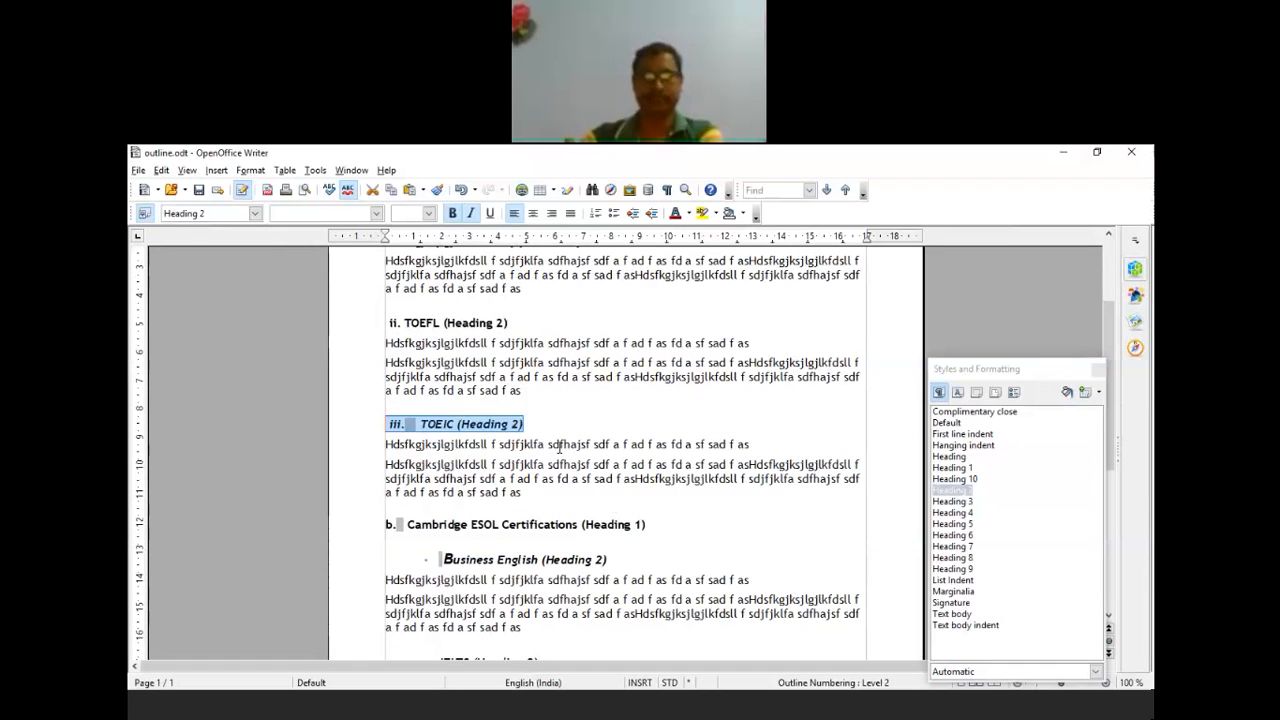
left_click_drag(537, 425, 367, 429)
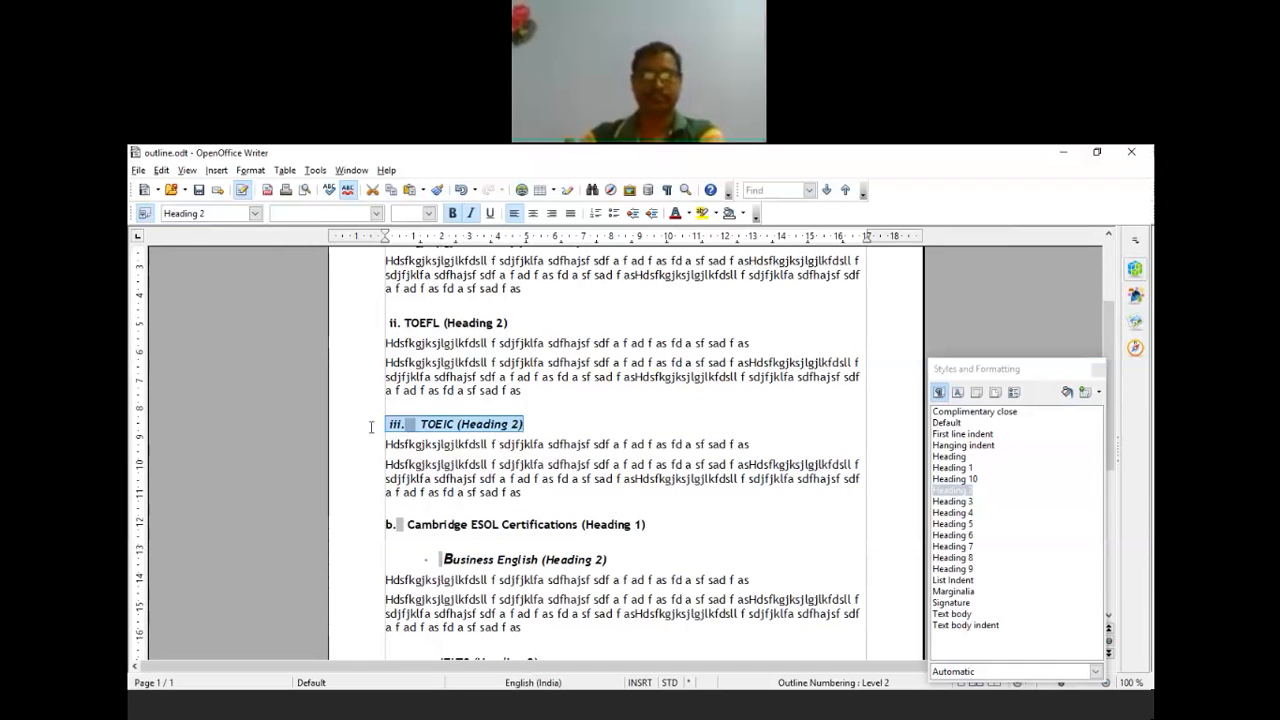
left_click(956, 503)
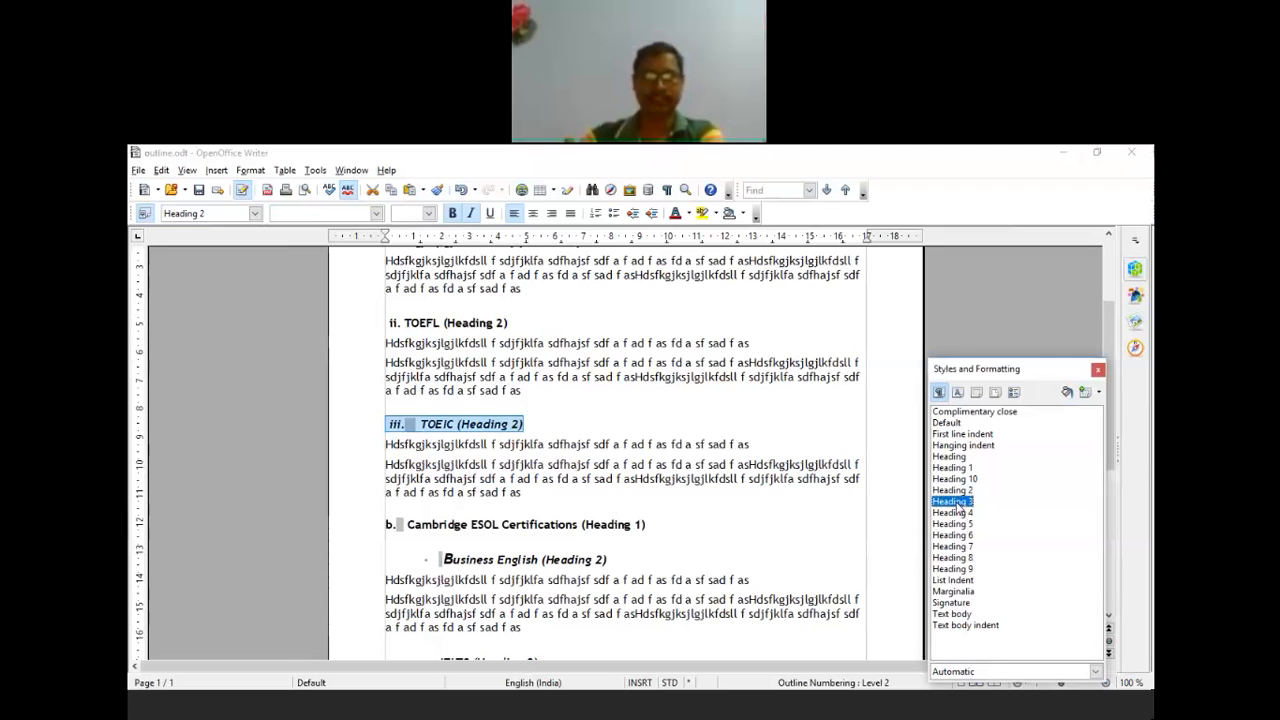
double_click(956, 503)
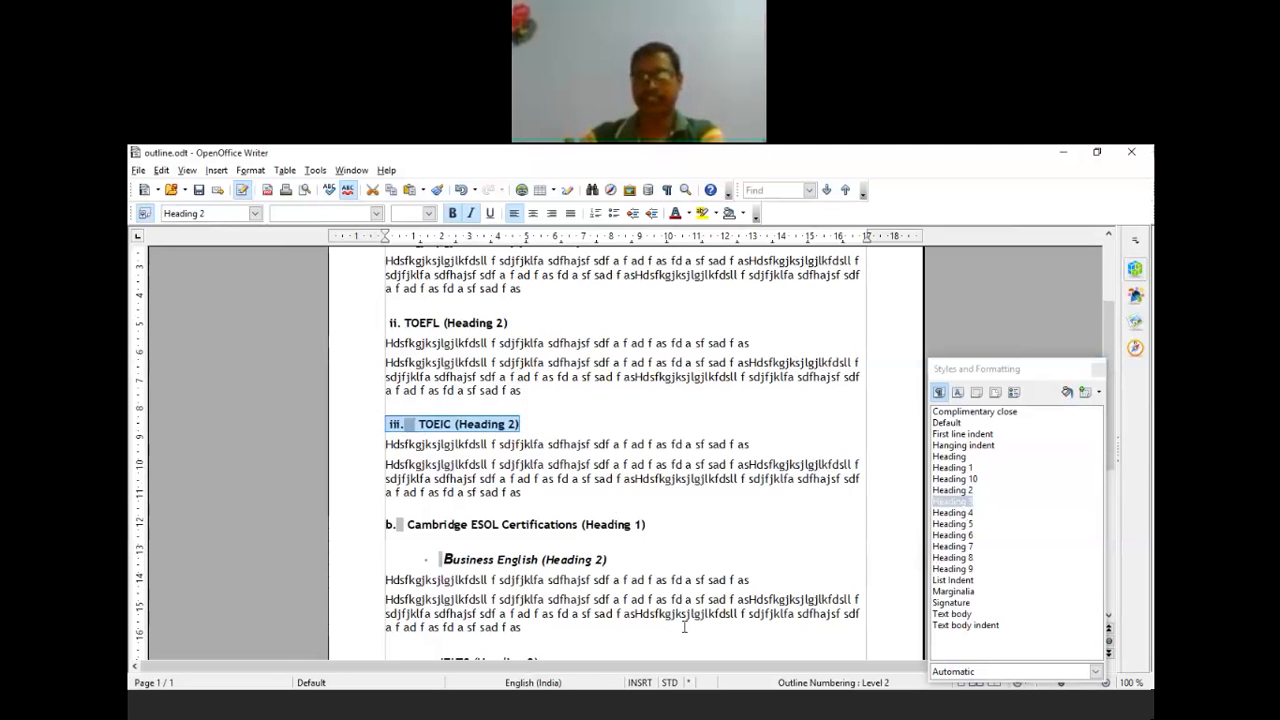
Apply the Heading 1 style to the Cambridge ESOL Certifications heading.
scroll(632, 519, "down", 3)
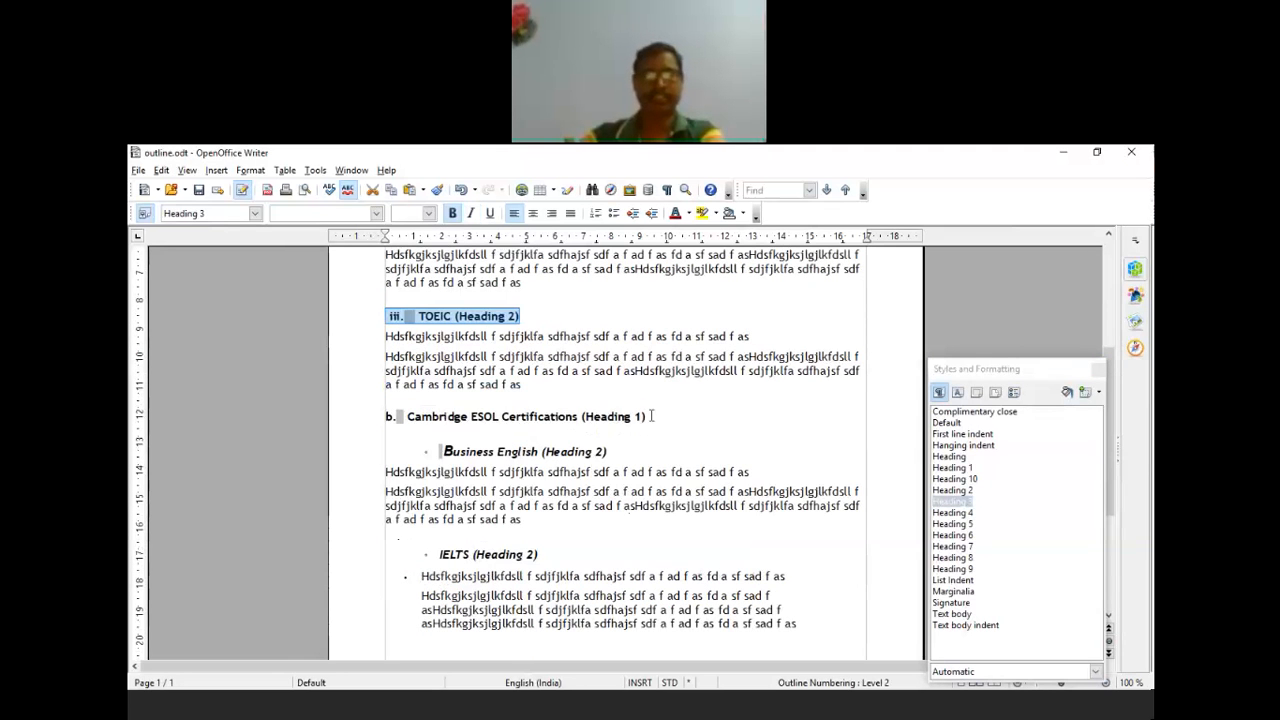
left_click_drag(642, 417, 386, 419)
left_click(990, 467)
double_click(968, 470)
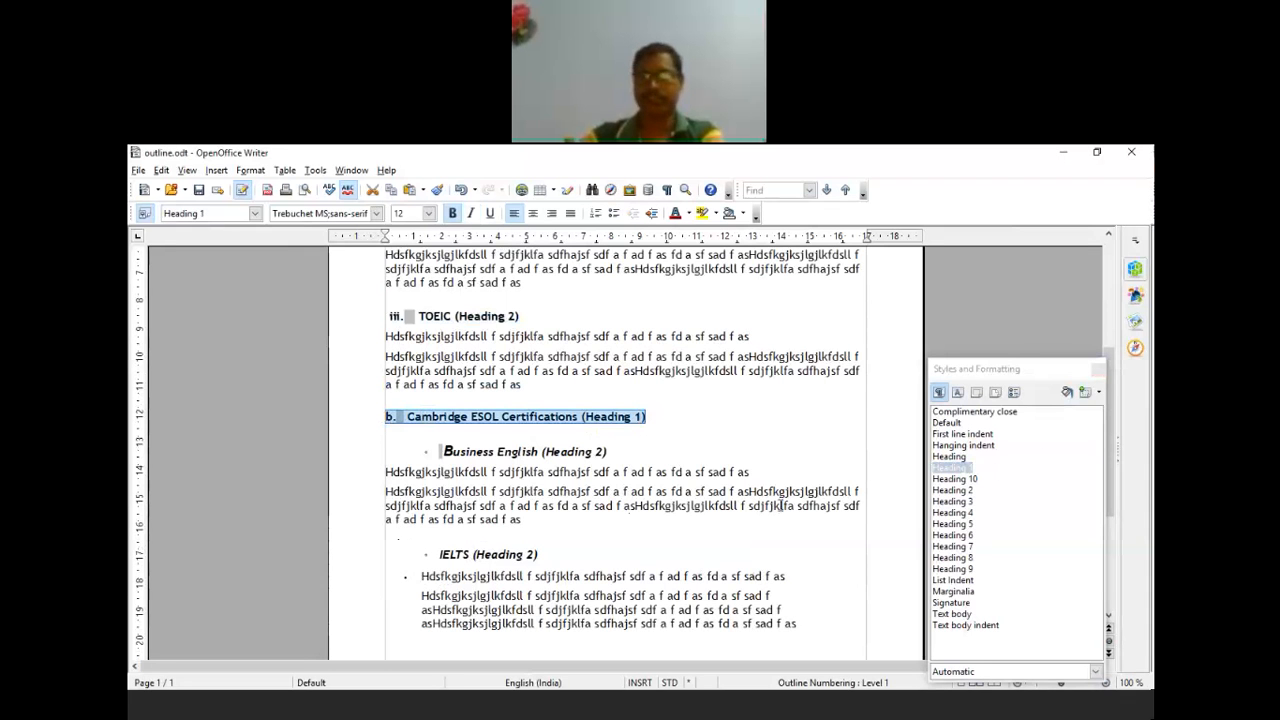
Apply the Heading 3 style to the IELTS heading below Business English.
triple_click(581, 453)
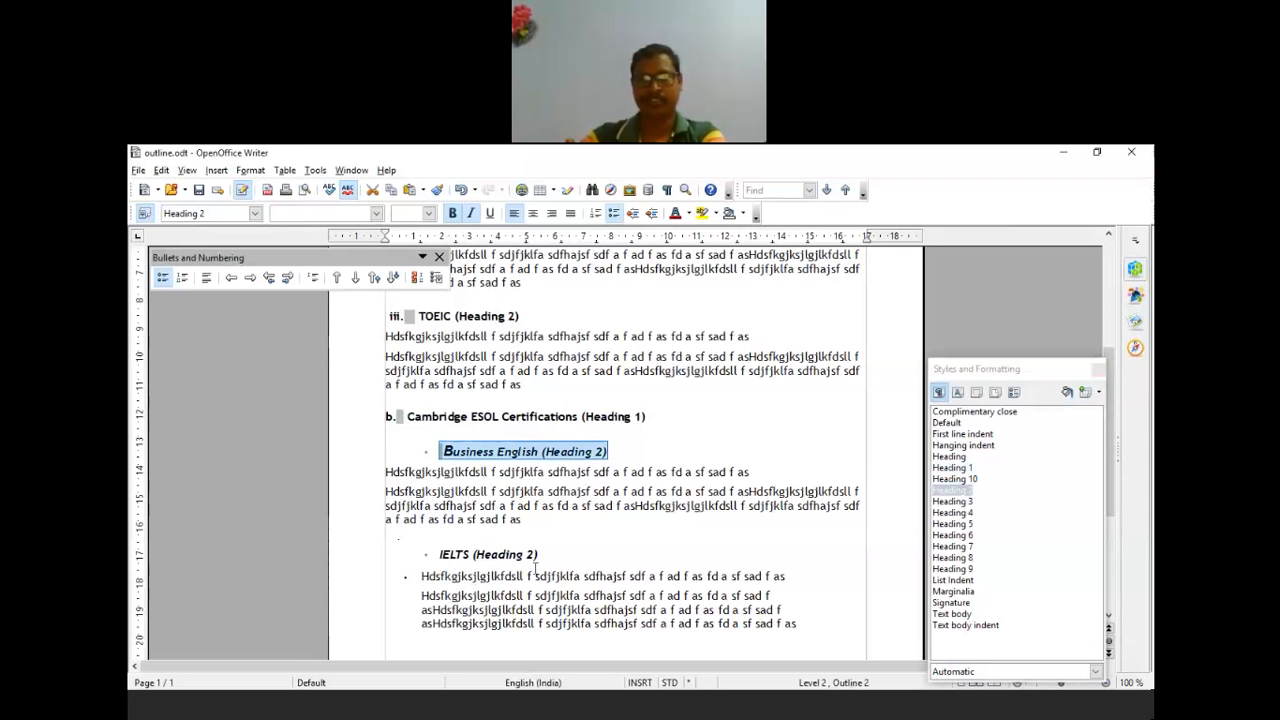
left_click_drag(550, 560, 400, 558)
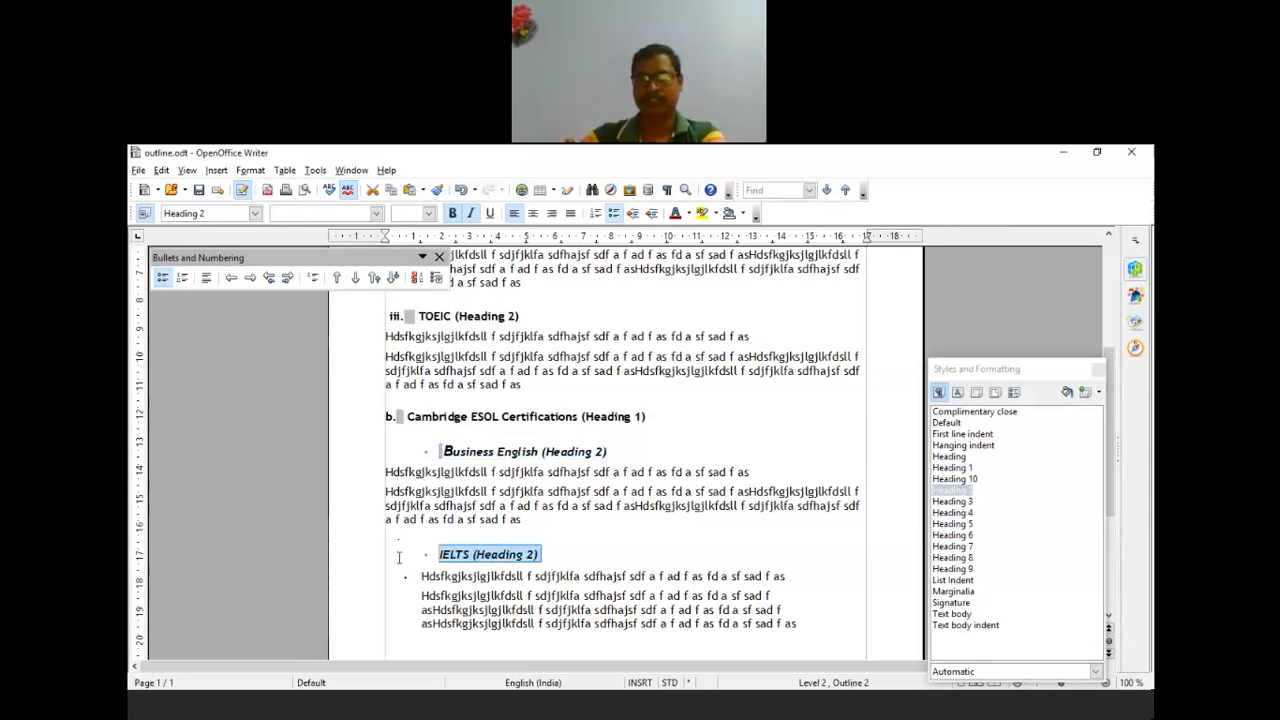
double_click(955, 501)
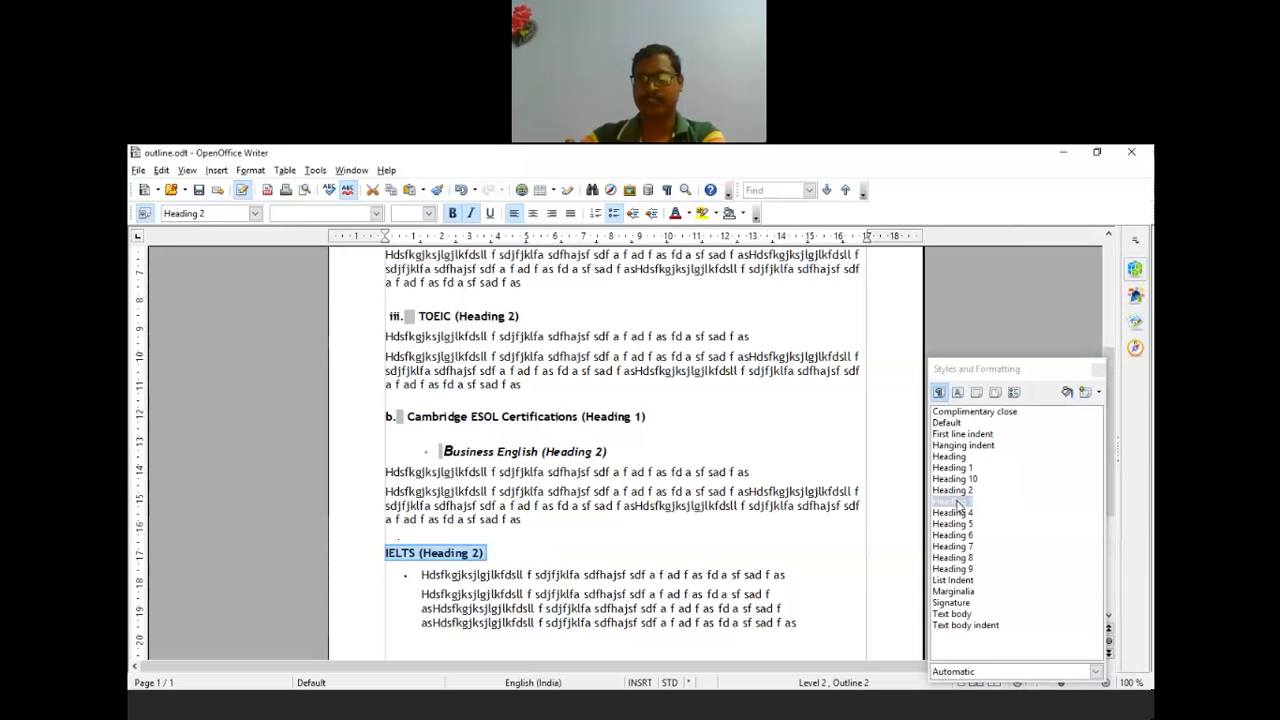
left_click(773, 540)
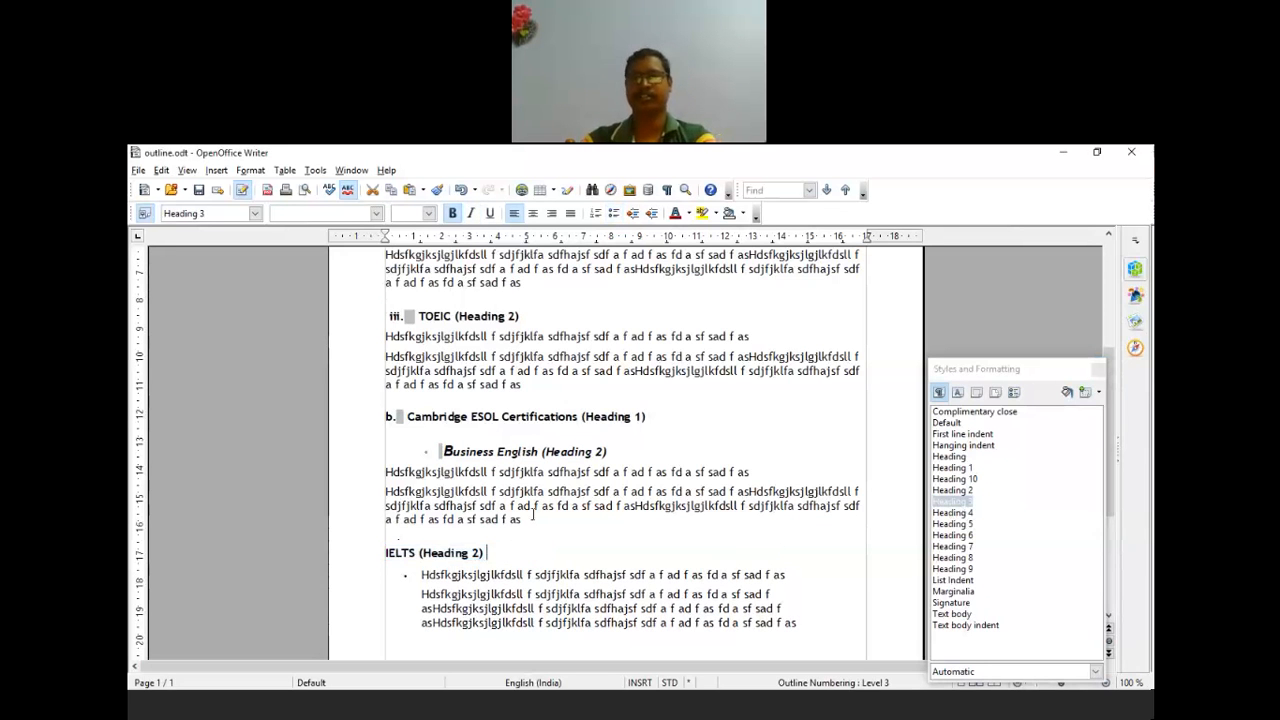
Send the restyled document's outline to another new presentation with Outline to Presentation.
left_click(141, 172)
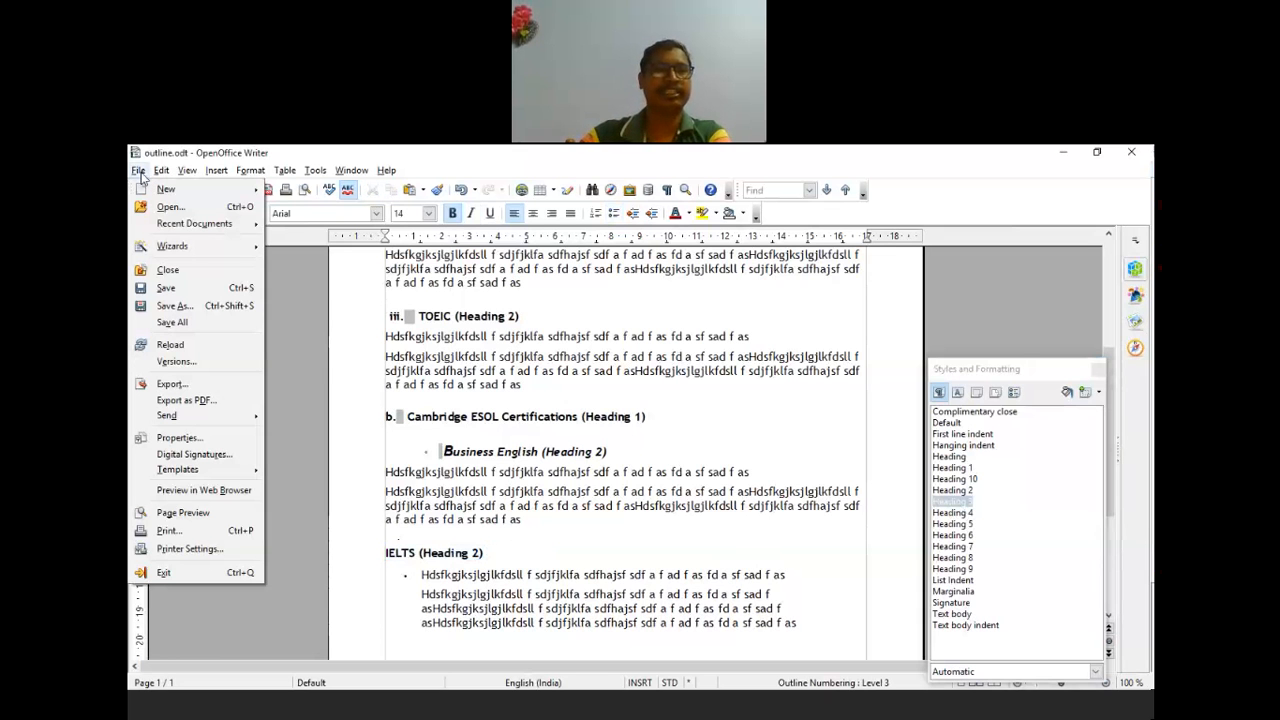
mouse_move(199, 423)
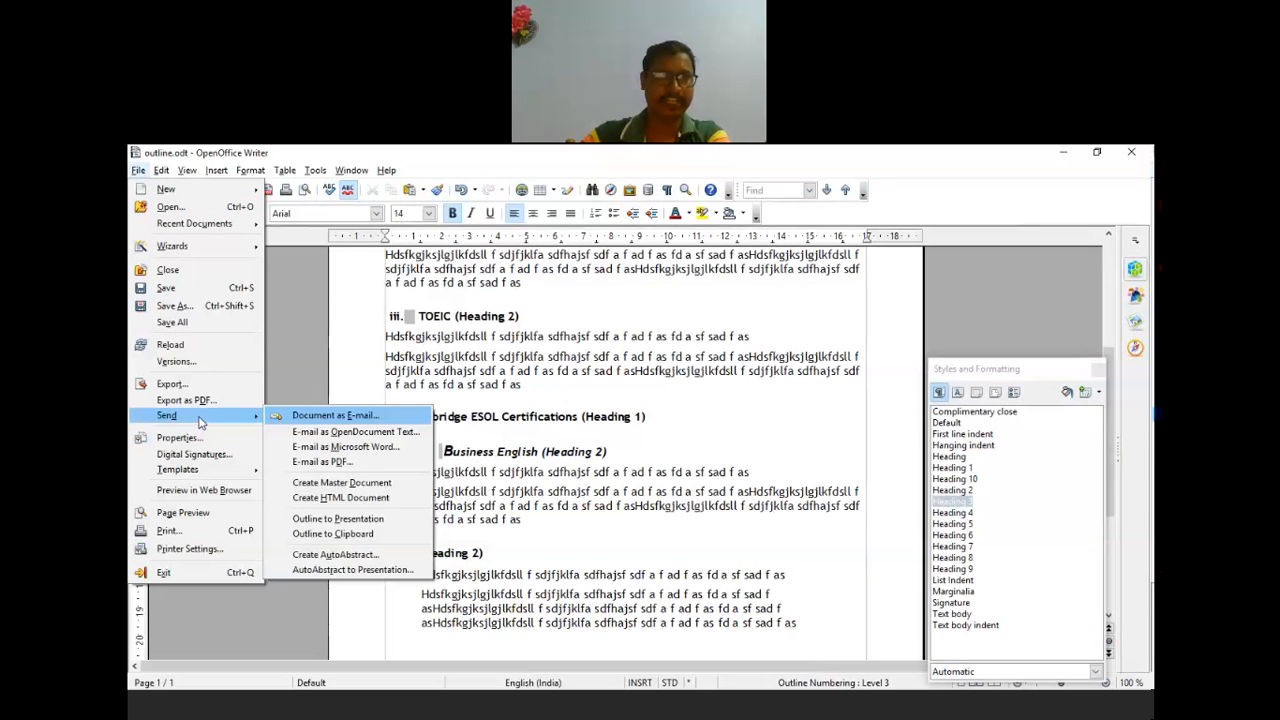
left_click(370, 519)
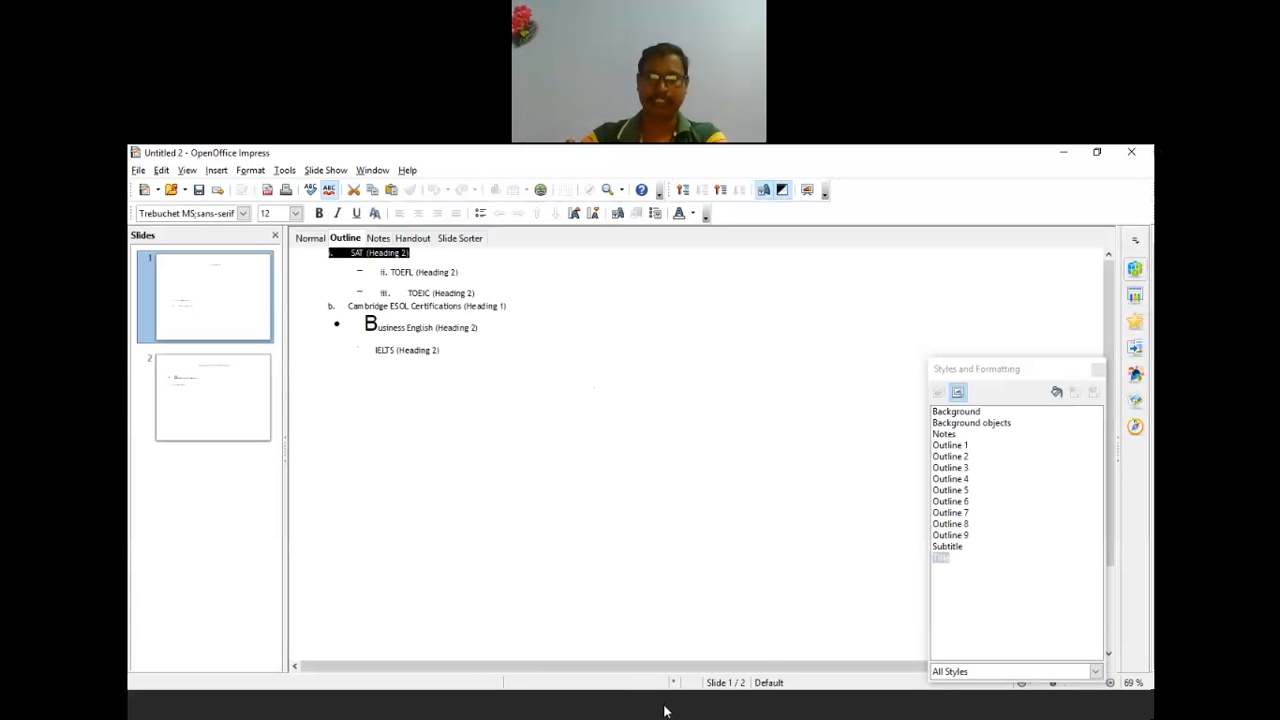
Switch to the earlier presentation, Untitled 1, and examine the heading levels and bullets on slides 1 and 2.
left_click(694, 653)
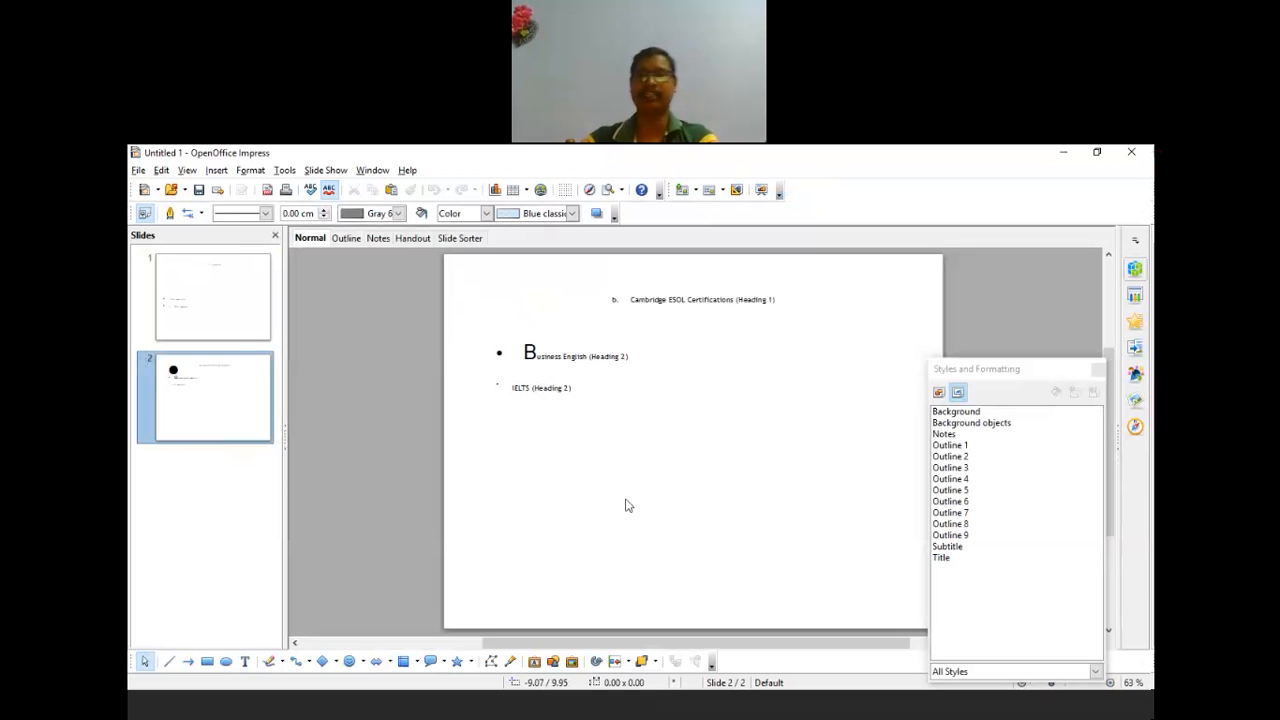
left_click(201, 320)
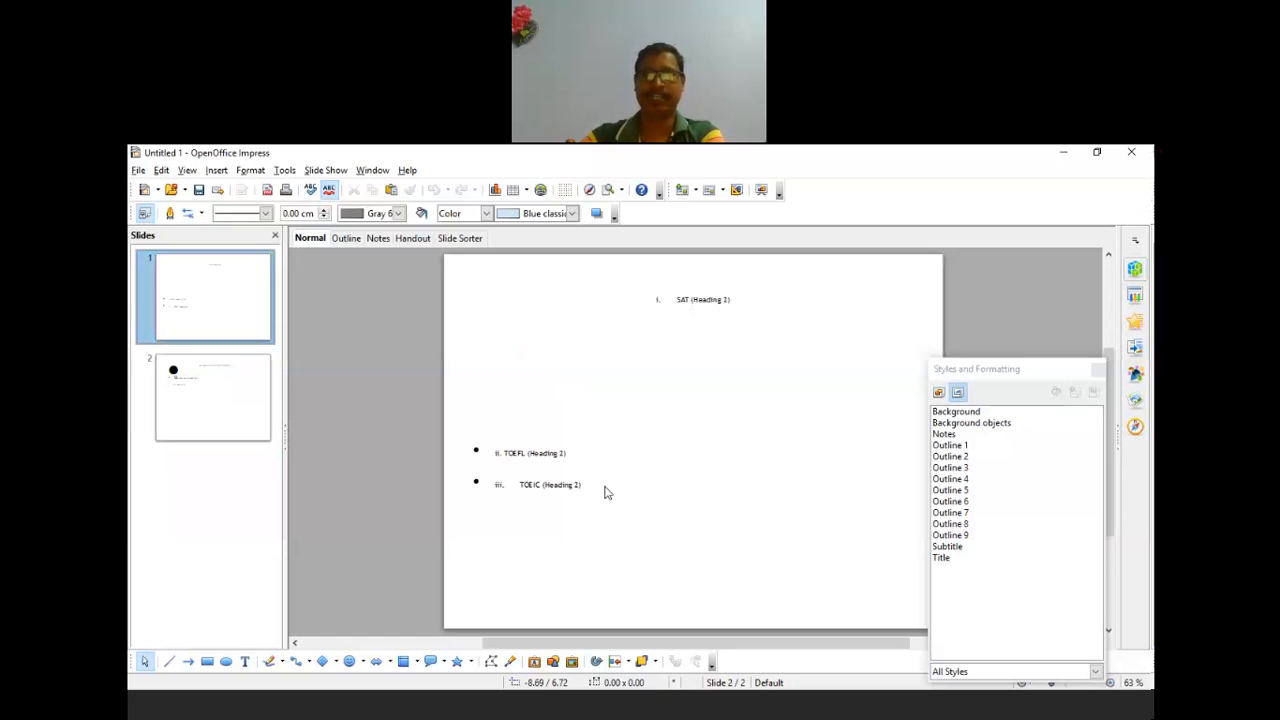
left_click(588, 439)
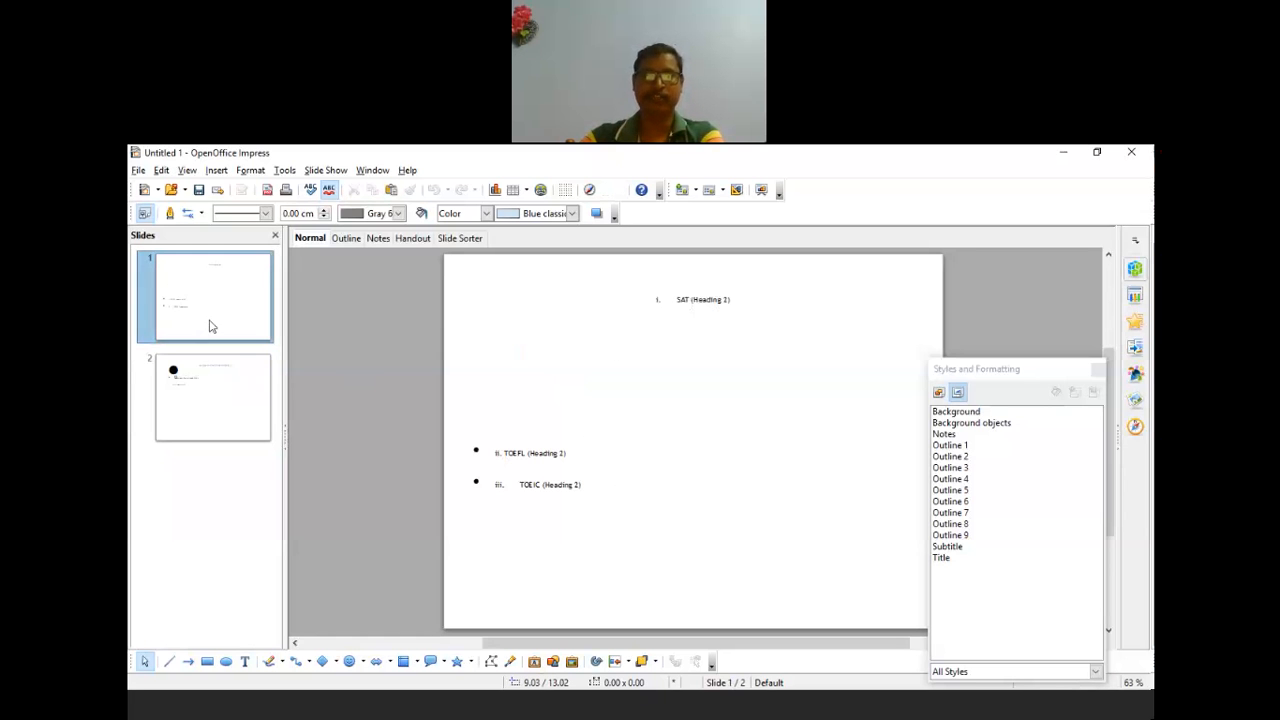
scroll(480, 376, "up", 2)
scroll(483, 374, "down", 1)
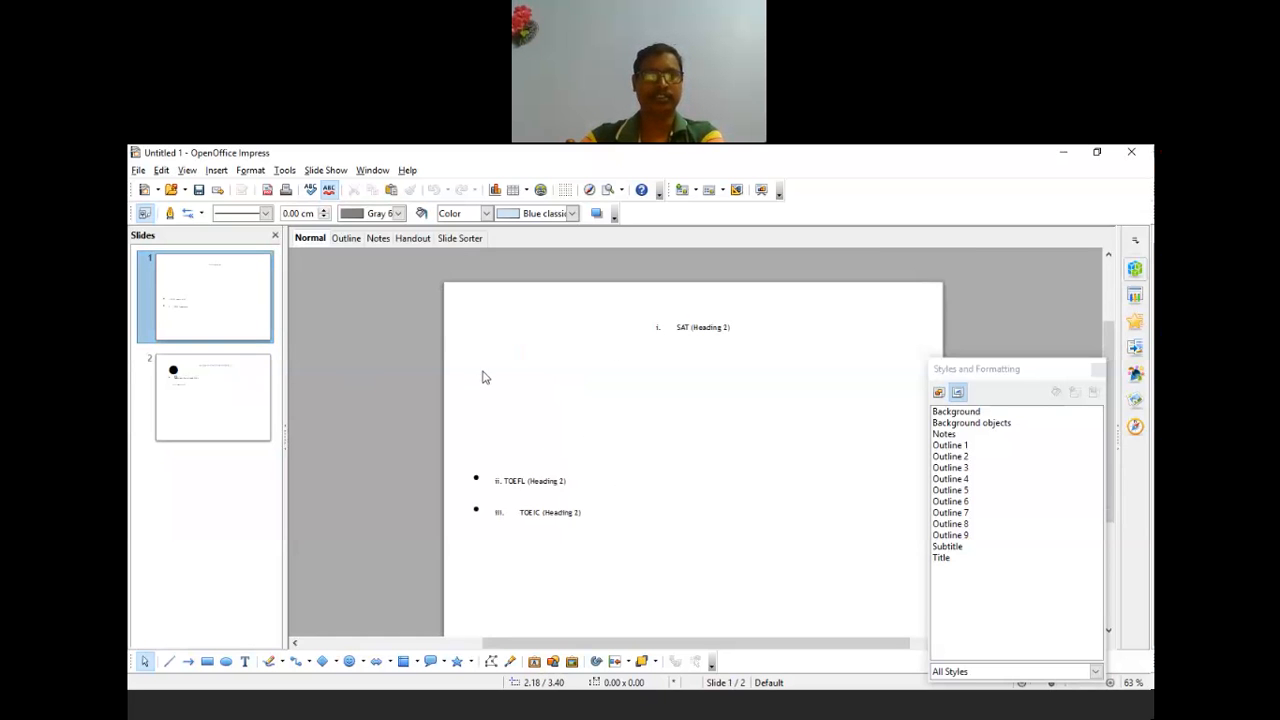
left_click(213, 404)
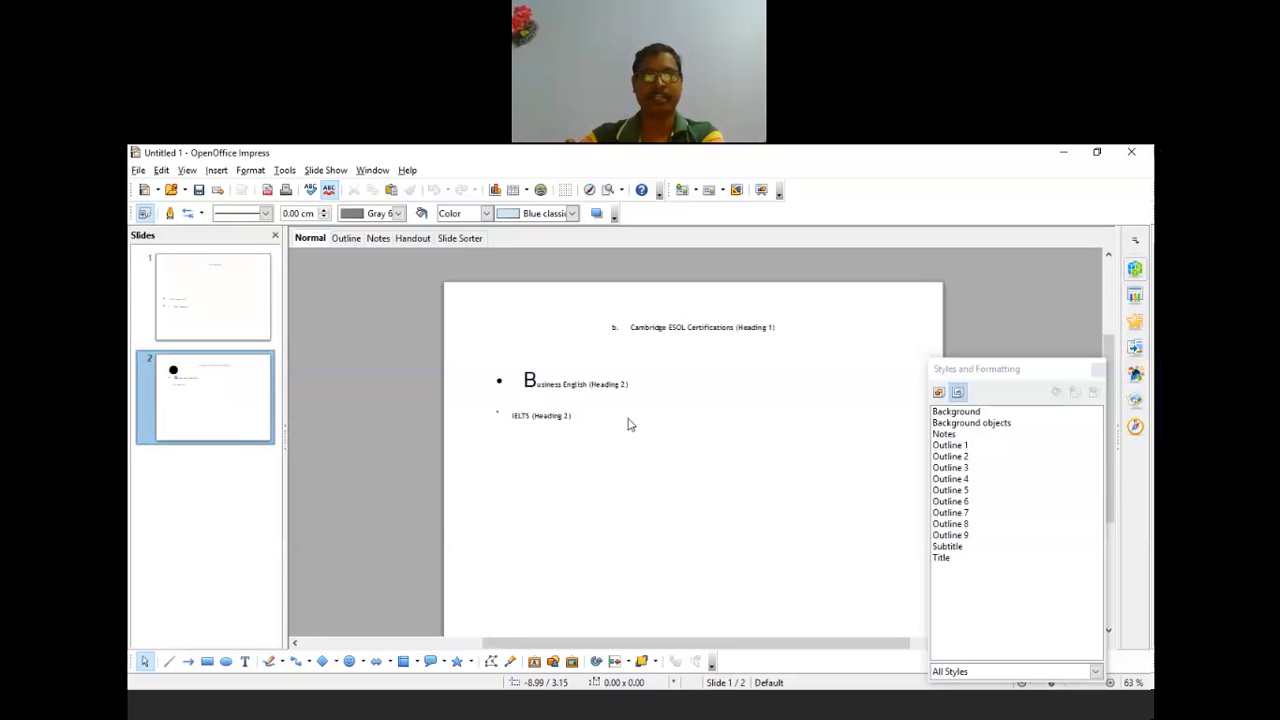
Return to the Untitled 2 presentation, show it in Normal view and inspect slides 1 and 2 for comparison.
left_click(662, 715)
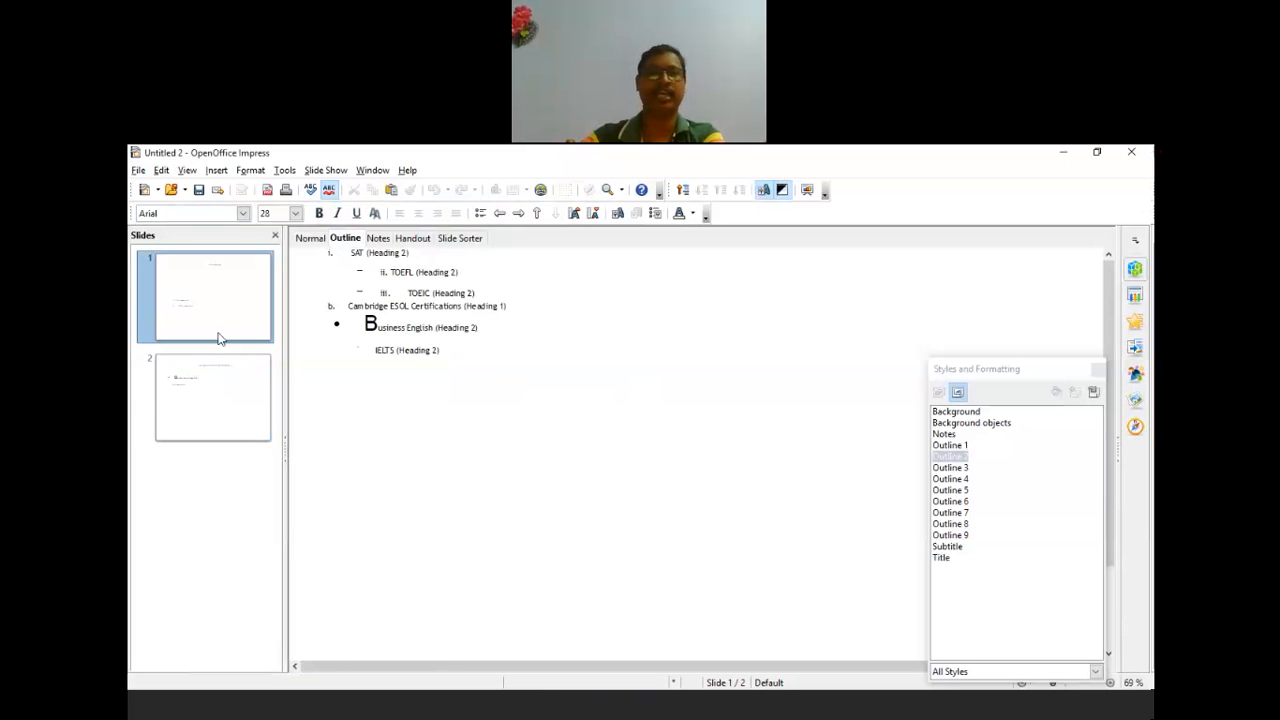
left_click(212, 300)
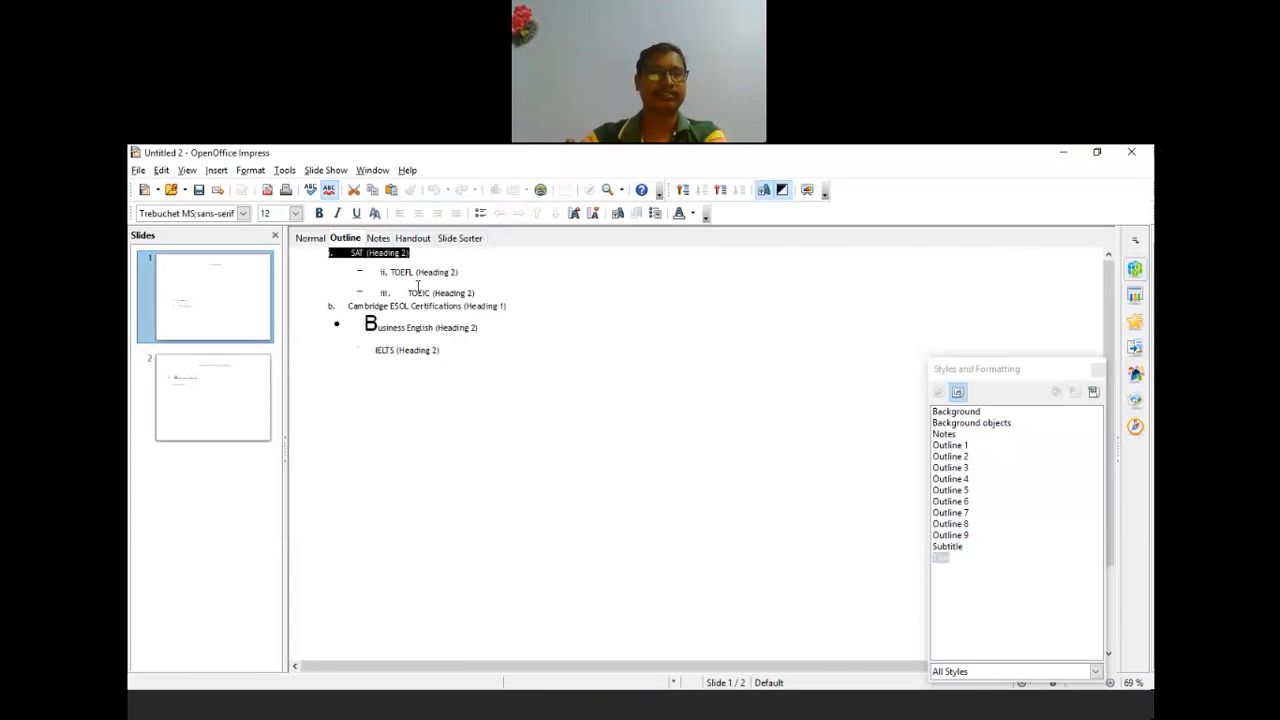
left_click(310, 238)
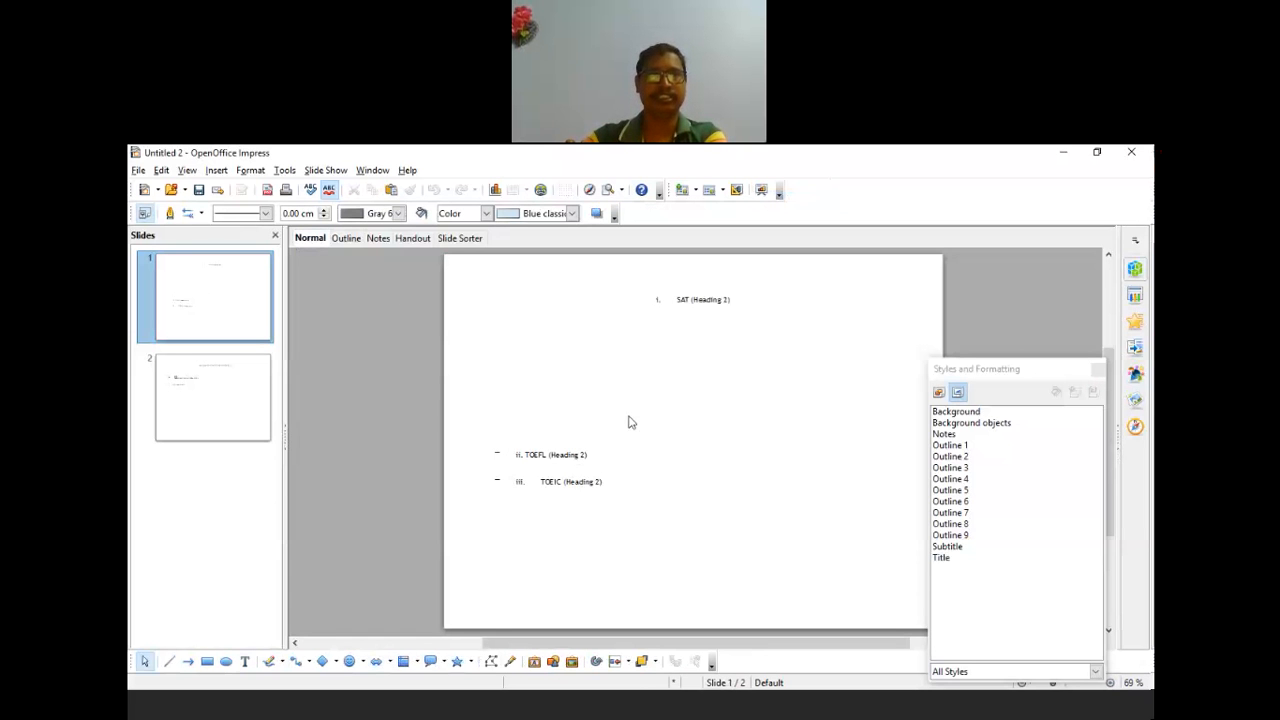
left_click(225, 402)
left_click(395, 458)
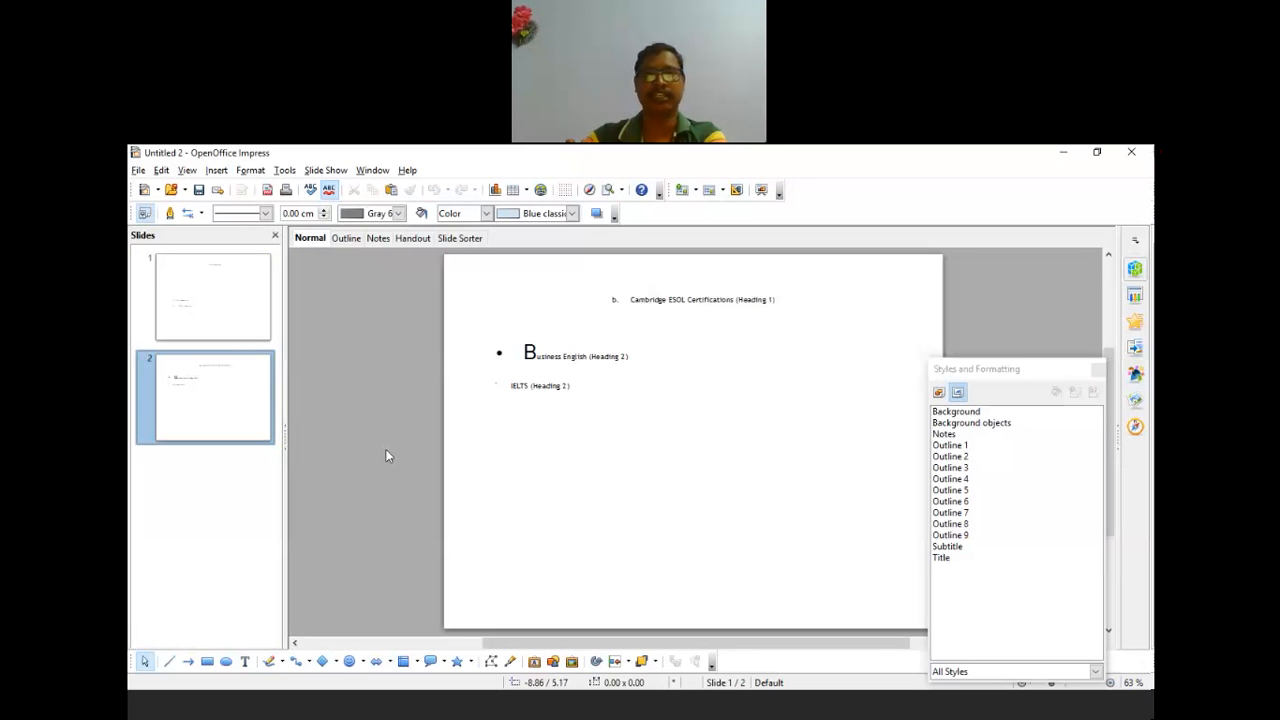
scroll(503, 491, "up", 3)
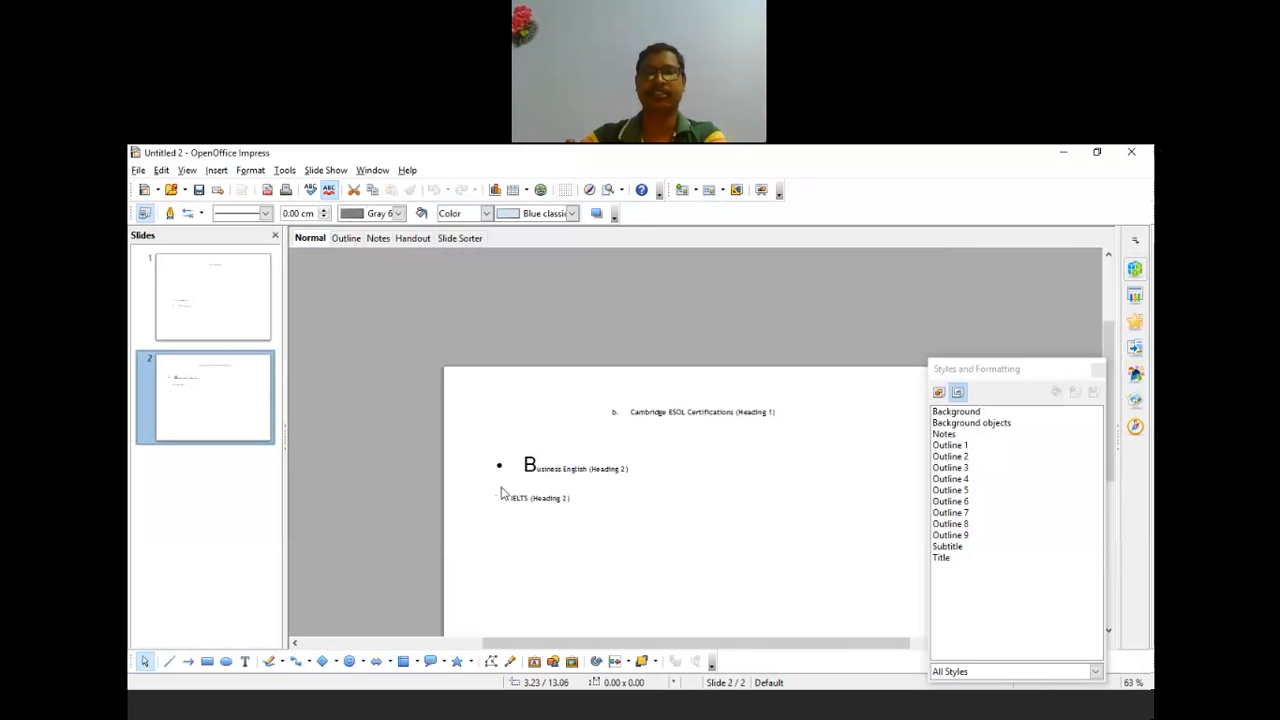
scroll(484, 492, "down", 3)
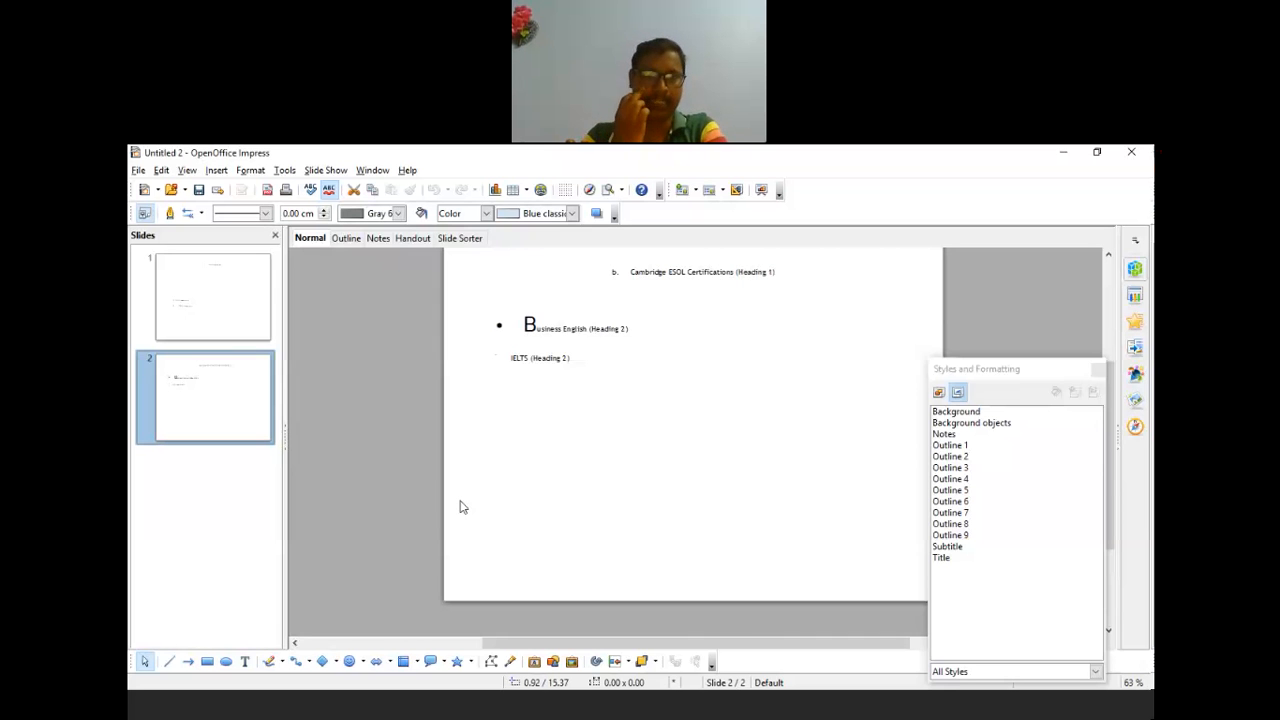
Switch to the student workbook in Microsoft Word and go to Session 8: Save and Share a Document for Review.
left_click(631, 716)
left_click(589, 643)
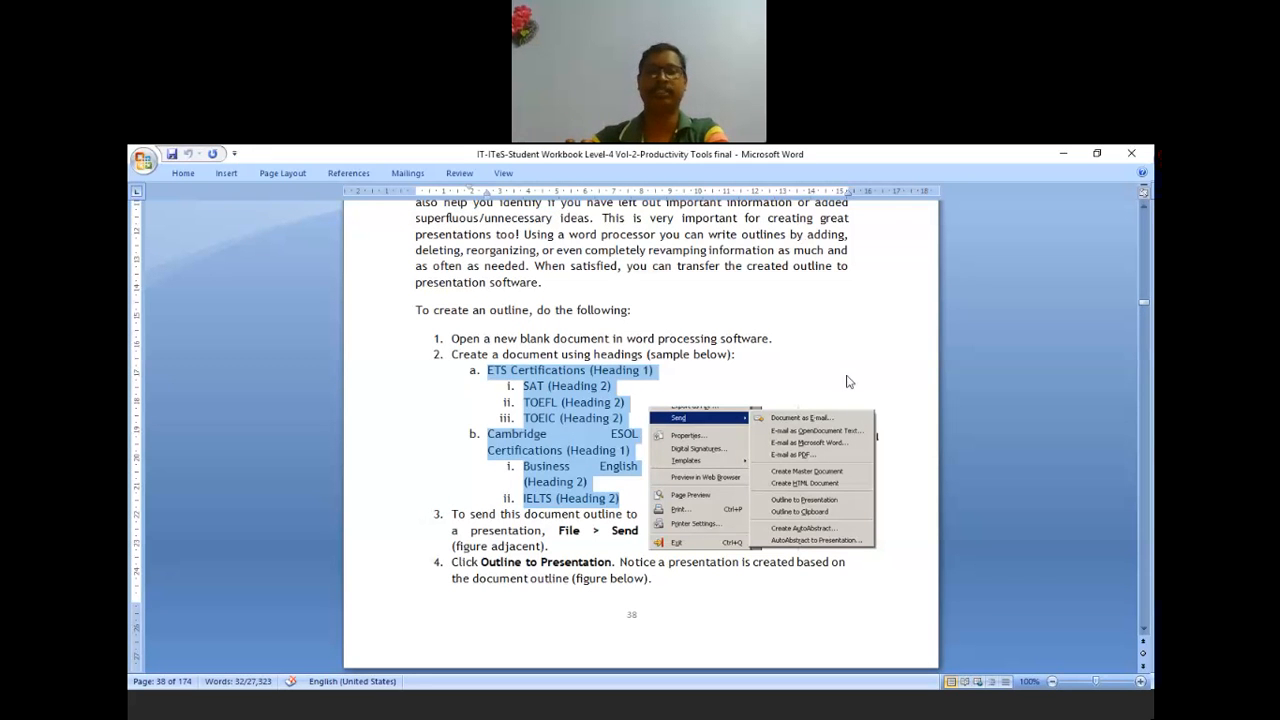
left_click(680, 311)
scroll(576, 371, "down", 9)
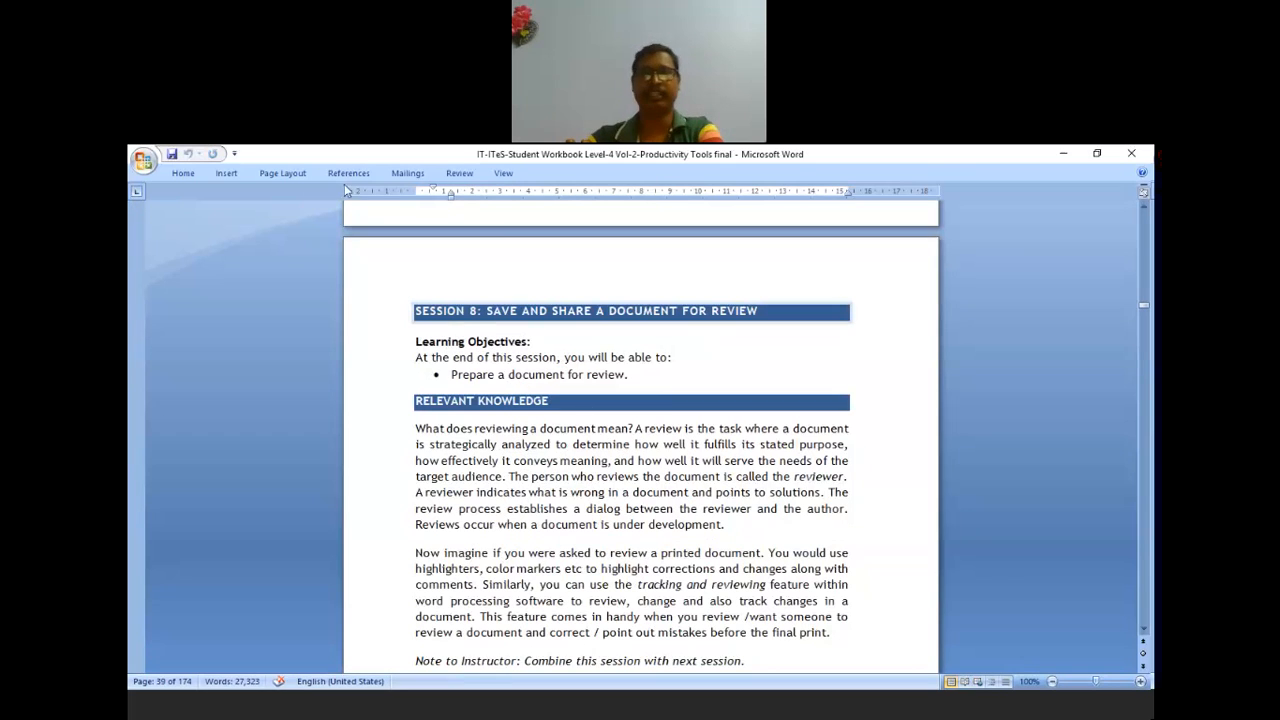
left_click(190, 172)
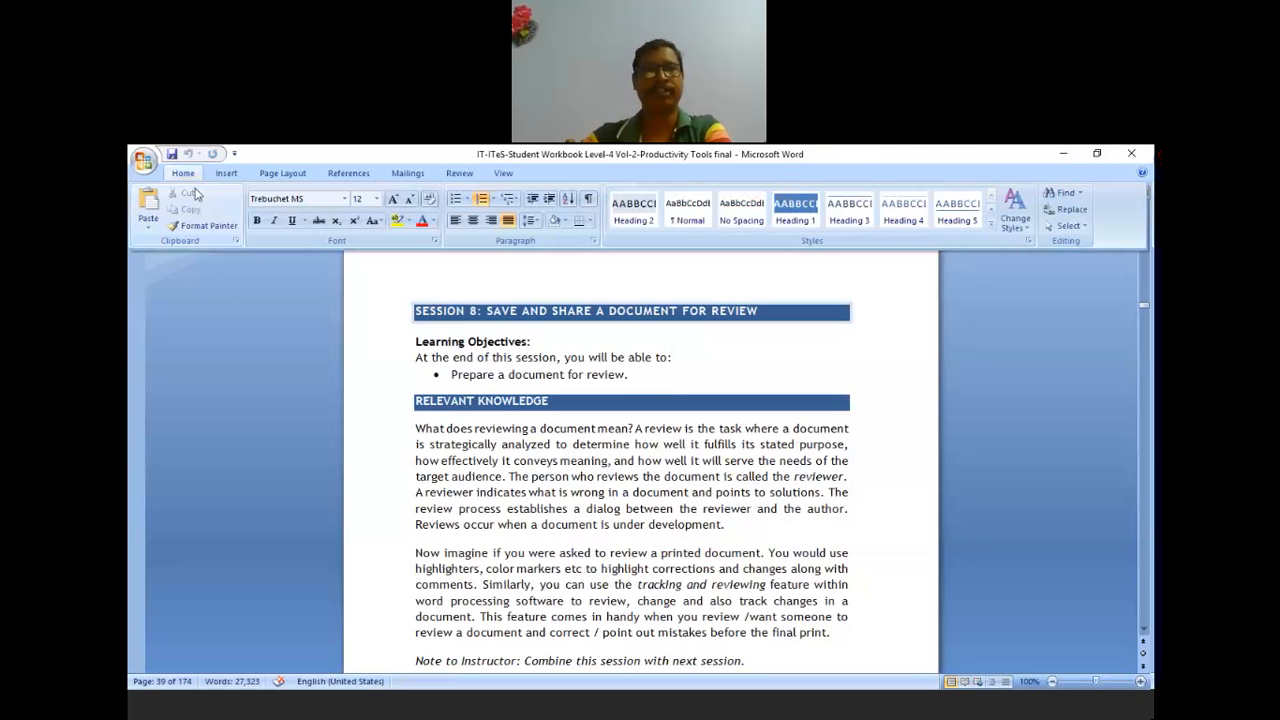